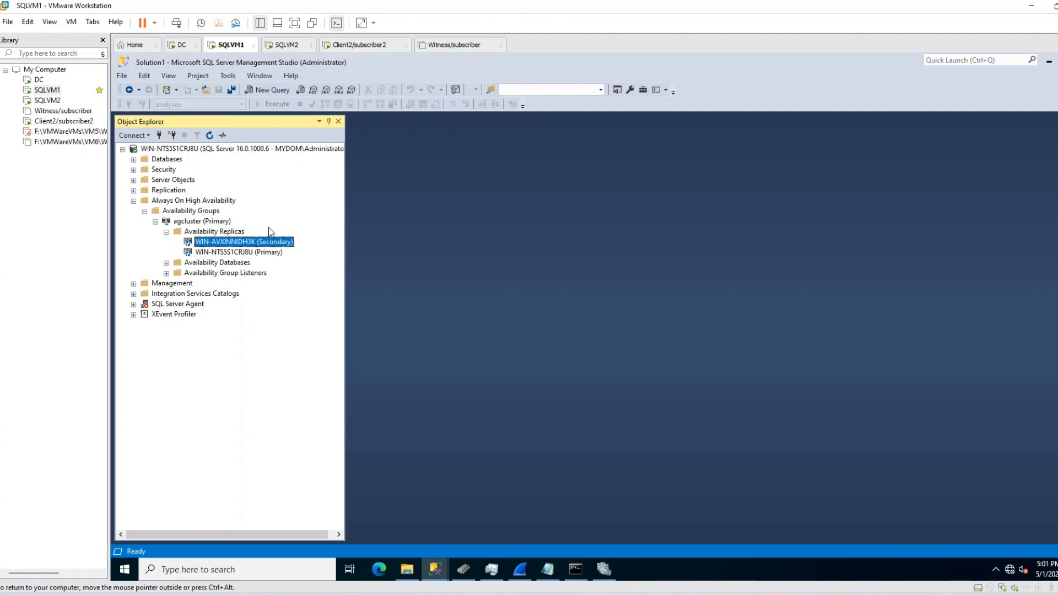
Step: After checking SQLVM2, expand agcluster's databases and listeners on SQLVM1 to show testDatabase2 and aglsnr
left_click(284, 44)
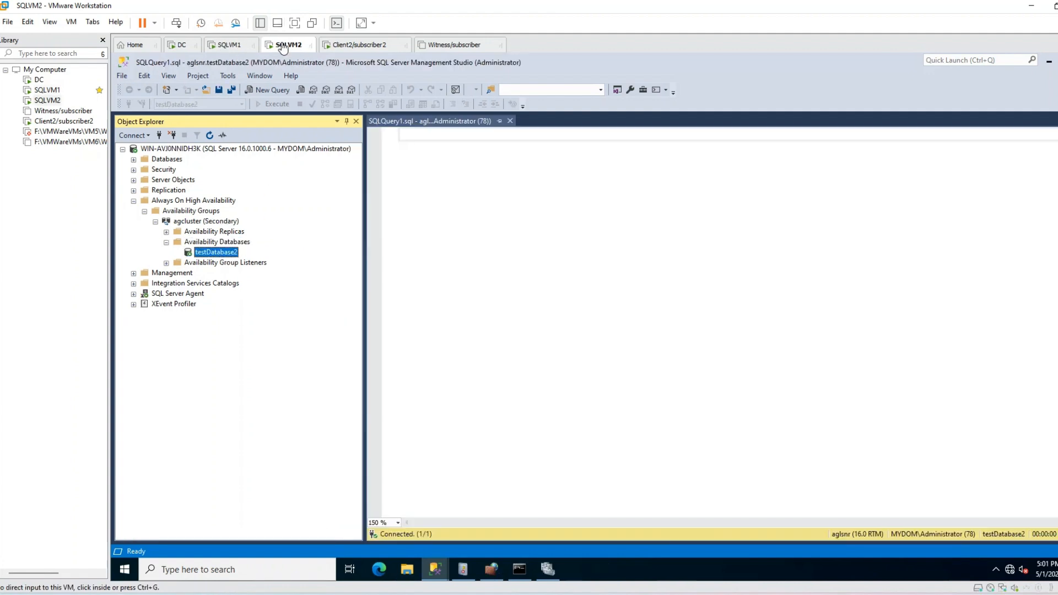
left_click(223, 44)
left_click(238, 263)
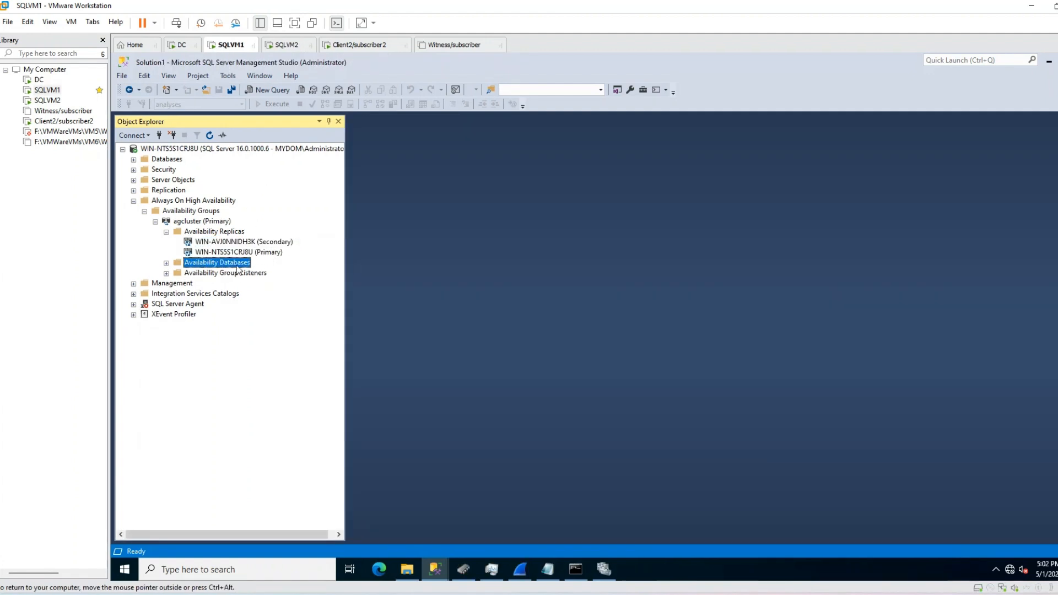
double_click(237, 265)
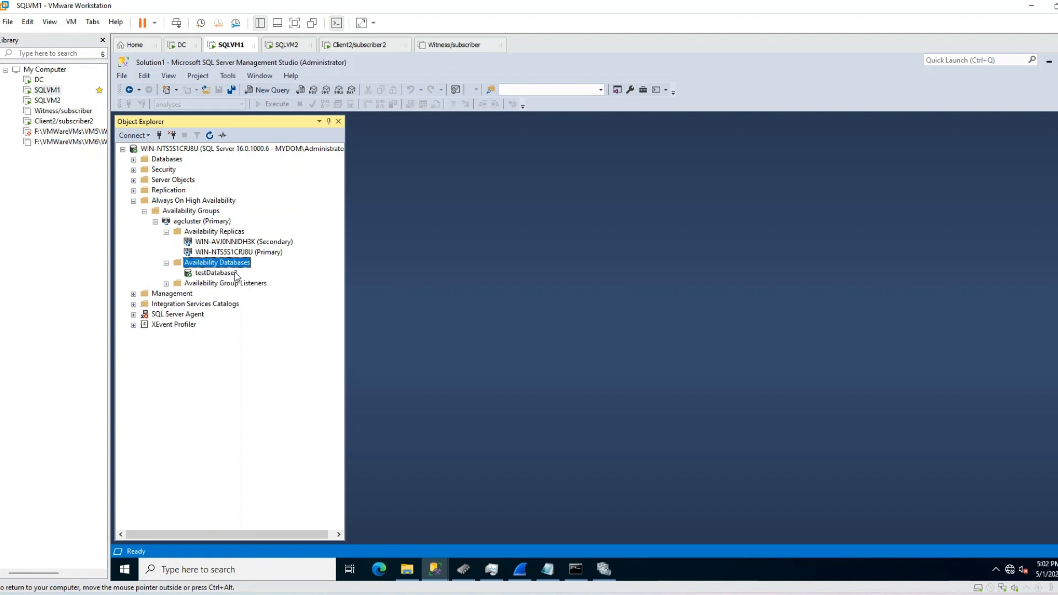
left_click(232, 273)
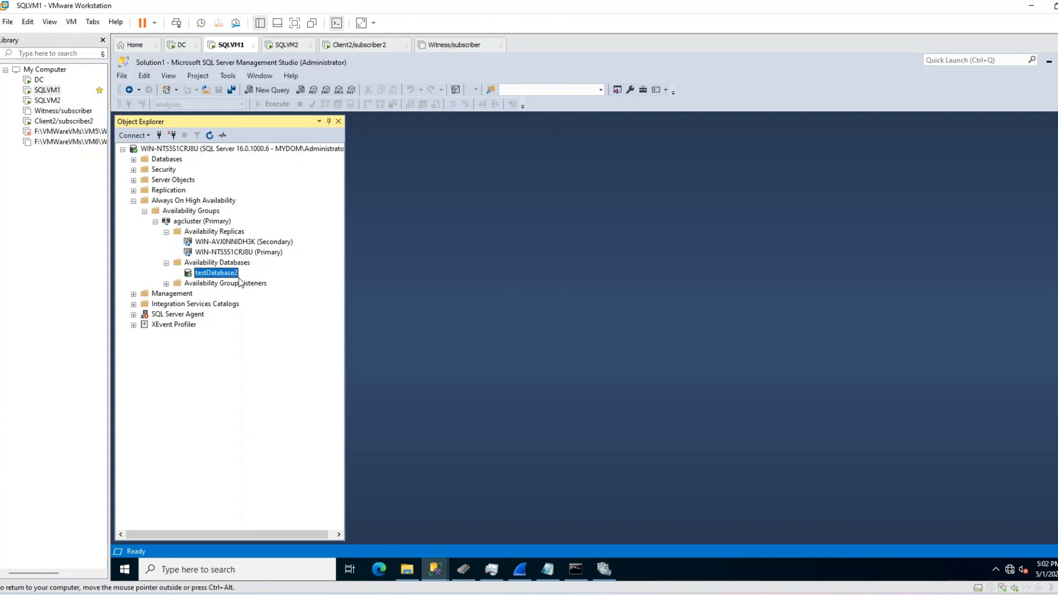
double_click(232, 284)
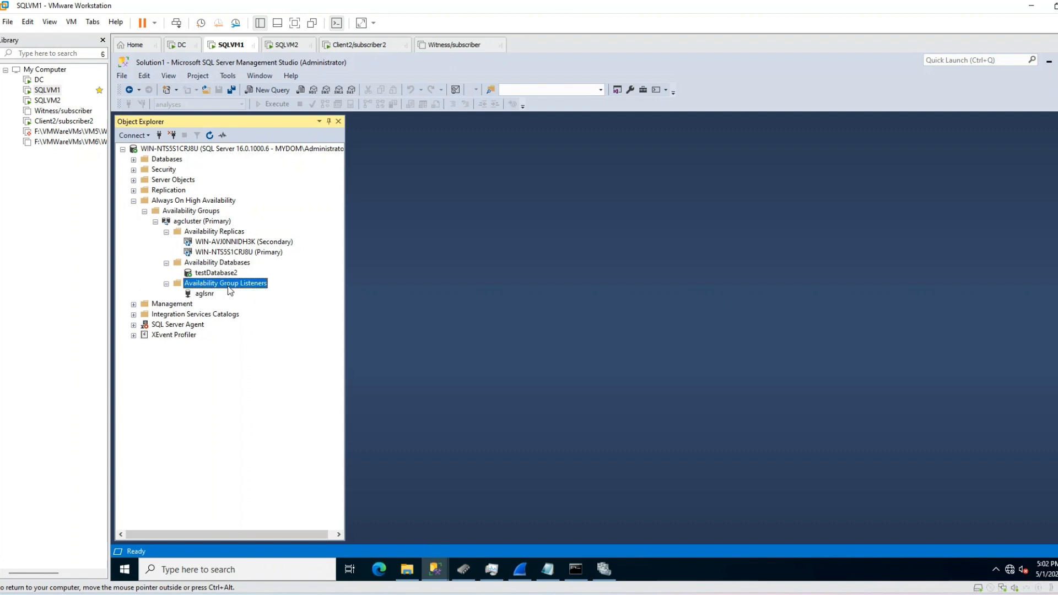
left_click(205, 296)
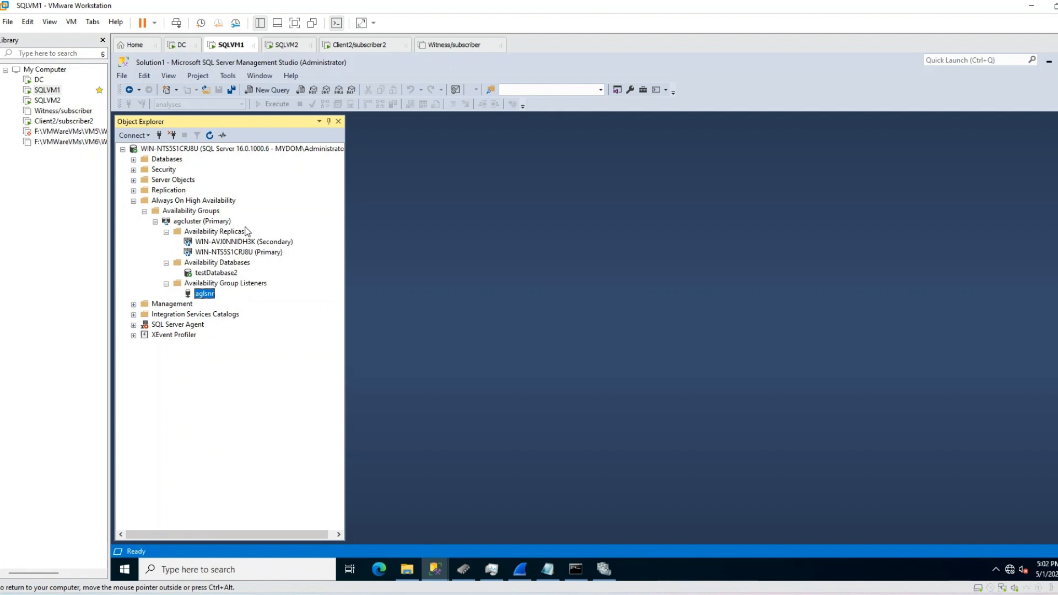
Step: Inspect replicas WIN-NTS5S1CRJ8U and WIN-AVJ0NNIDH3K, the aglsnr listener, and the agcluster group
left_click(238, 253)
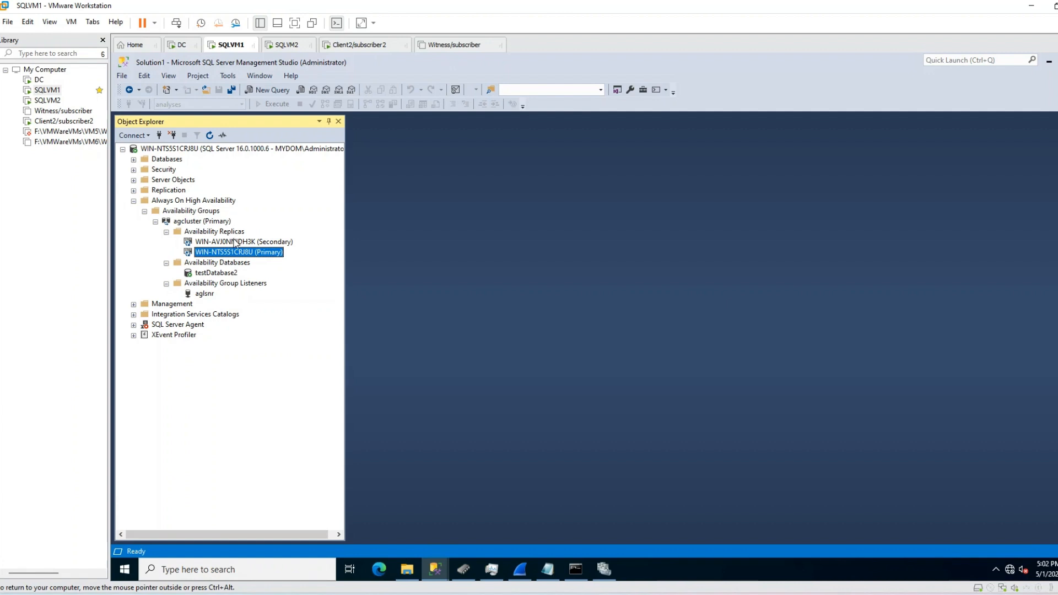
left_click(245, 243)
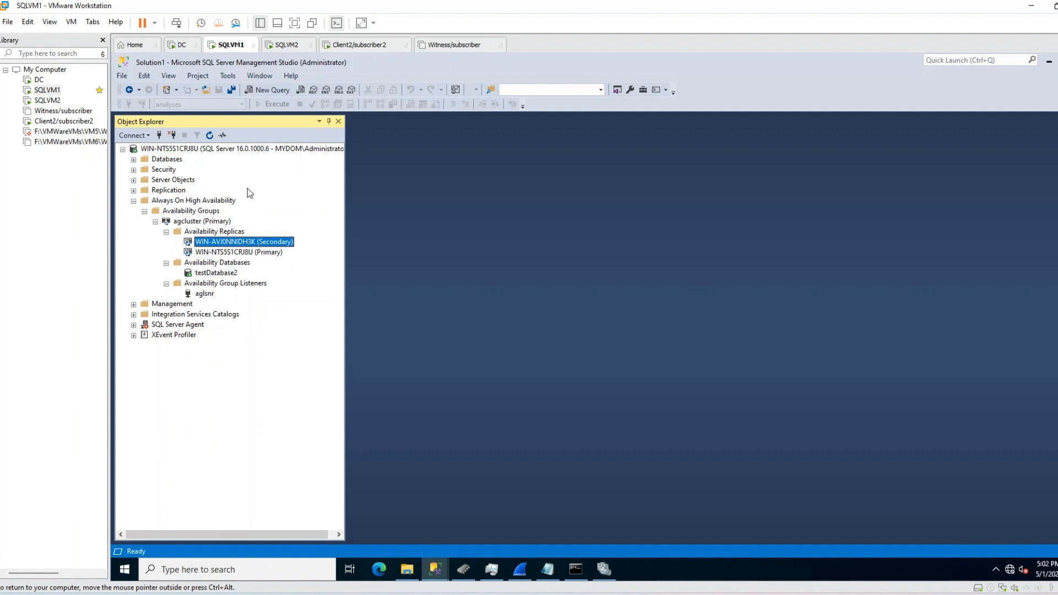
left_click(205, 295)
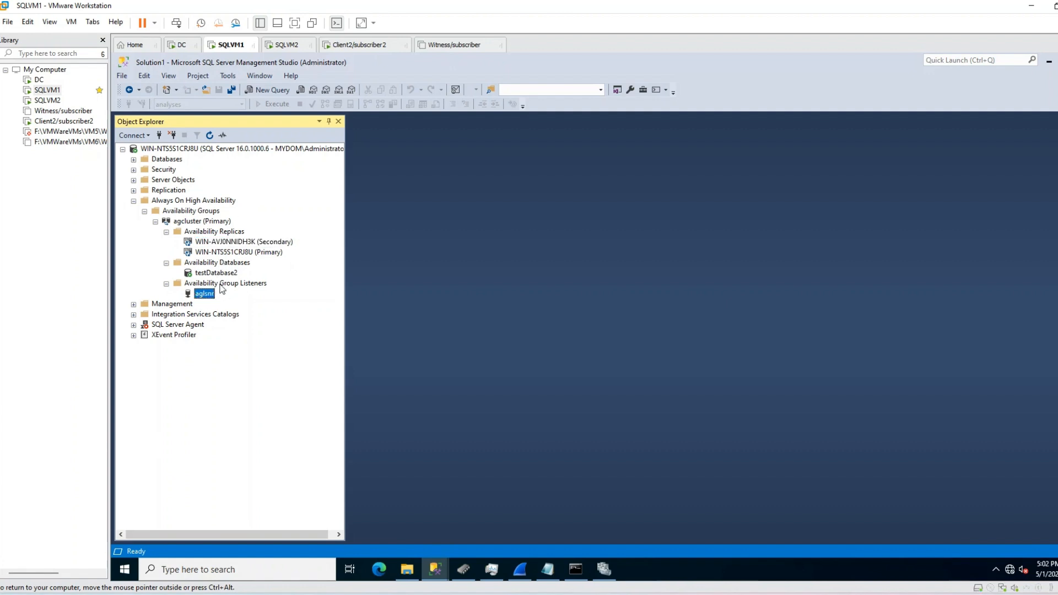
left_click(237, 284)
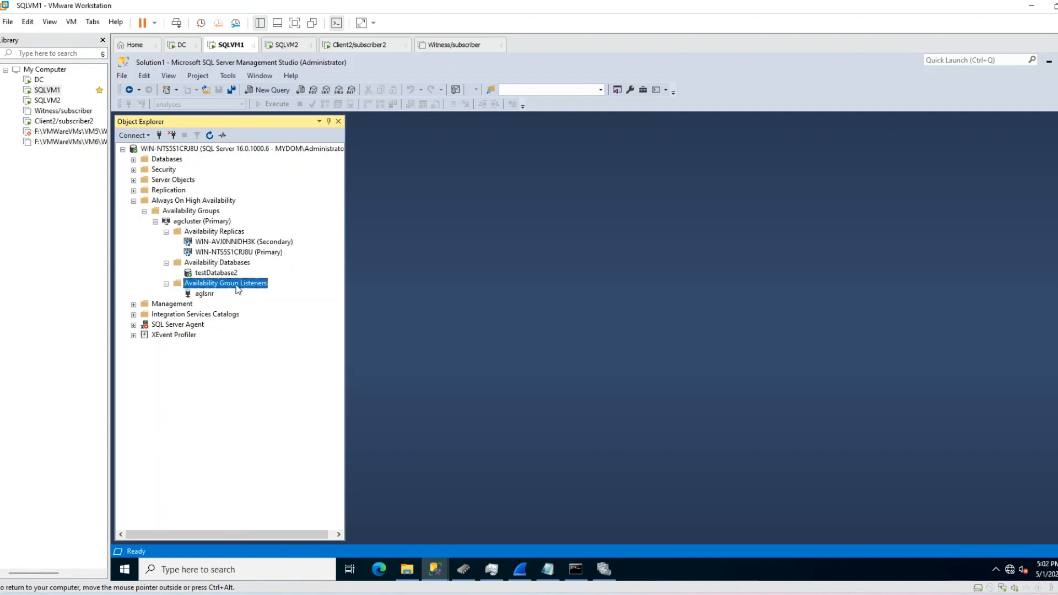
left_click(206, 295)
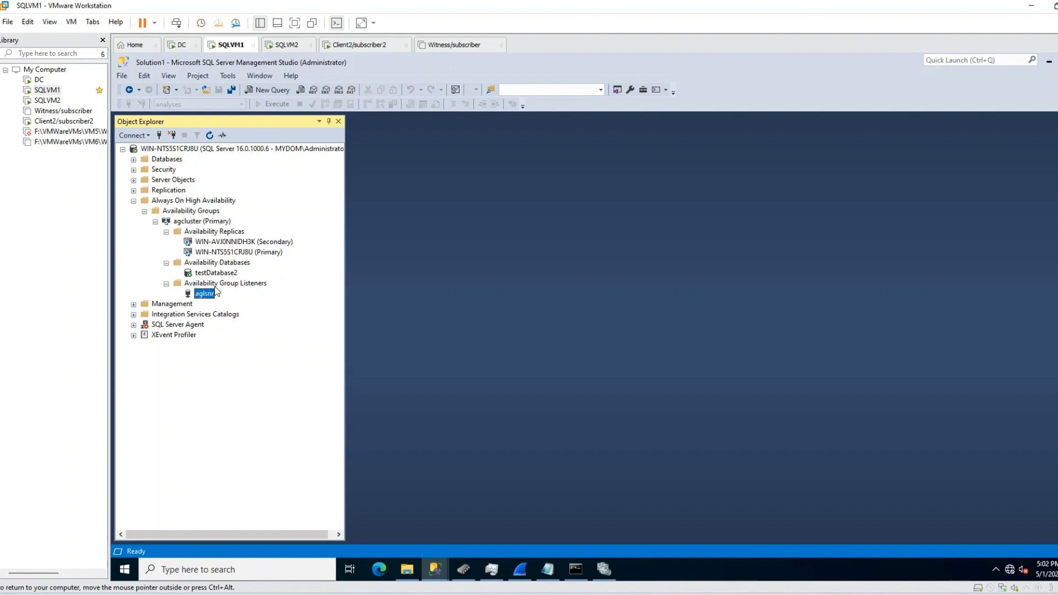
left_click(202, 222)
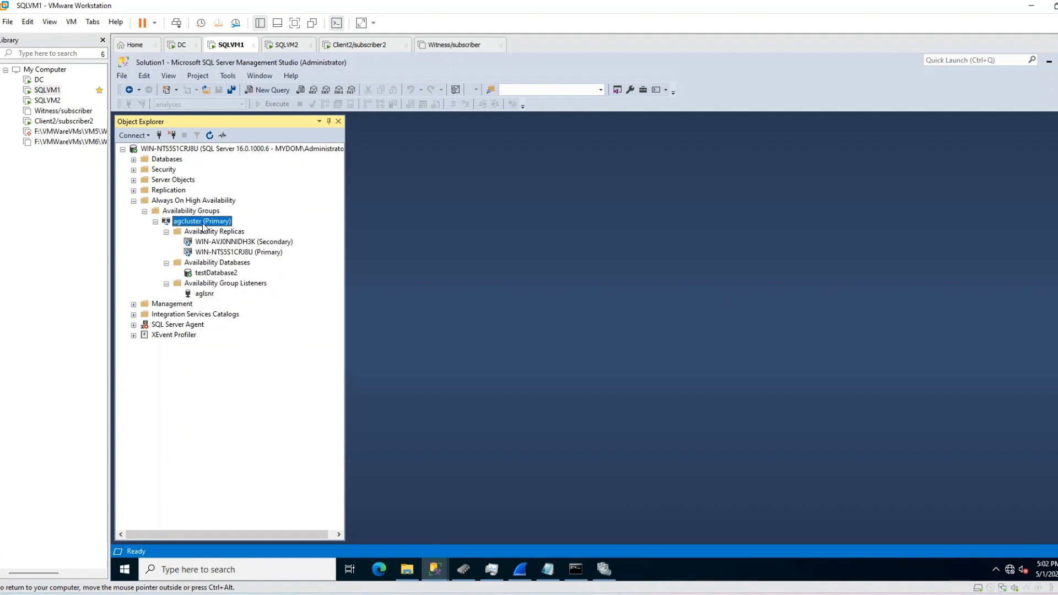
Step: Open the agcluster availability group properties and move the window up and left
right_click(204, 226)
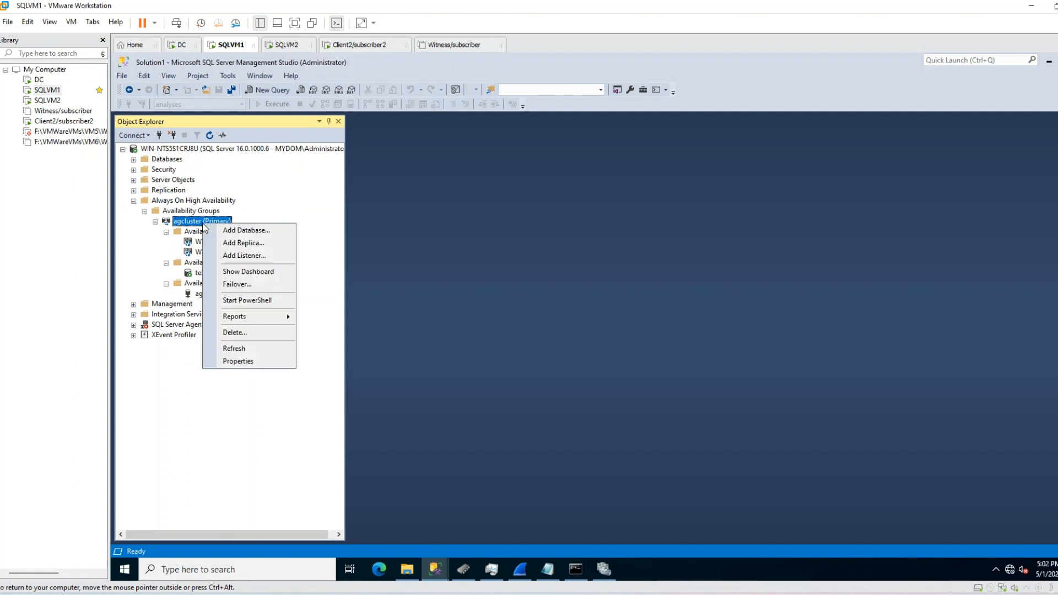
left_click(234, 362)
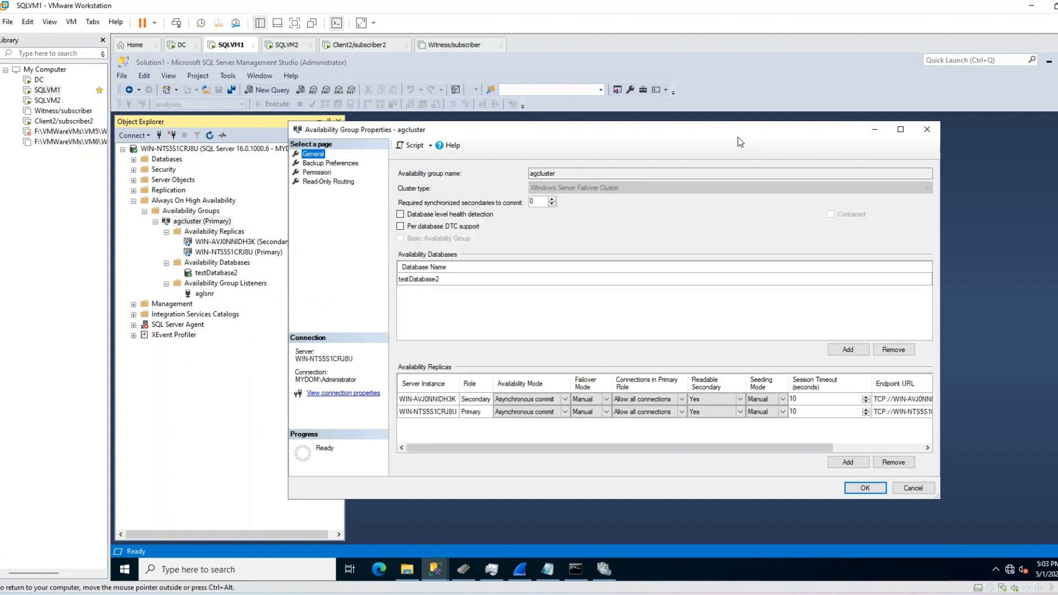
left_click_drag(724, 133, 634, 106)
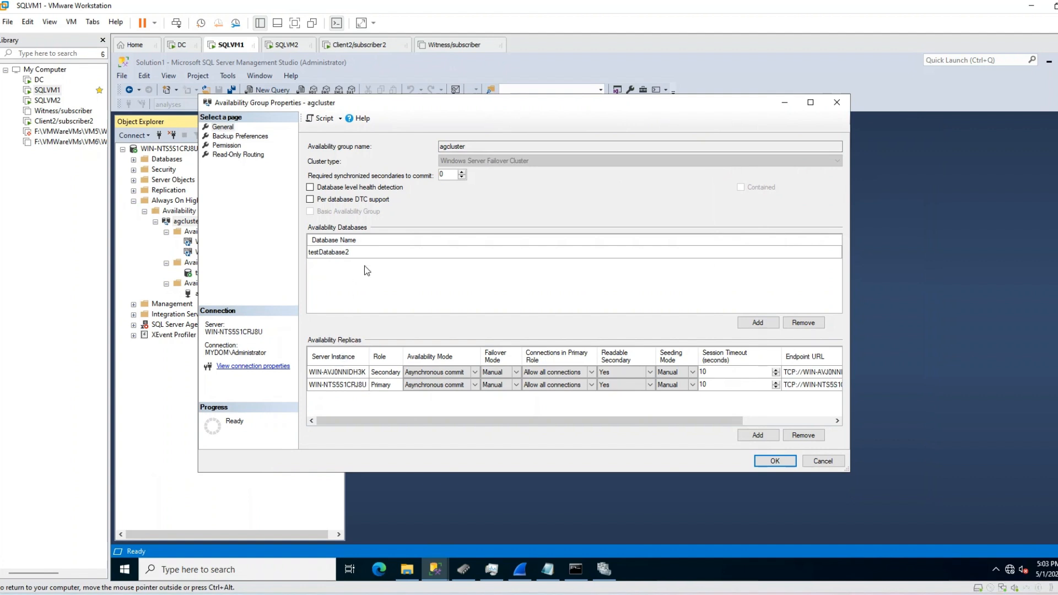
Step: Keep Readable Secondary at Yes for both replicas, then go to the Read-Only Routing page
left_click(651, 373)
left_click(651, 372)
left_click(609, 385)
left_click(610, 373)
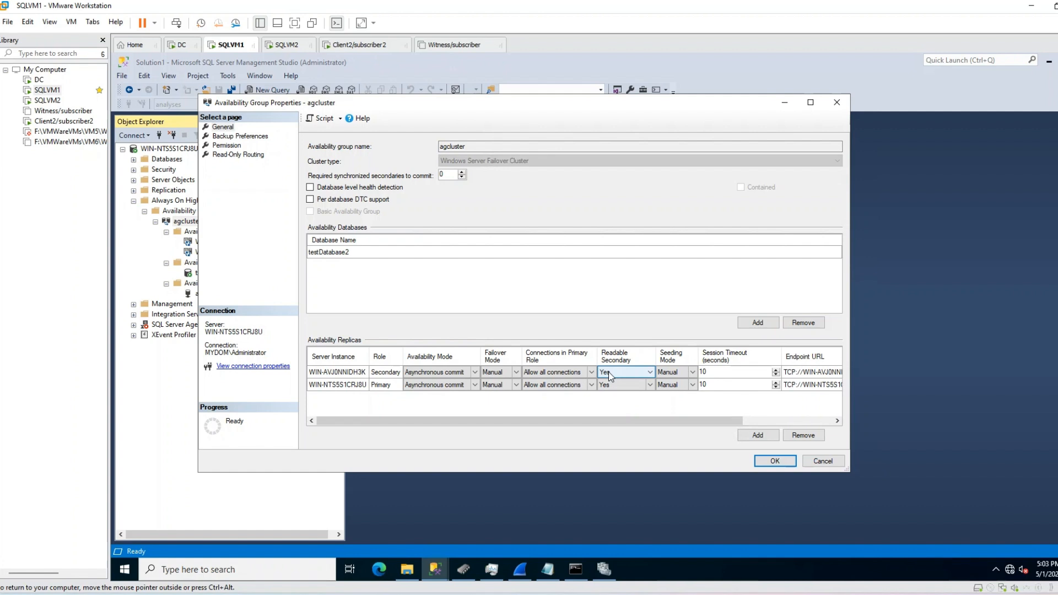
left_click(650, 372)
left_click(615, 362)
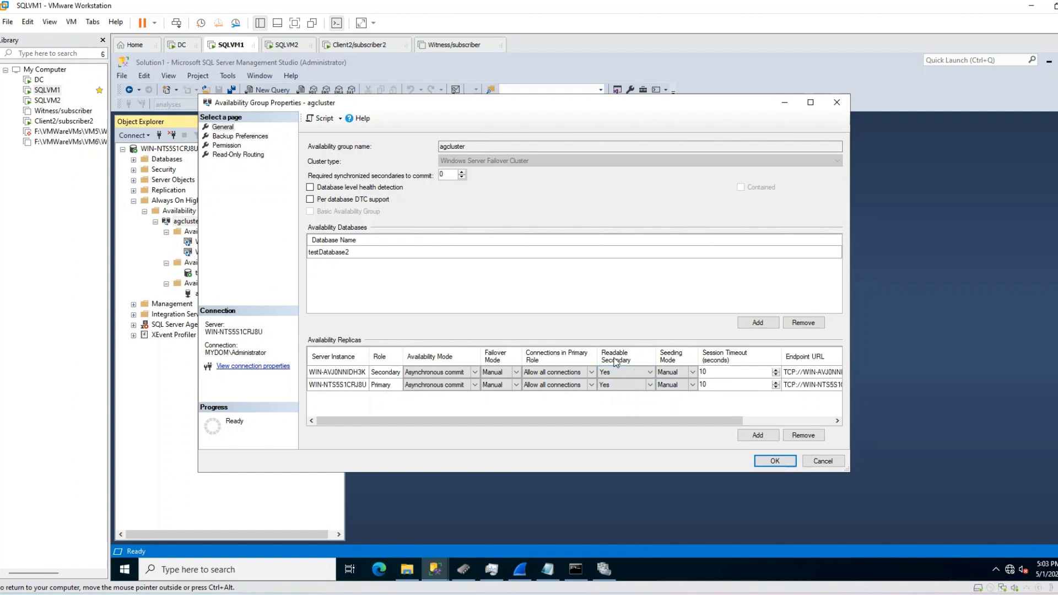
left_click(350, 374)
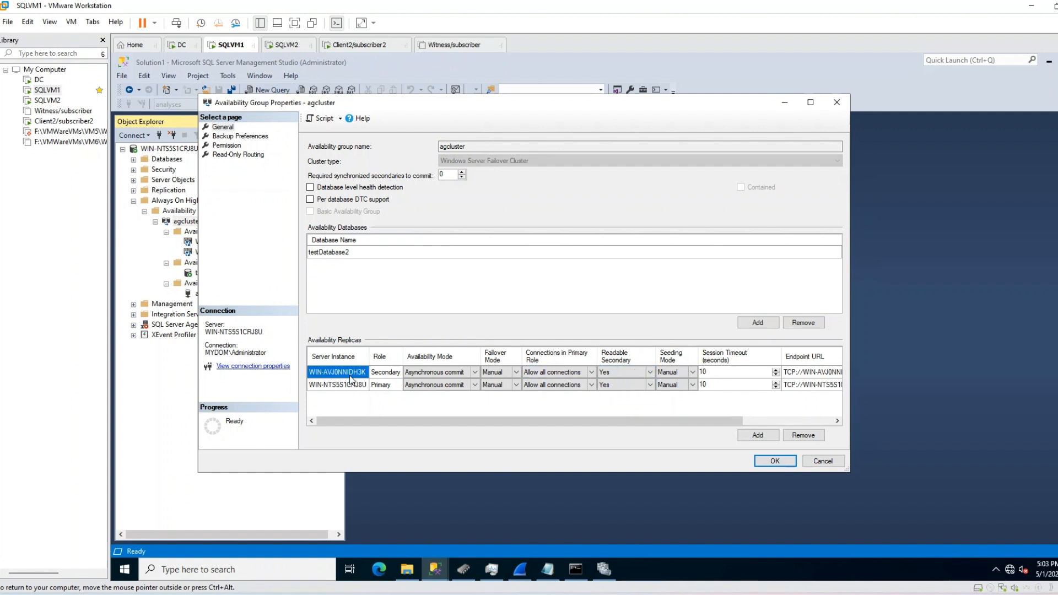
left_click(351, 385)
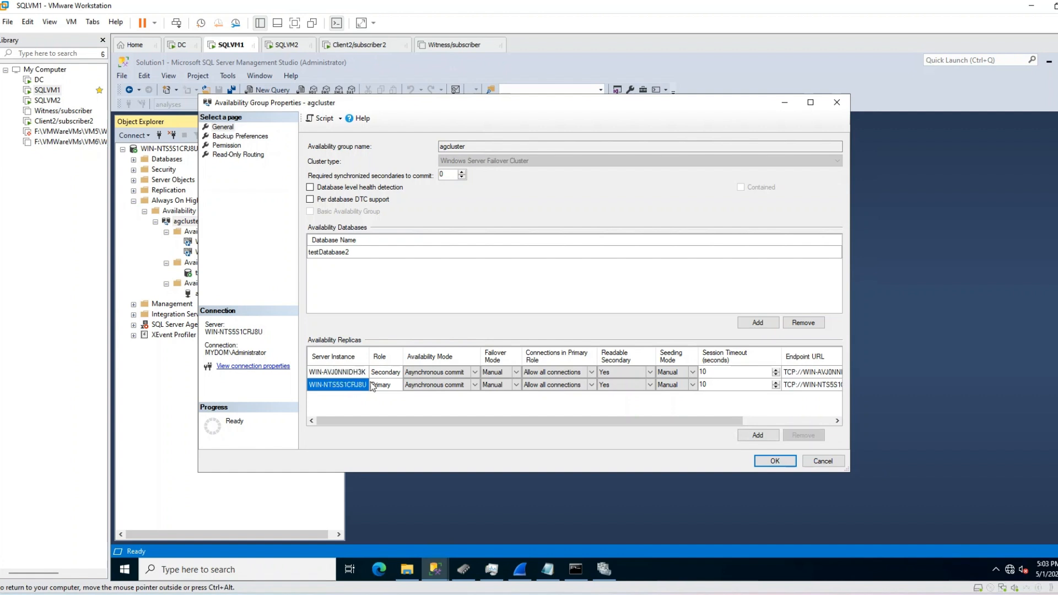
left_click(651, 375)
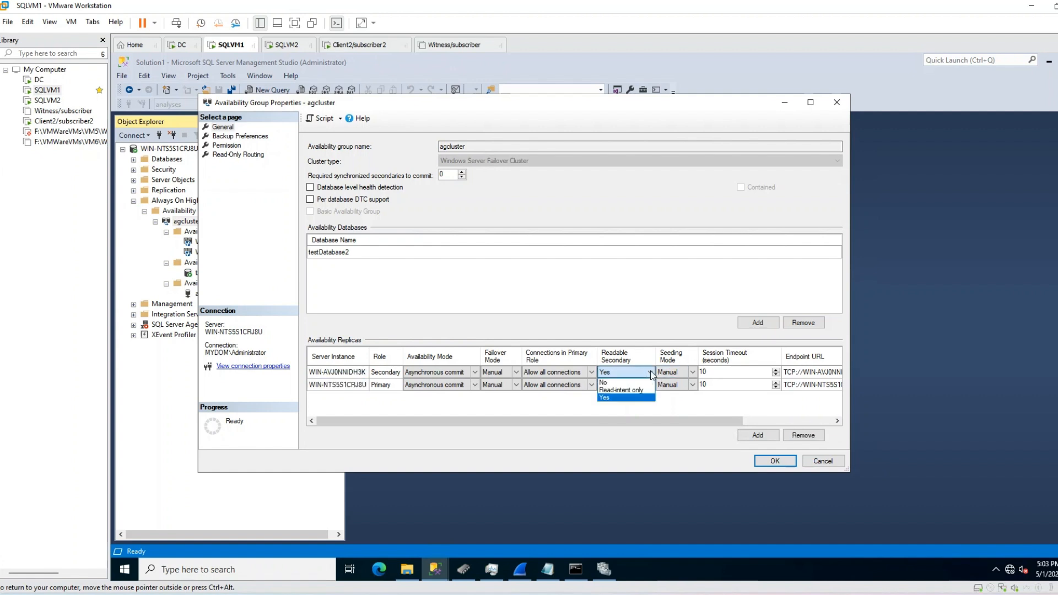
left_click(623, 382)
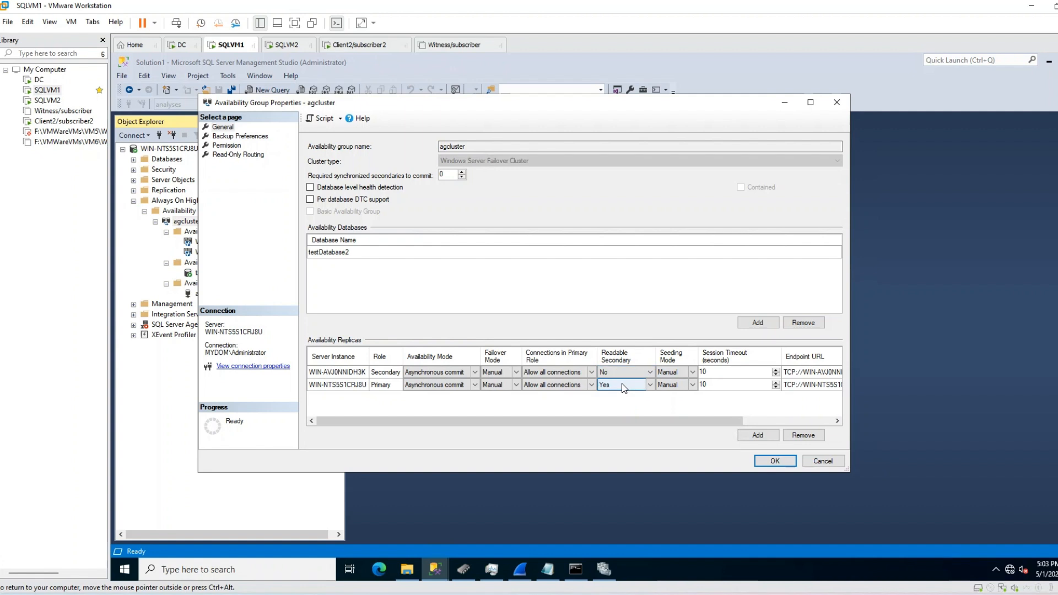
left_click(346, 376)
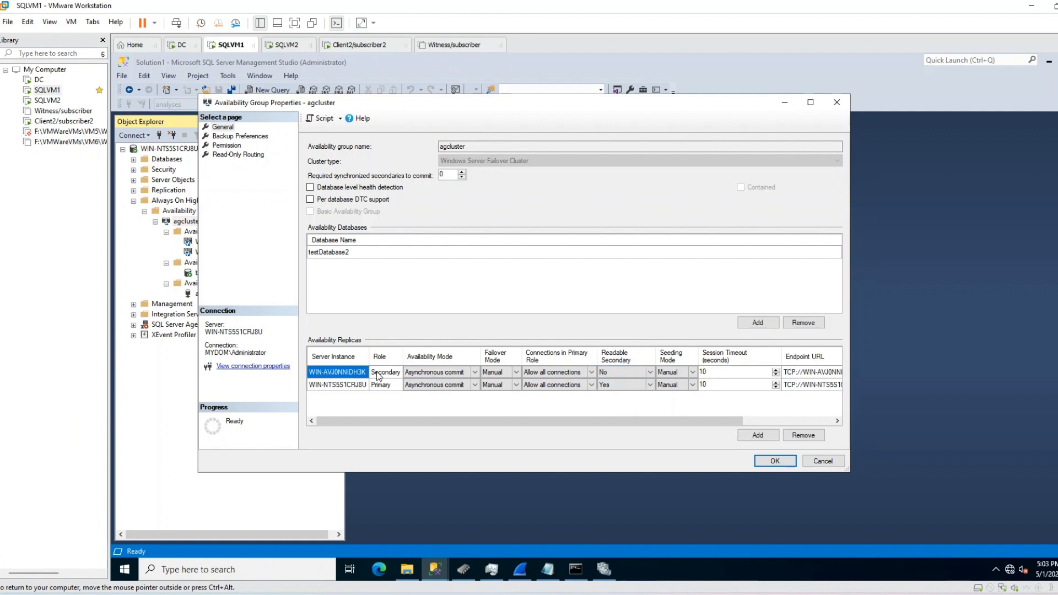
left_click(625, 372)
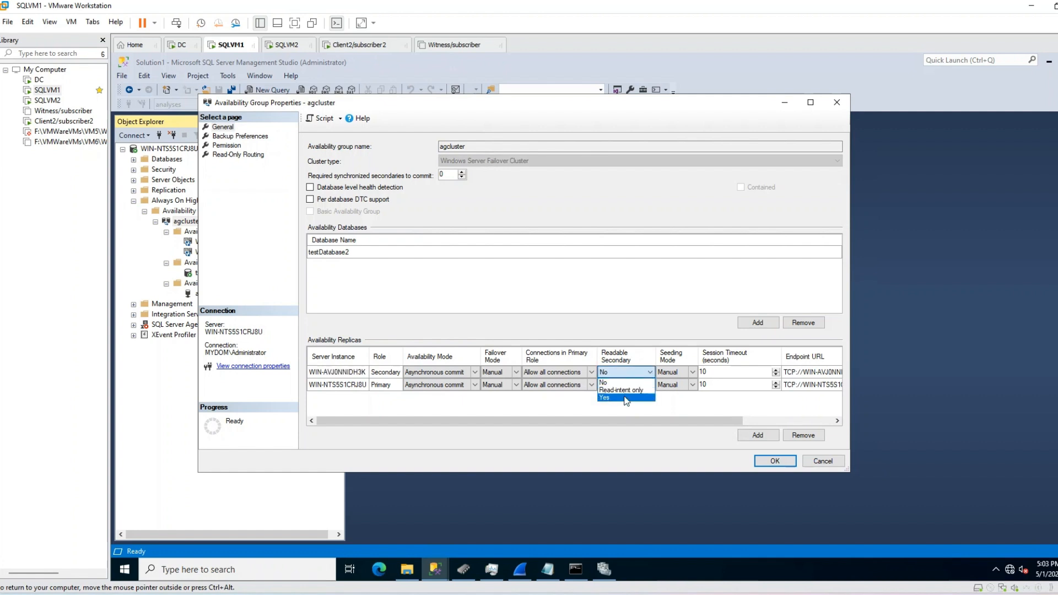
left_click(625, 397)
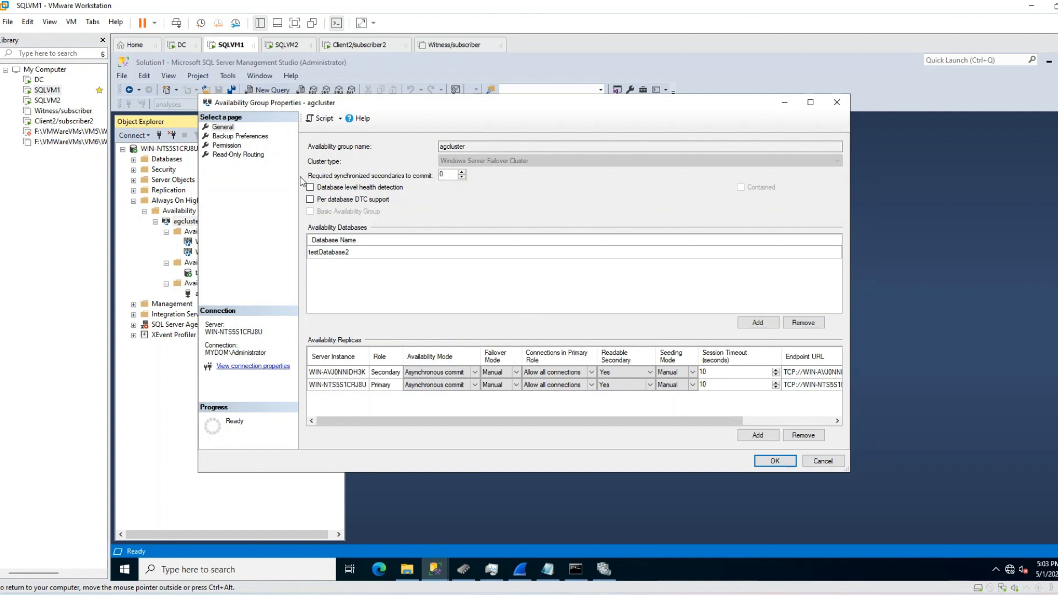
left_click(228, 156)
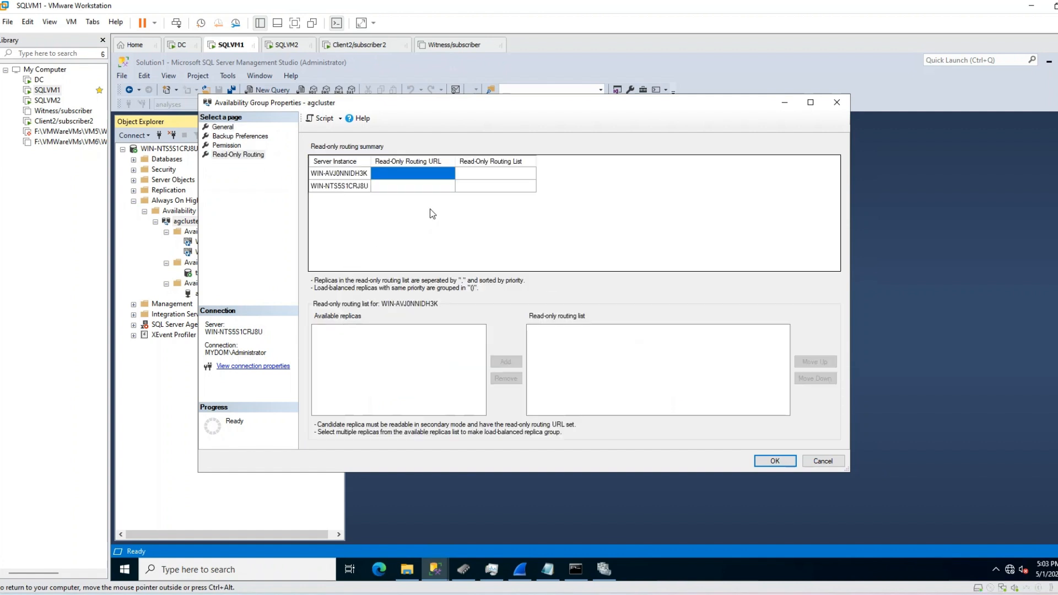
Step: Look over both replicas' read-only routing URL and list entries, then maximize the properties window
left_click(388, 185)
left_click(441, 173)
left_click(475, 173)
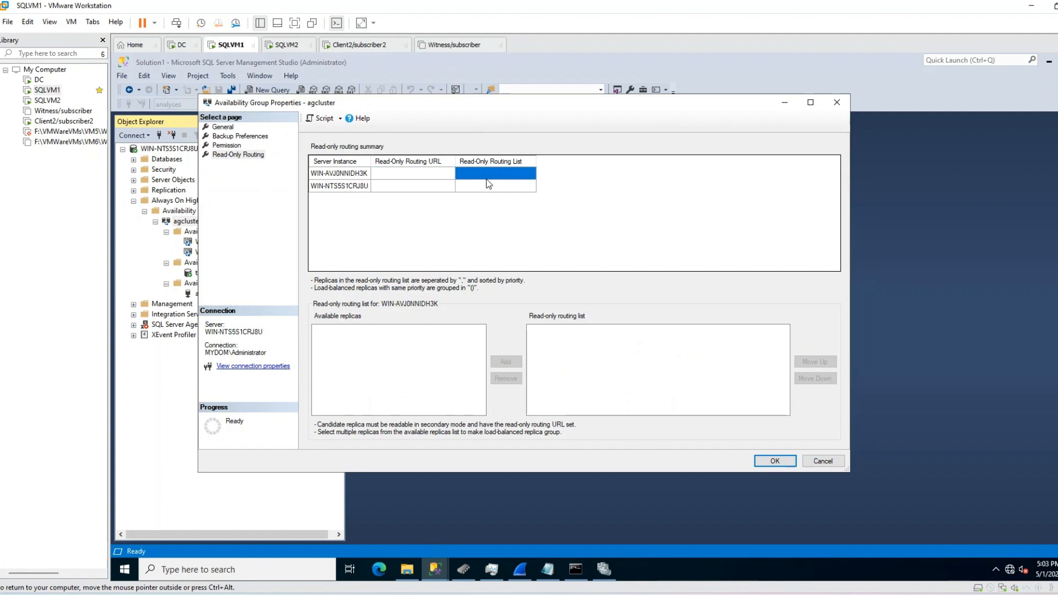
left_click(490, 186)
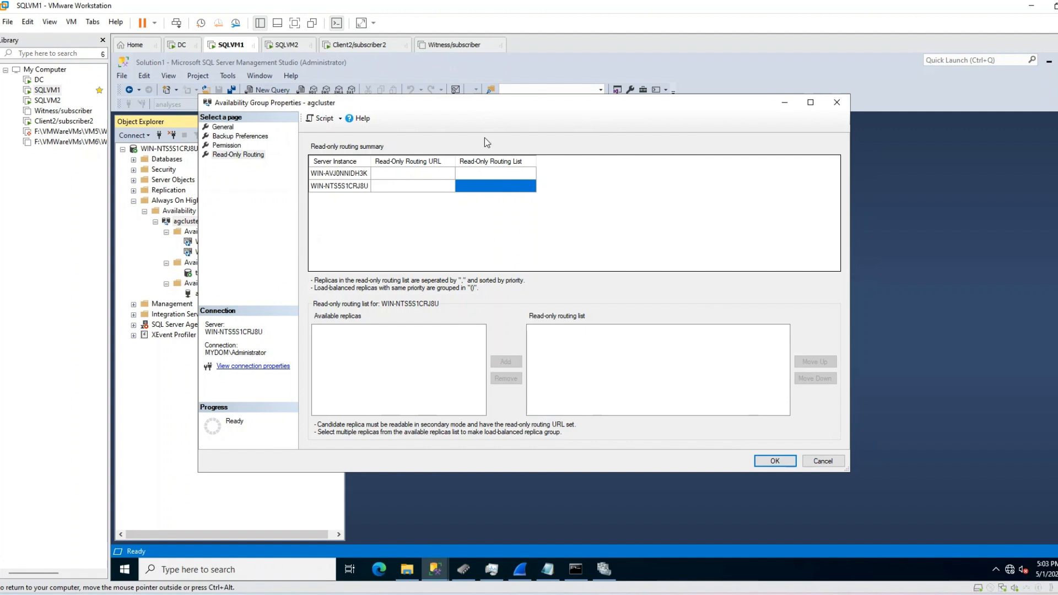
left_click(222, 128)
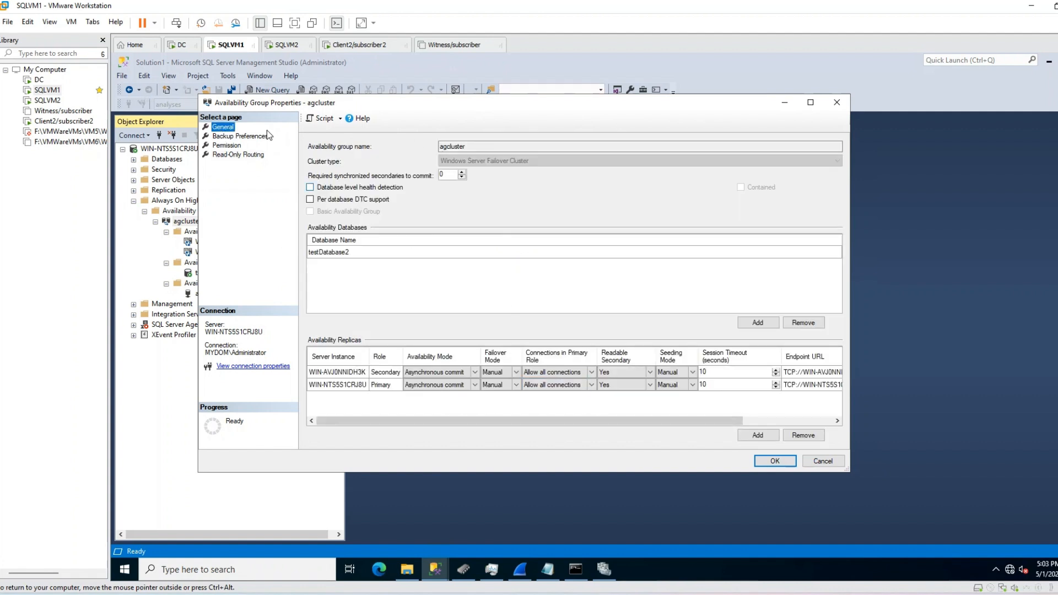
left_click(244, 154)
left_click(414, 174)
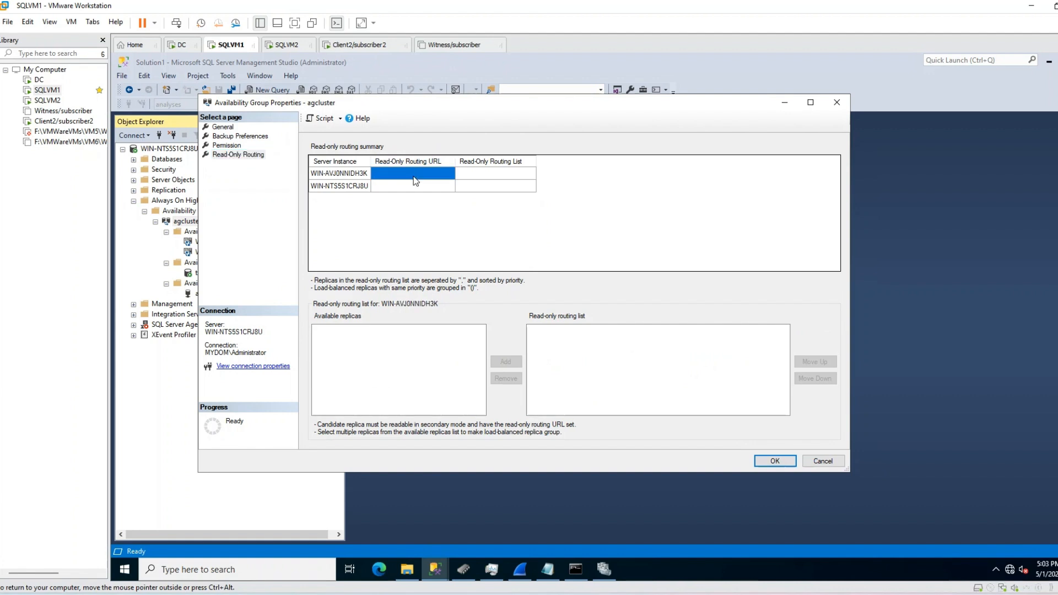
left_click(810, 102)
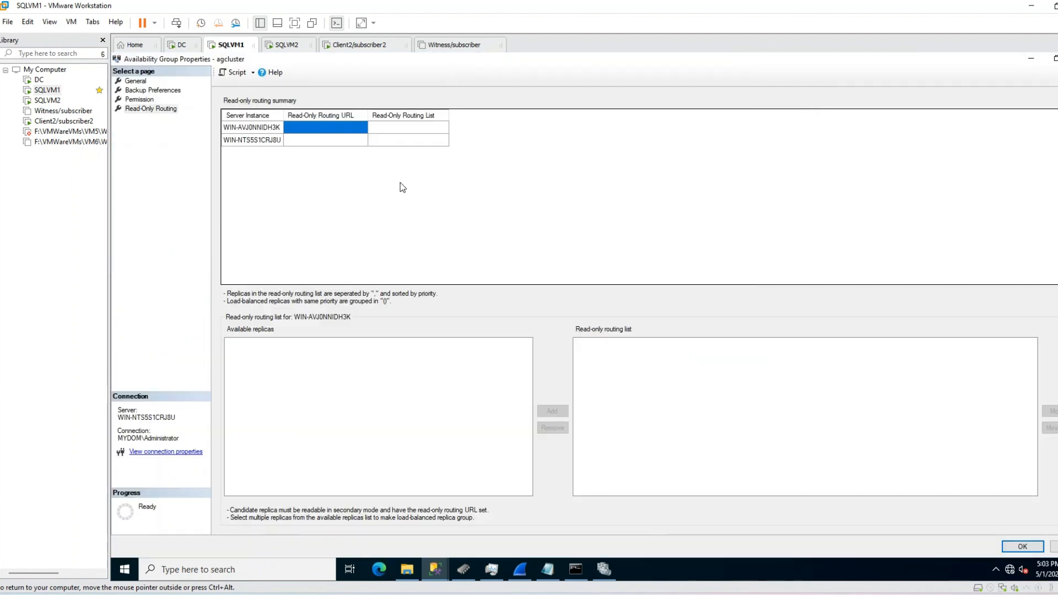
Step: On the General page, copy WIN-AVJ0NNIDH3K's port 5022 endpoint URL
left_click(335, 126)
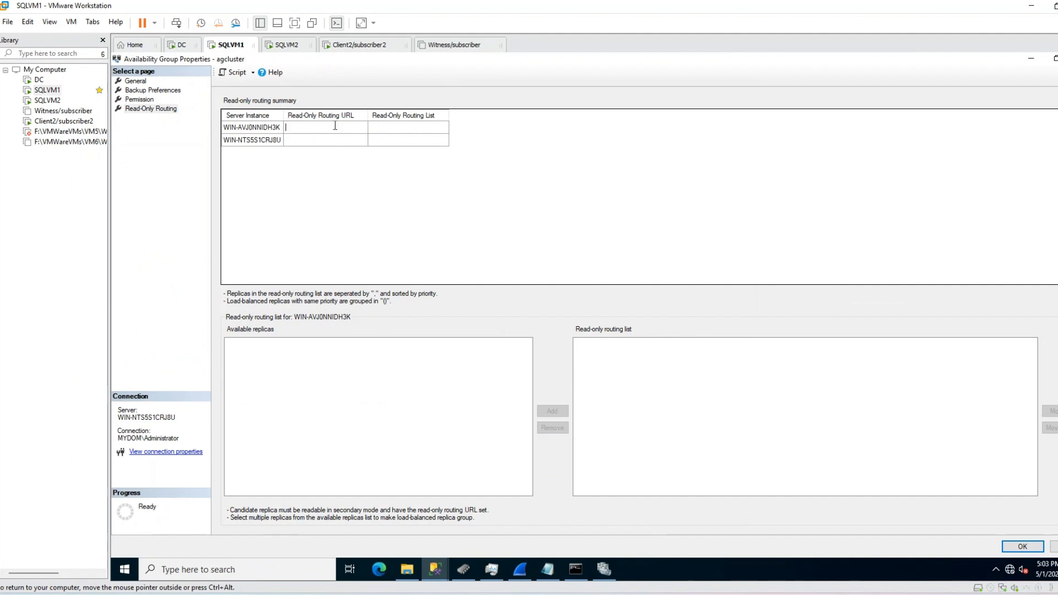
left_click(136, 81)
left_click(745, 395)
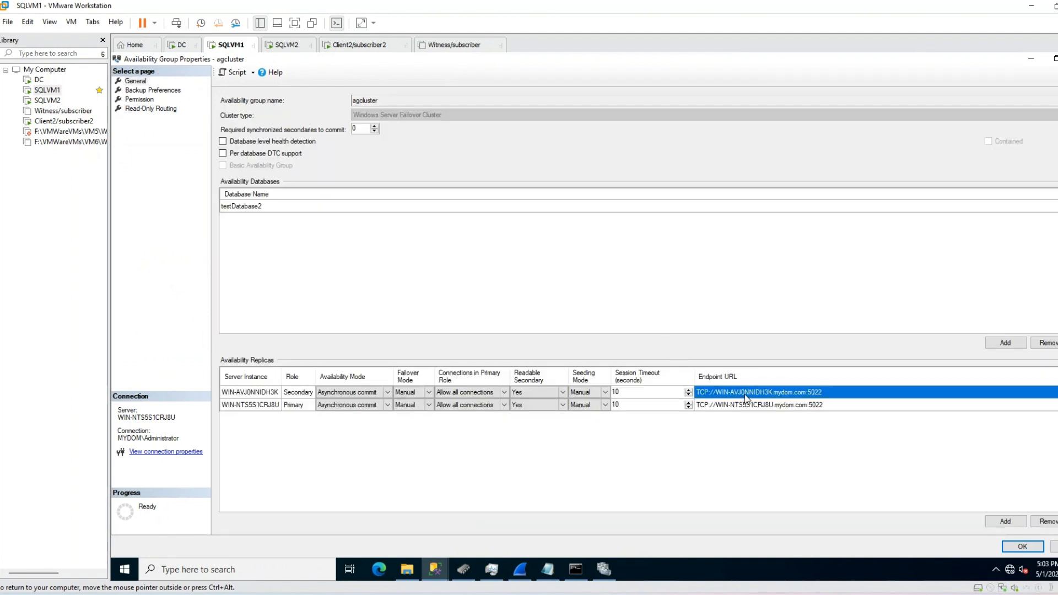
left_click(249, 392)
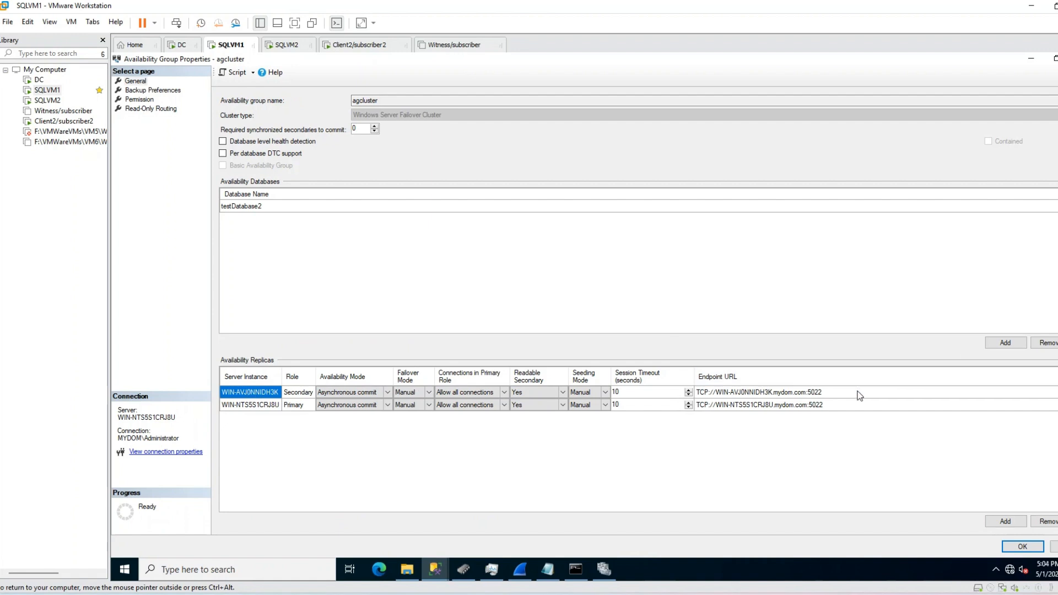
left_click(794, 392)
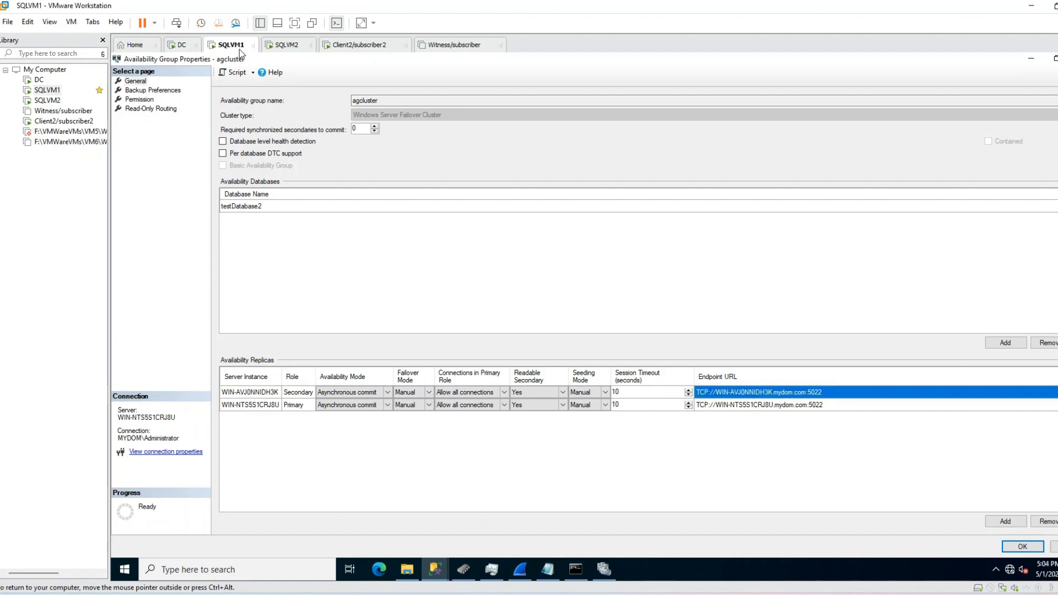
Step: Paste WIN-AVJ0NNIDH3K's endpoint URL as its read-only routing URL, changing the port to 1433
left_click(167, 109)
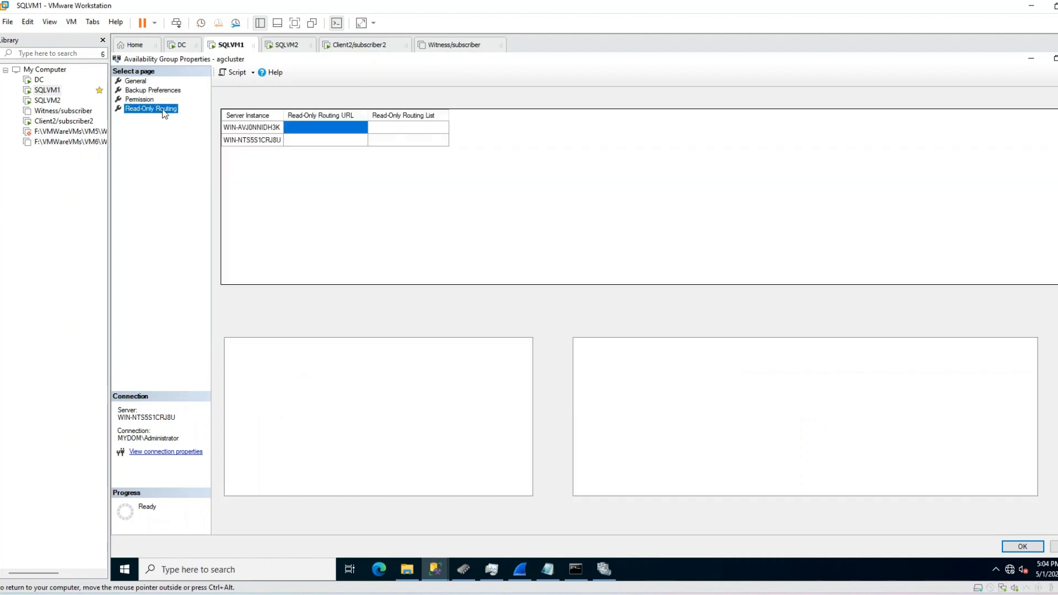
left_click(325, 130)
key("ctrl+v")
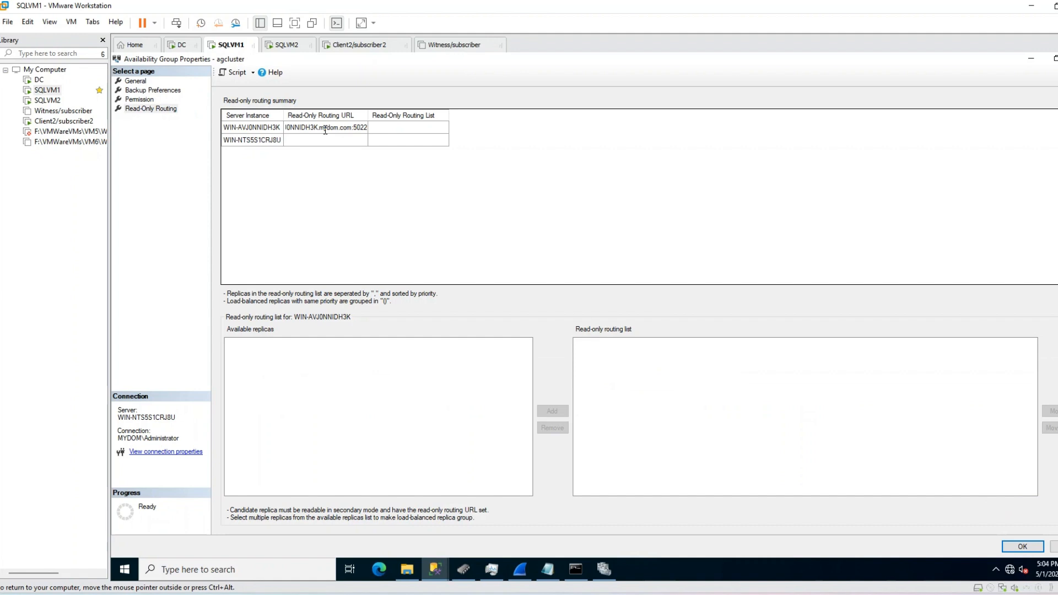
left_click(349, 139)
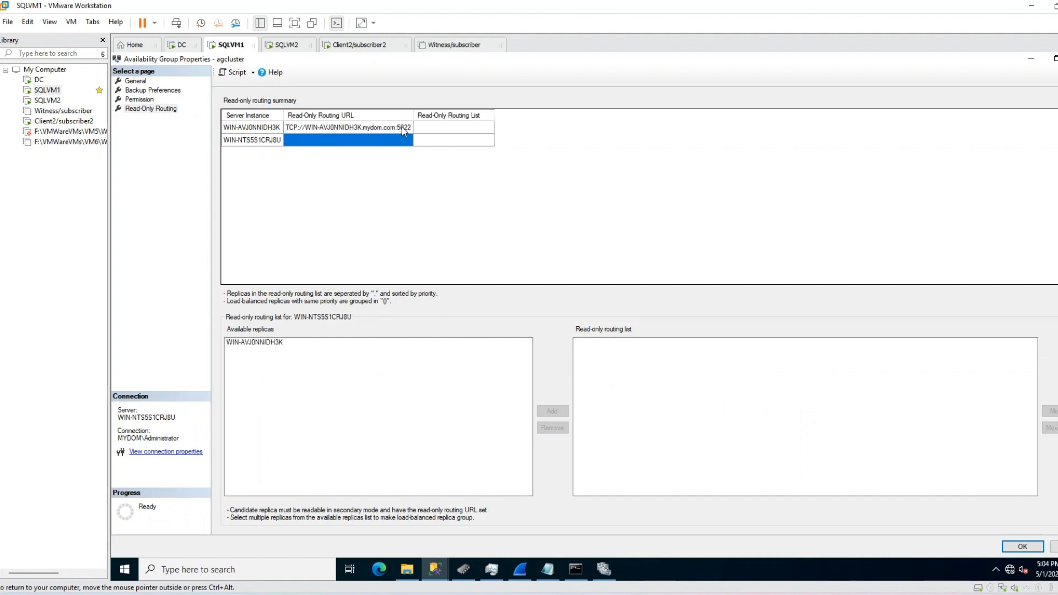
left_click(401, 126)
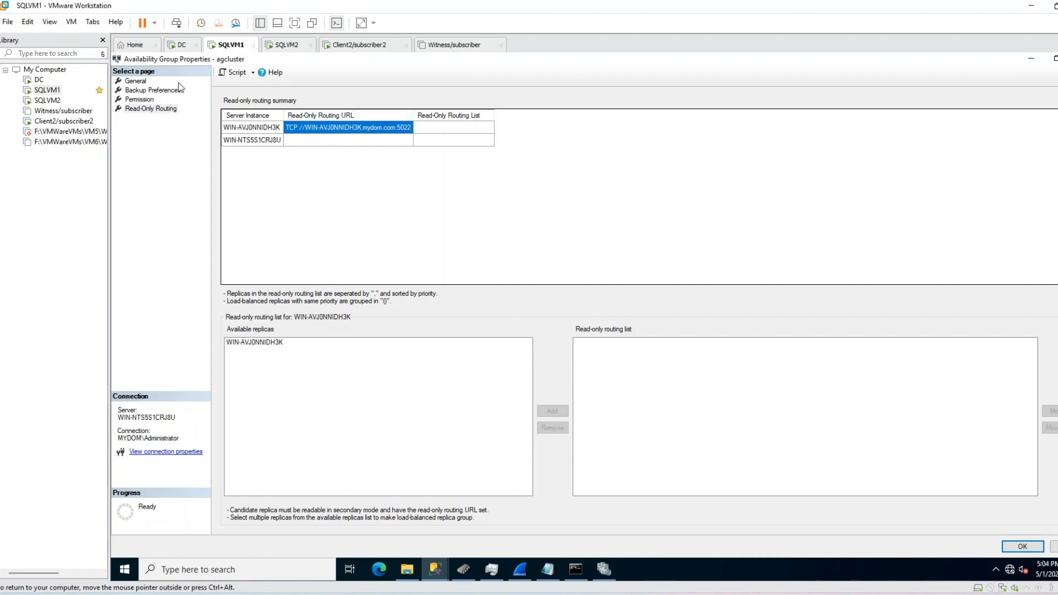
left_click(135, 81)
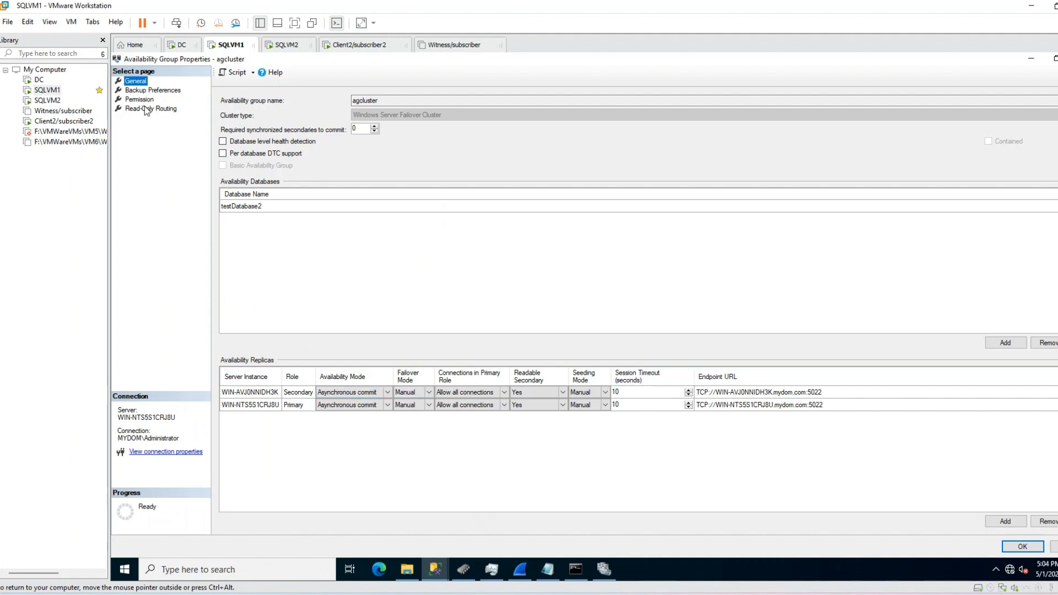
left_click(159, 108)
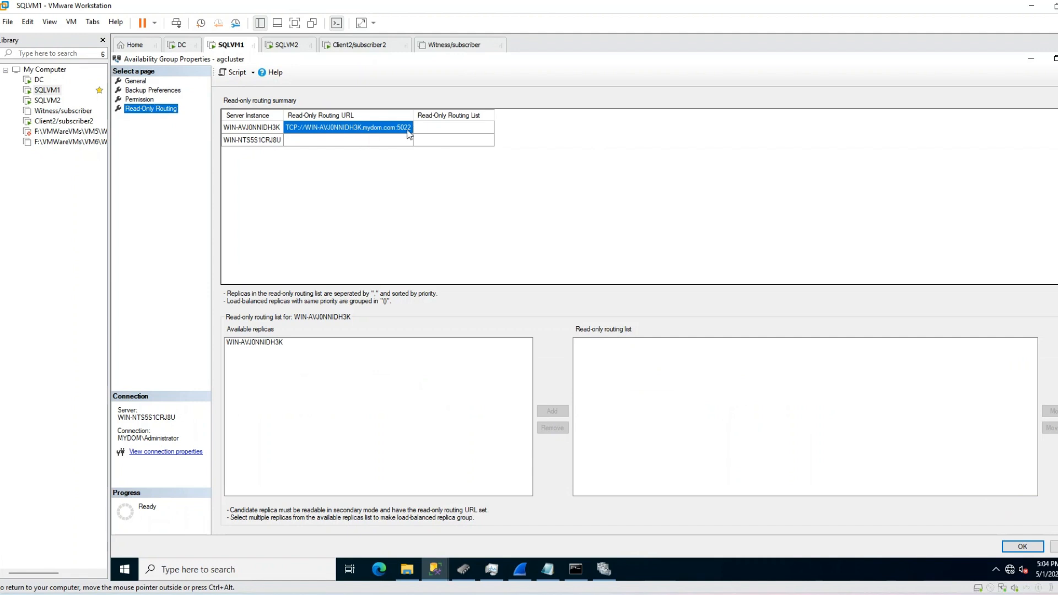
left_click(408, 129)
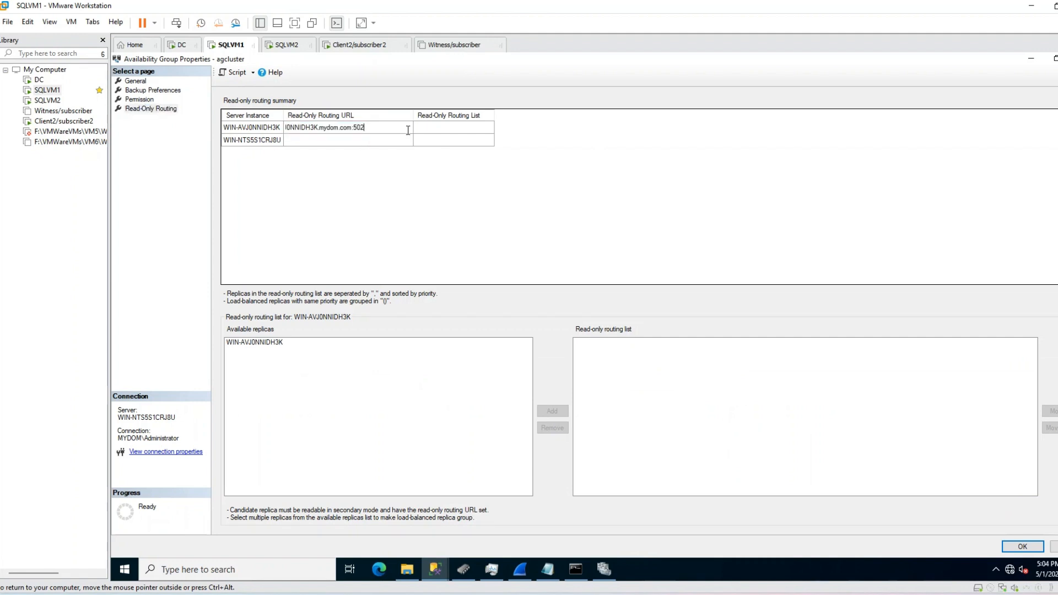
type("1433")
left_click(379, 141)
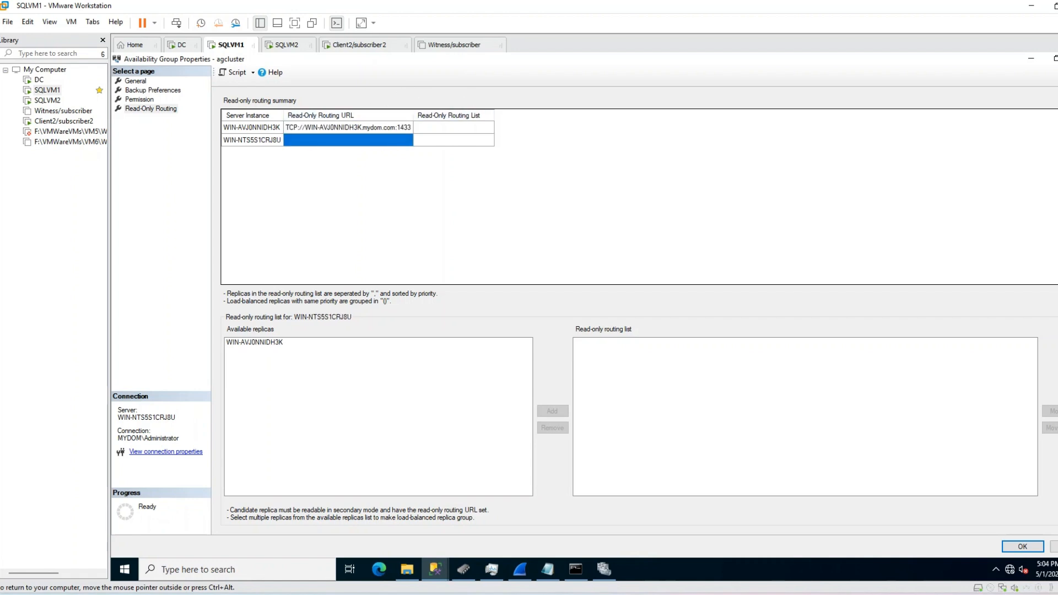
left_click(265, 129)
left_click(359, 128)
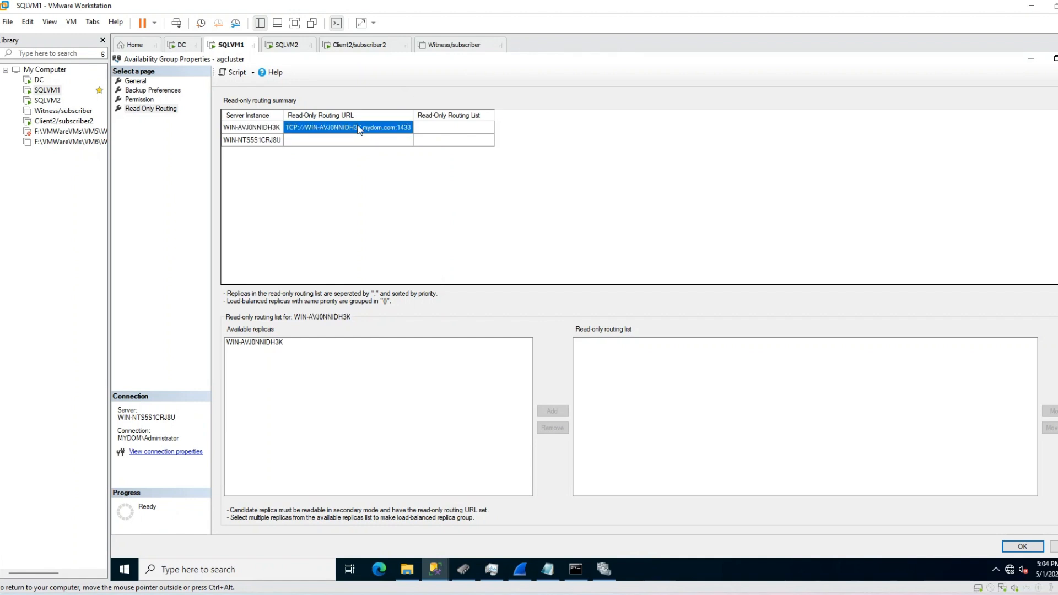
Step: Copy WIN-NTS5S1CRJ8U's endpoint URL into its read-only routing URL with port 1433
left_click(138, 82)
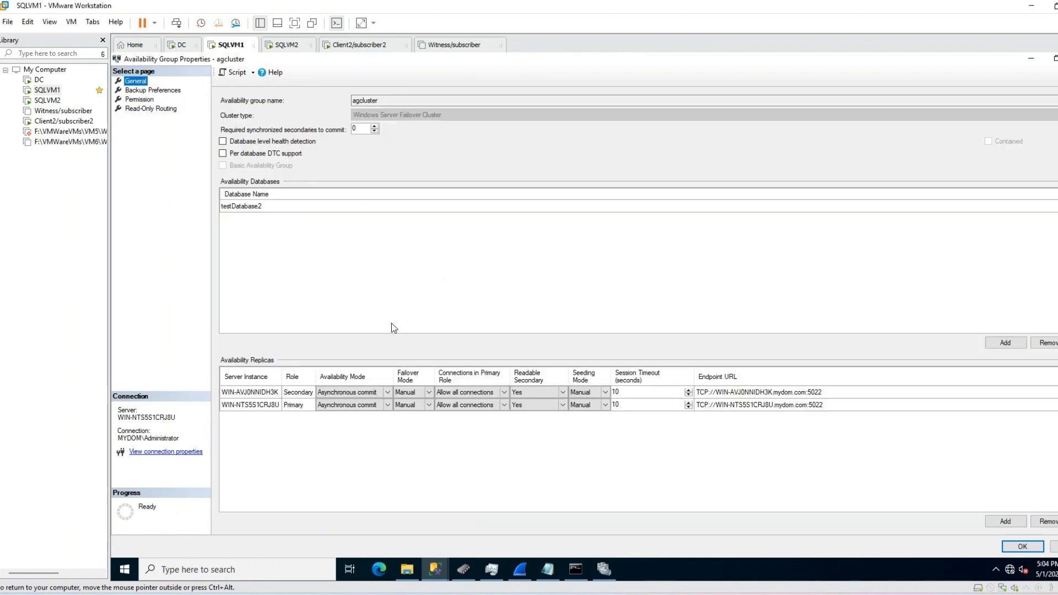
left_click(263, 405)
left_click(732, 405)
left_click(732, 405)
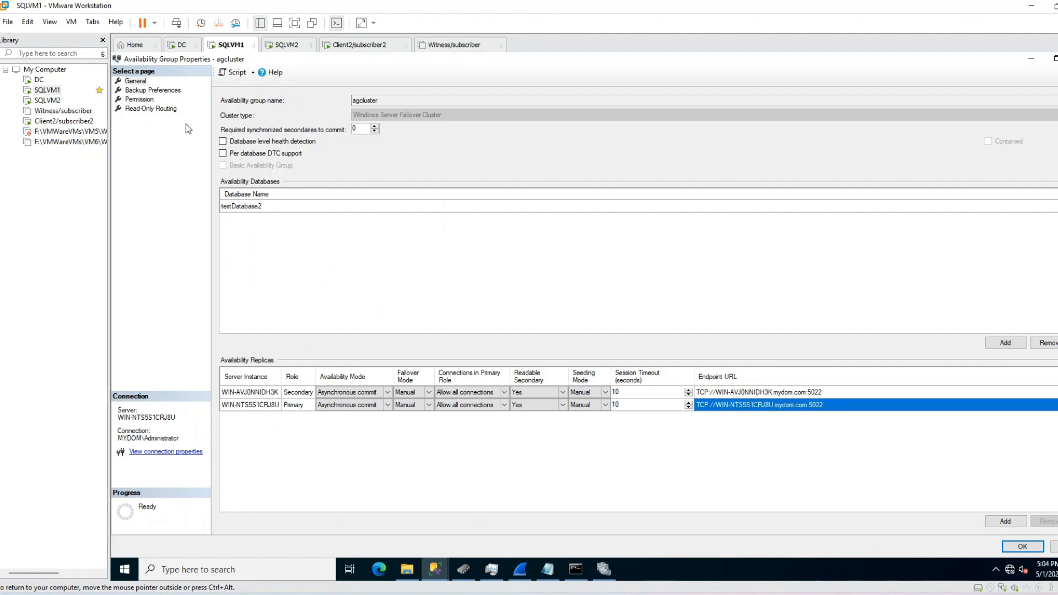
left_click(148, 109)
left_click(333, 141)
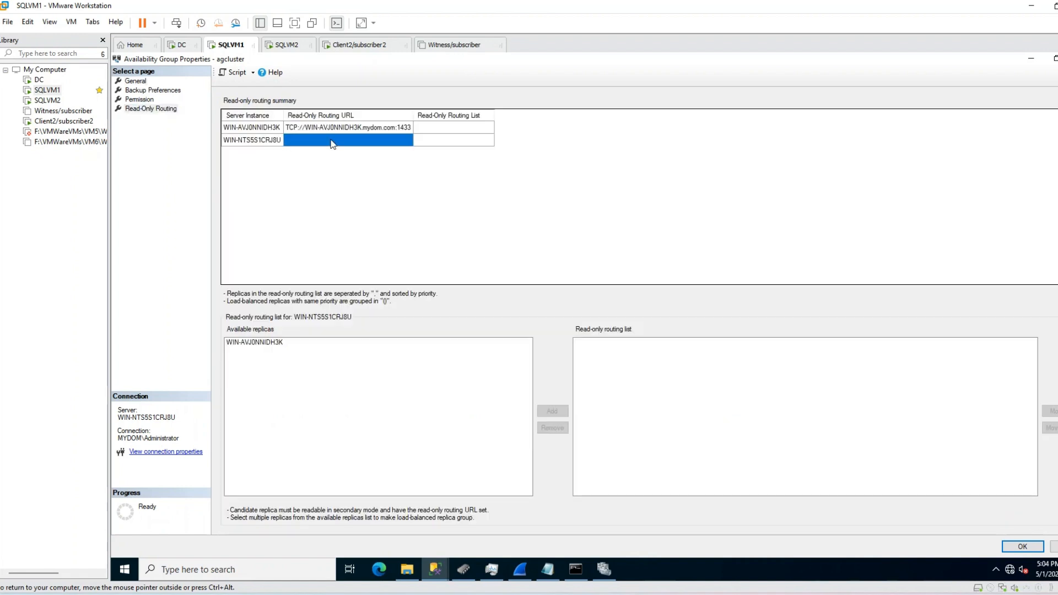
type("TCP://WIN-NTS5S1CRJ8U.mydom.com:5022")
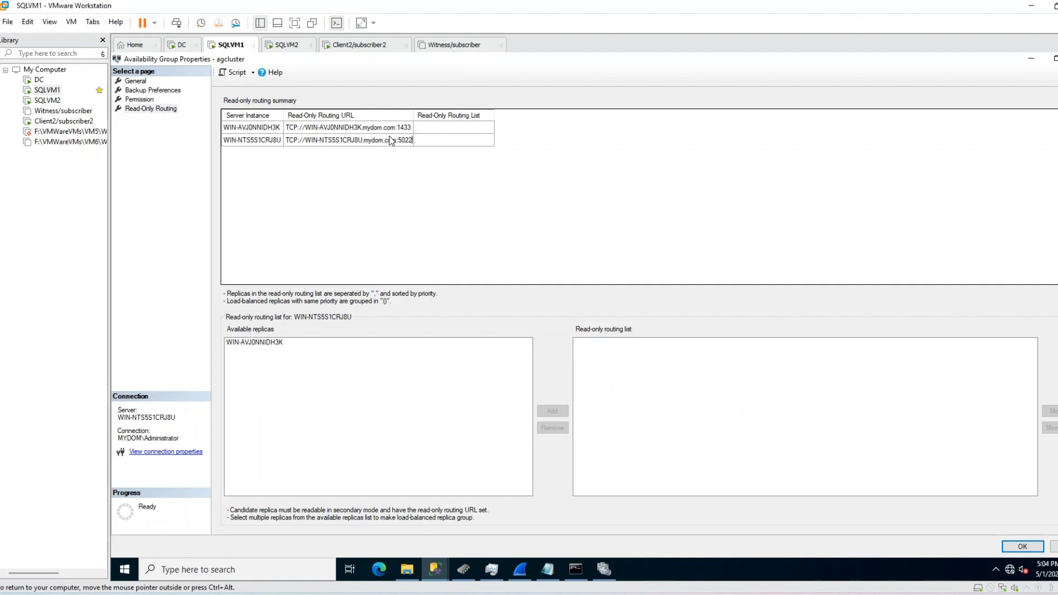
type("1433")
left_click(454, 139)
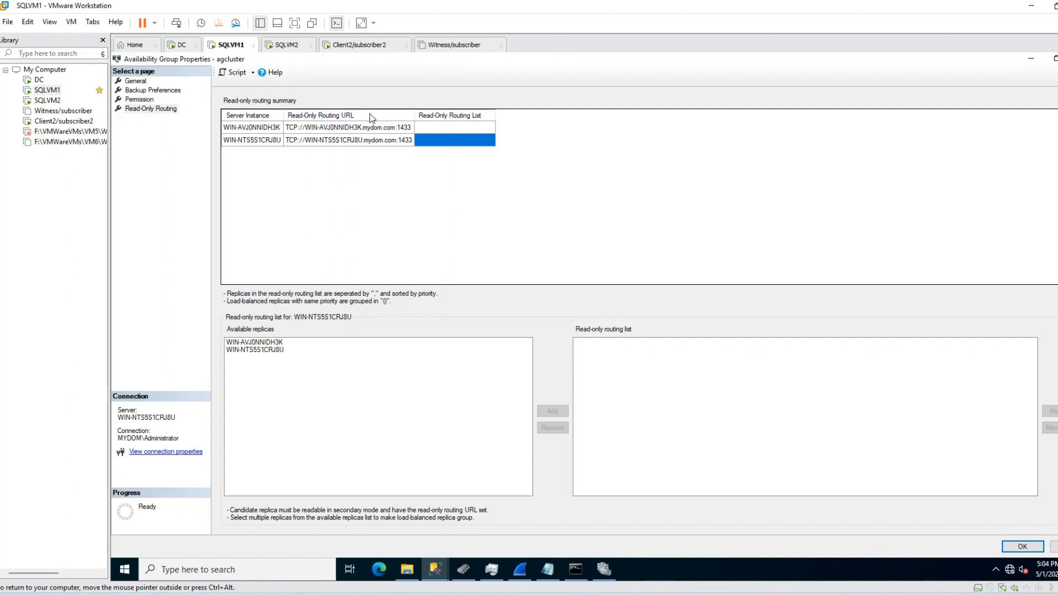
left_click(338, 130)
left_click(346, 141)
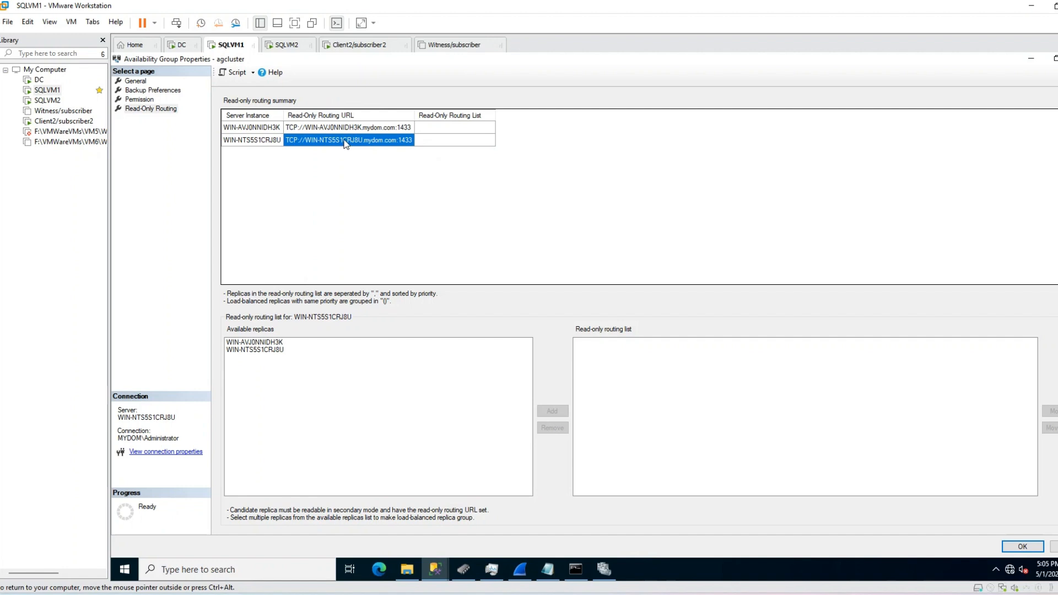
left_click(348, 130)
left_click(347, 140)
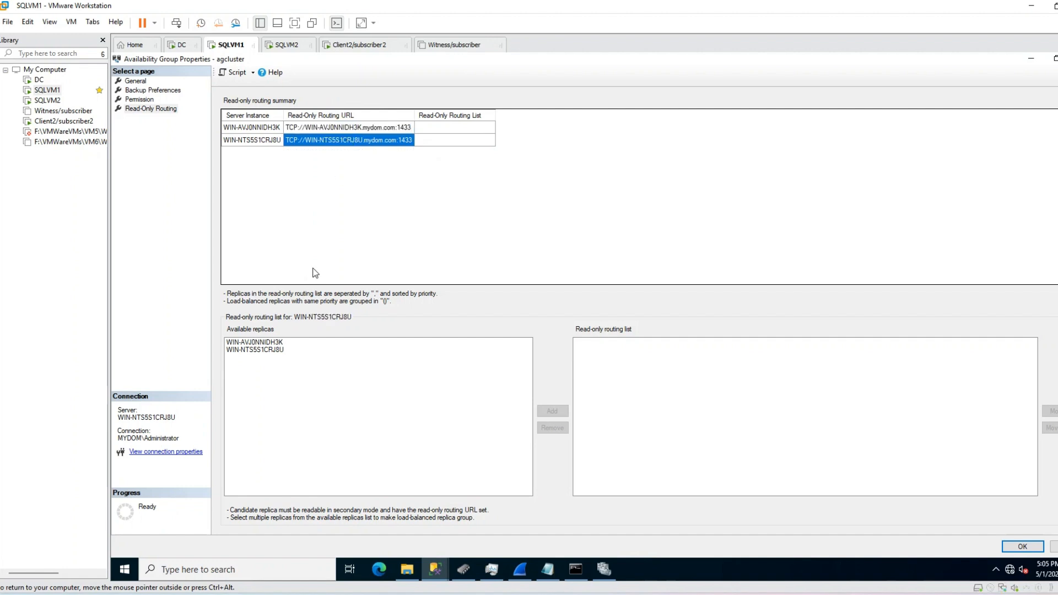
left_click(256, 343)
left_click(251, 350)
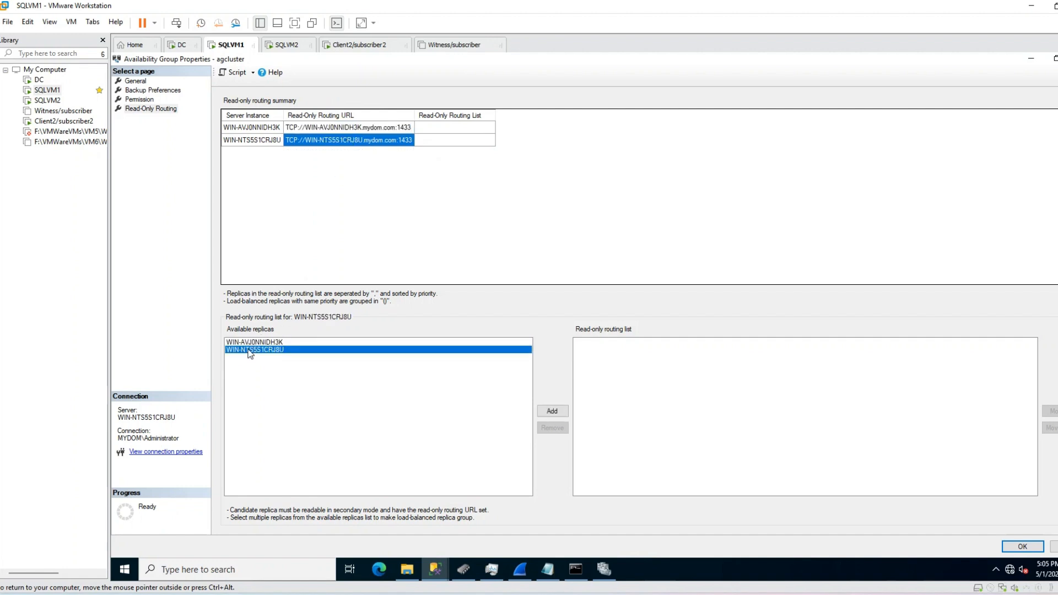
left_click(254, 342)
left_click(256, 350)
left_click(439, 128)
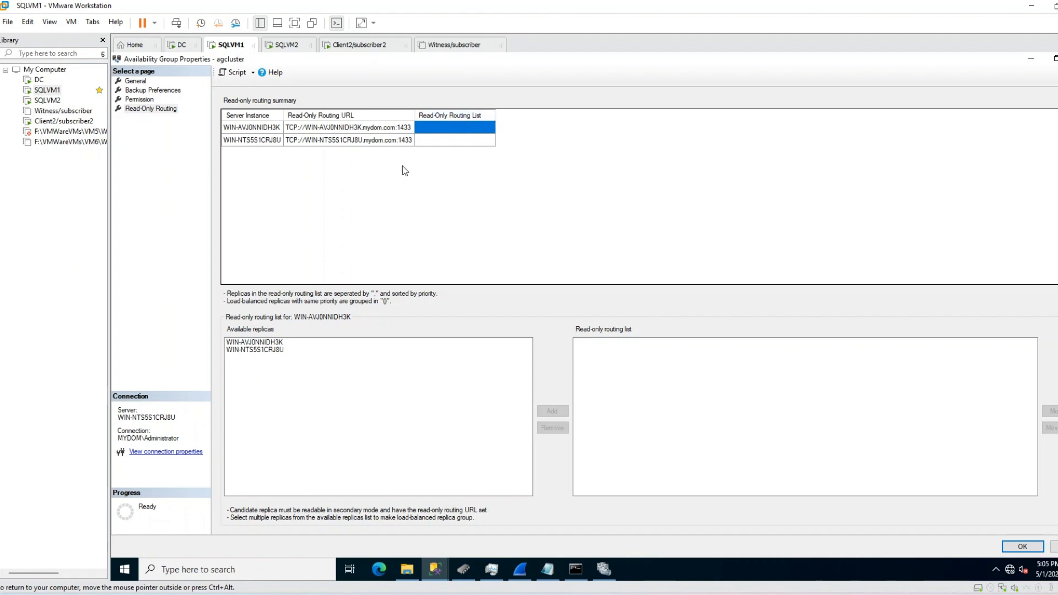
left_click(270, 131)
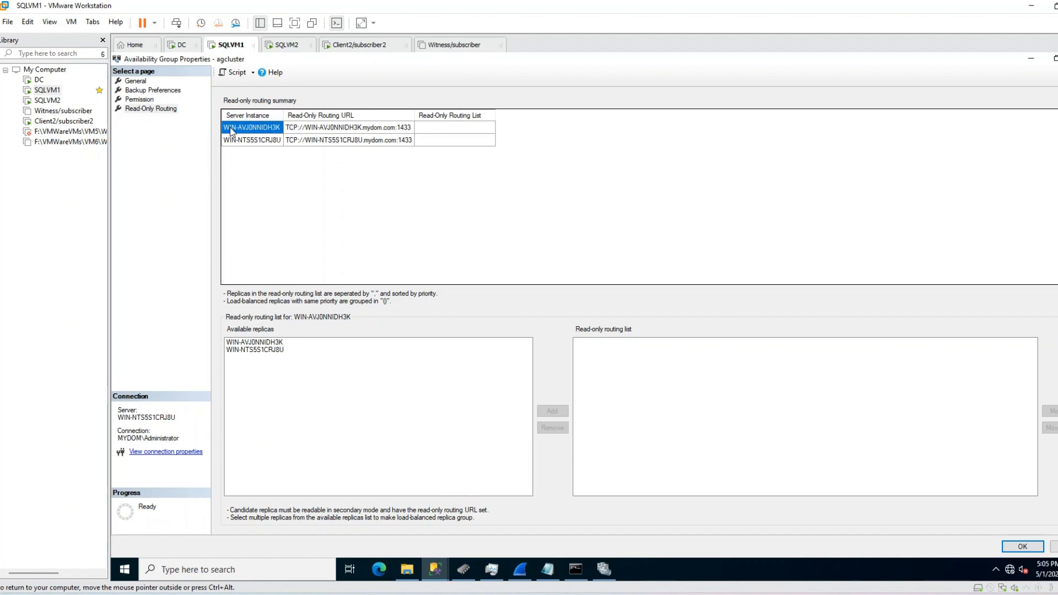
left_click(439, 130)
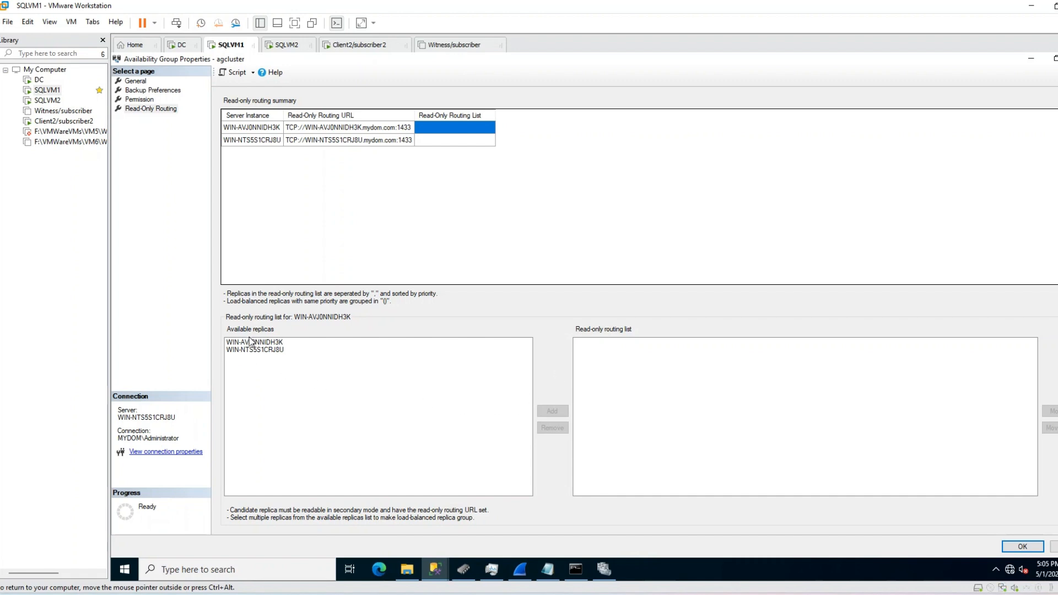
left_click(267, 349)
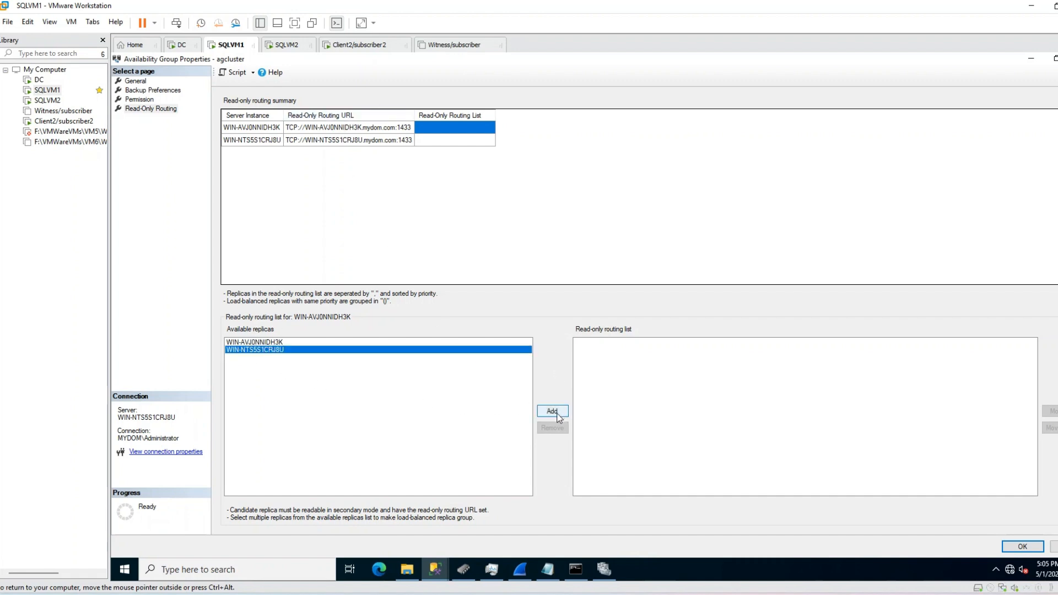
Step: Add WIN-NTS5S1CRJ8U, then WIN-AVJ0NNIDH3K, to WIN-AVJ0NNIDH3K's read-only routing list
left_click(552, 411)
left_click(628, 343)
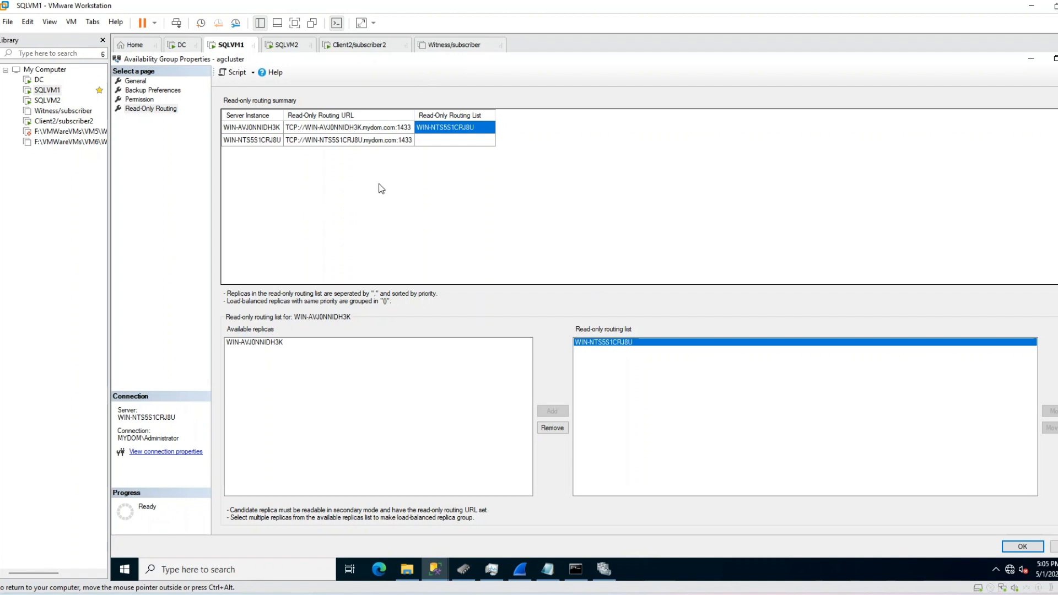
left_click(271, 129)
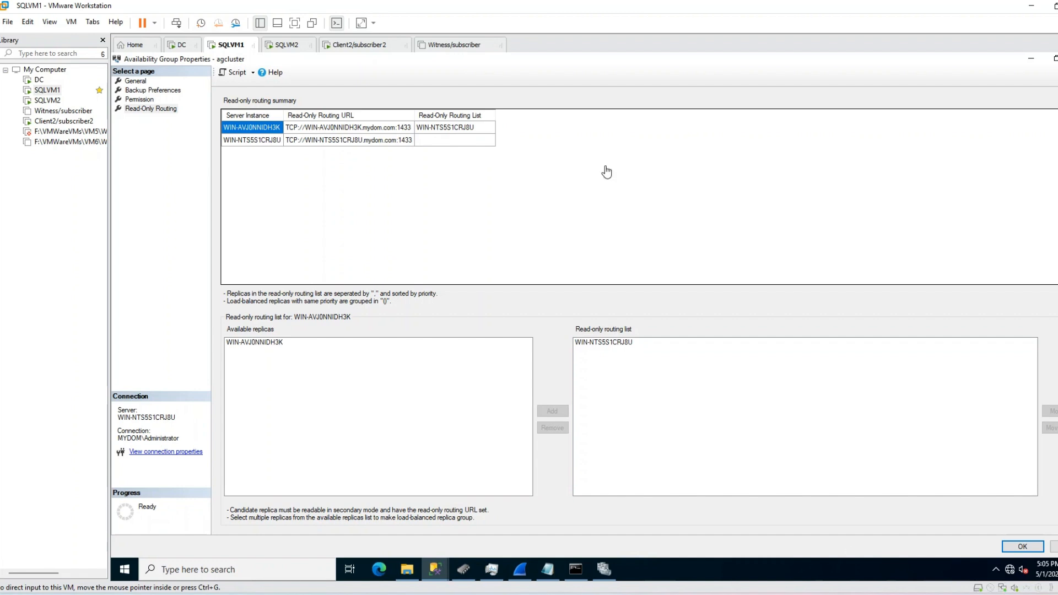
left_click(462, 131)
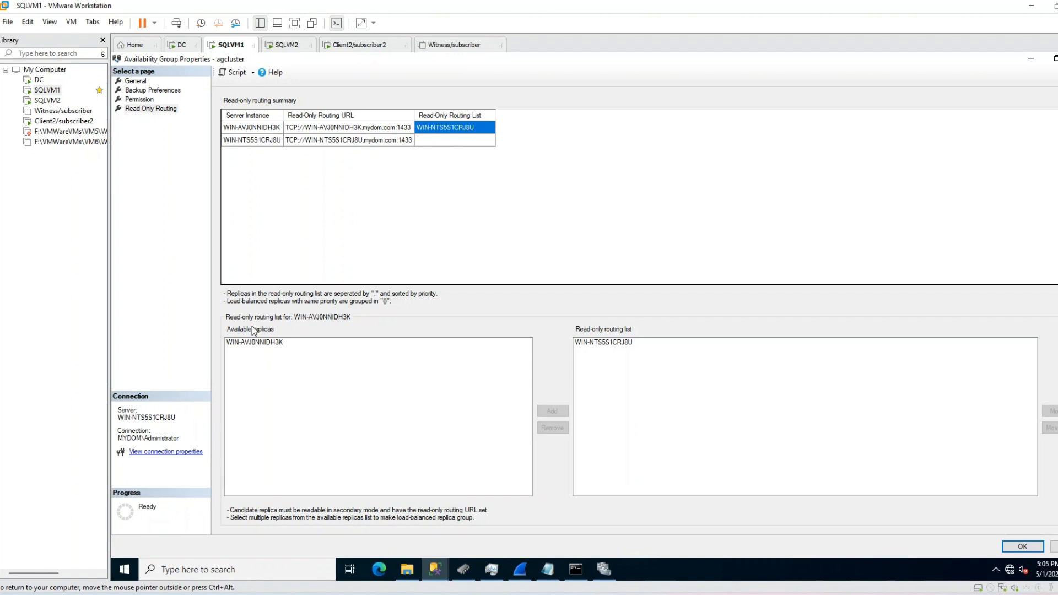
left_click(253, 345)
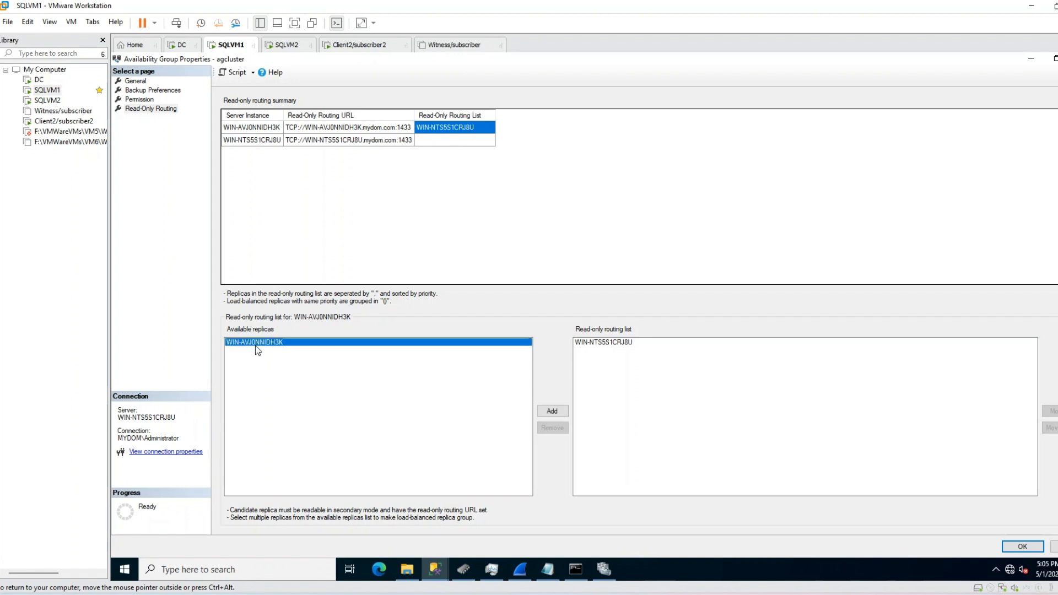
left_click(554, 411)
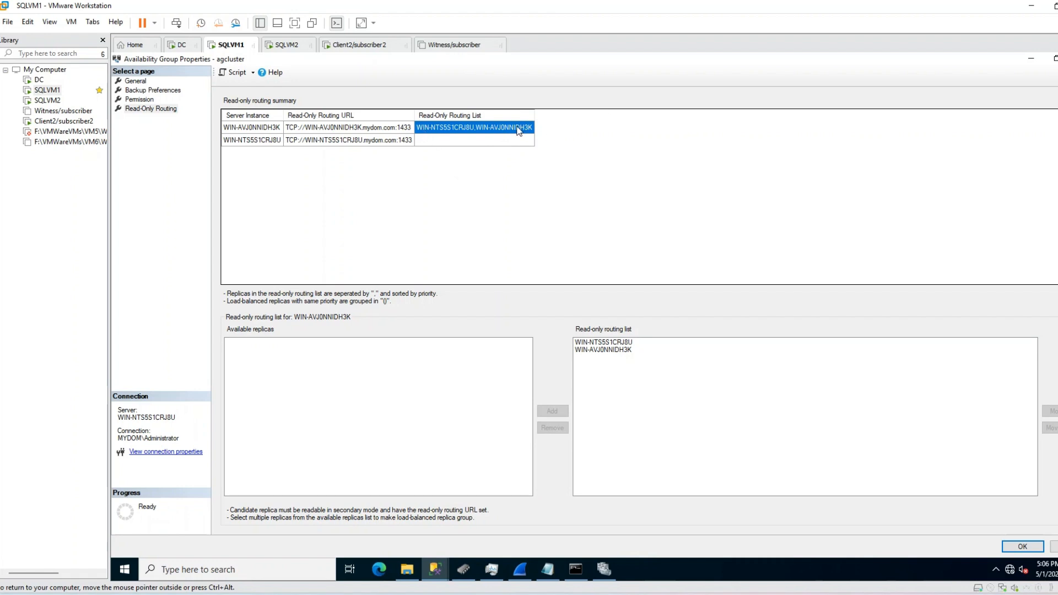
Step: Add WIN-AVJ0NNIDH3K, then WIN-NTS5S1CRJ8U, to WIN-NTS5S1CRJ8U's read-only routing list
left_click(373, 141)
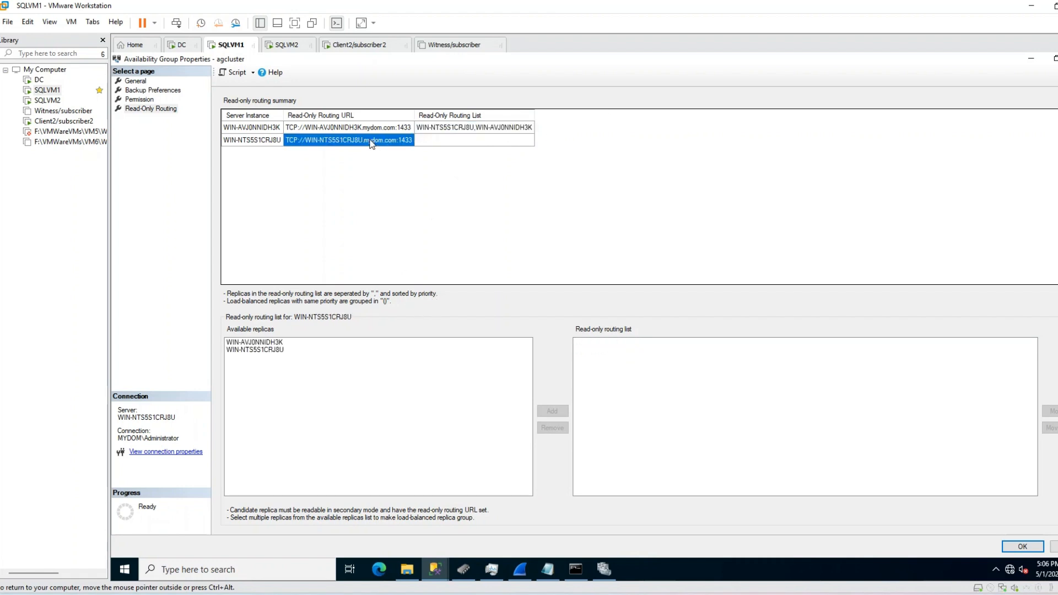
left_click(277, 349)
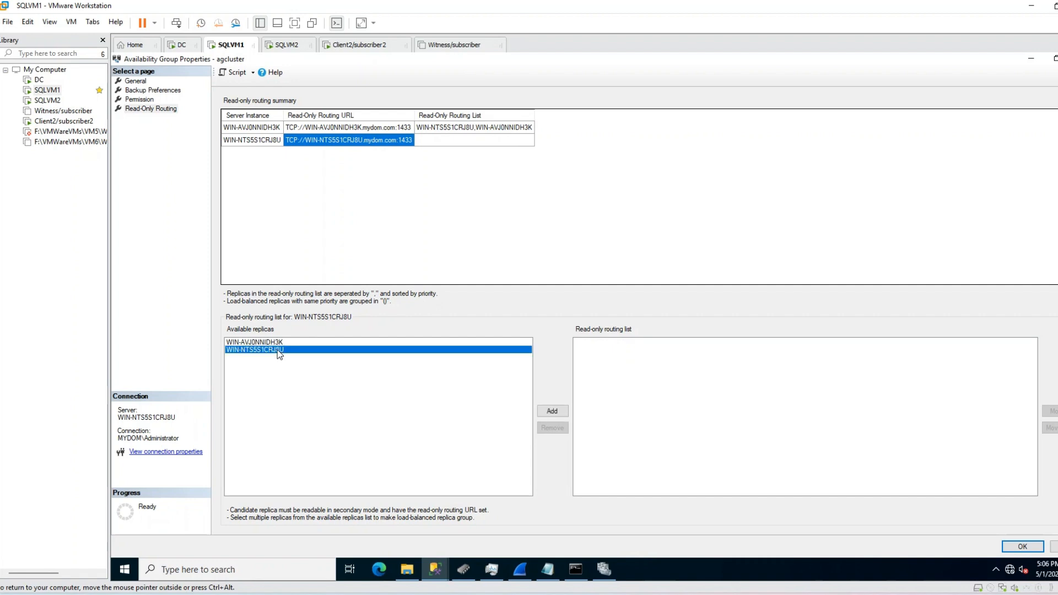
left_click(277, 342)
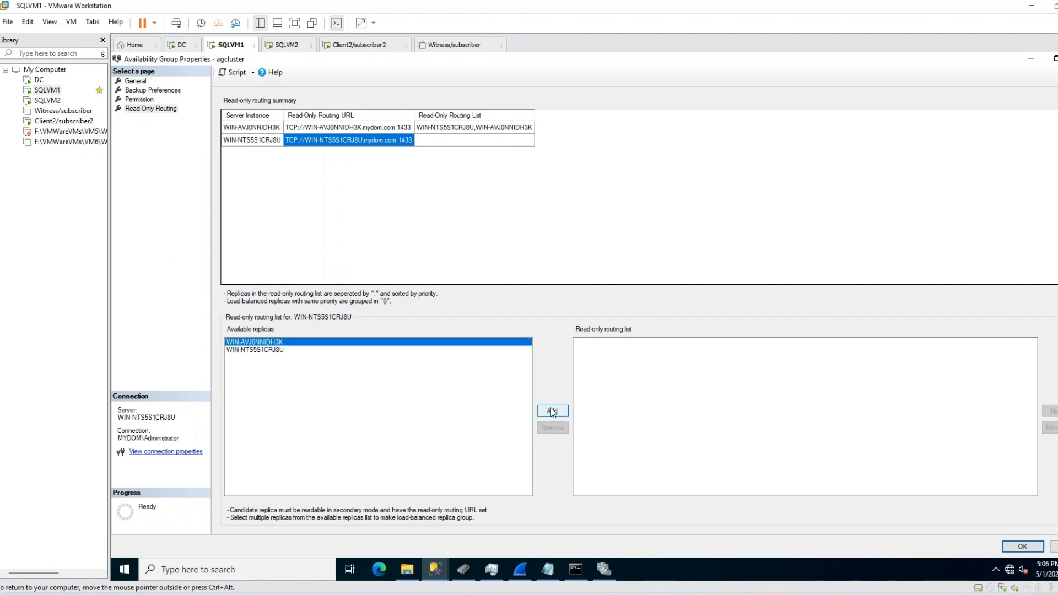
left_click(551, 411)
left_click(464, 141)
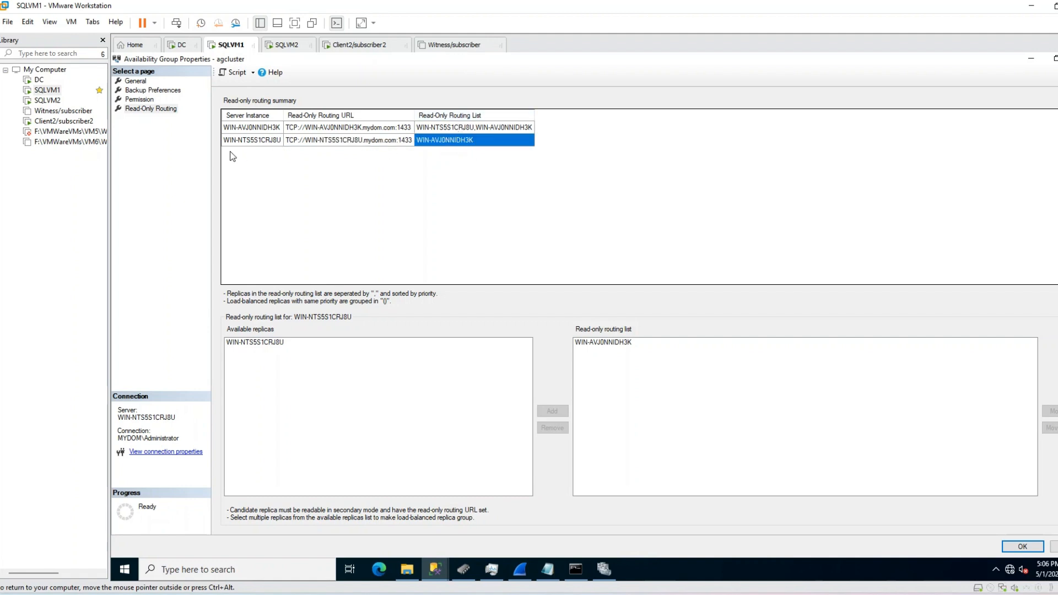
left_click(277, 141)
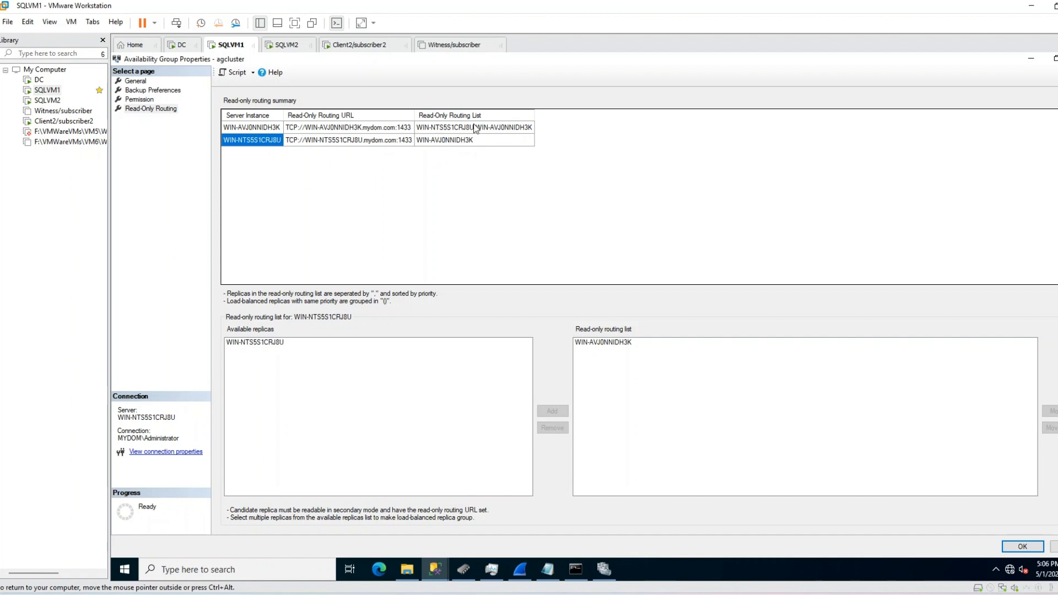
left_click(469, 143)
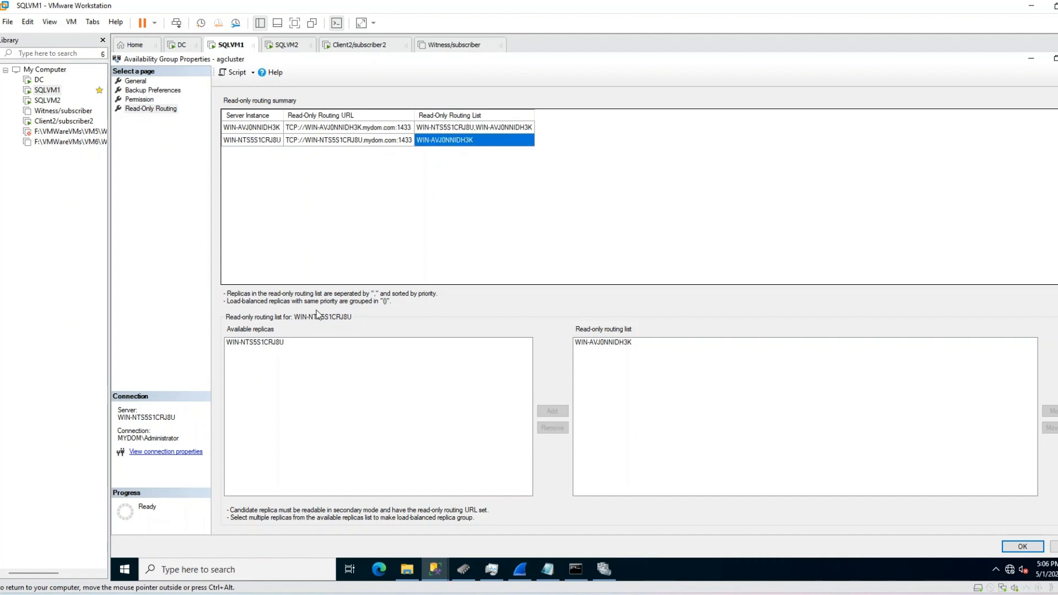
left_click(276, 343)
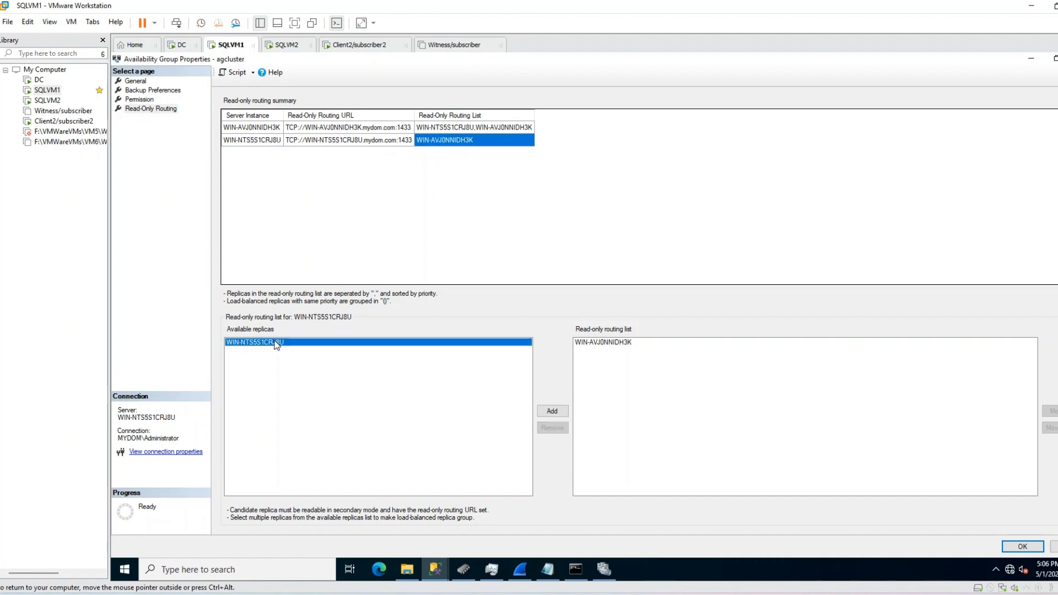
left_click(552, 411)
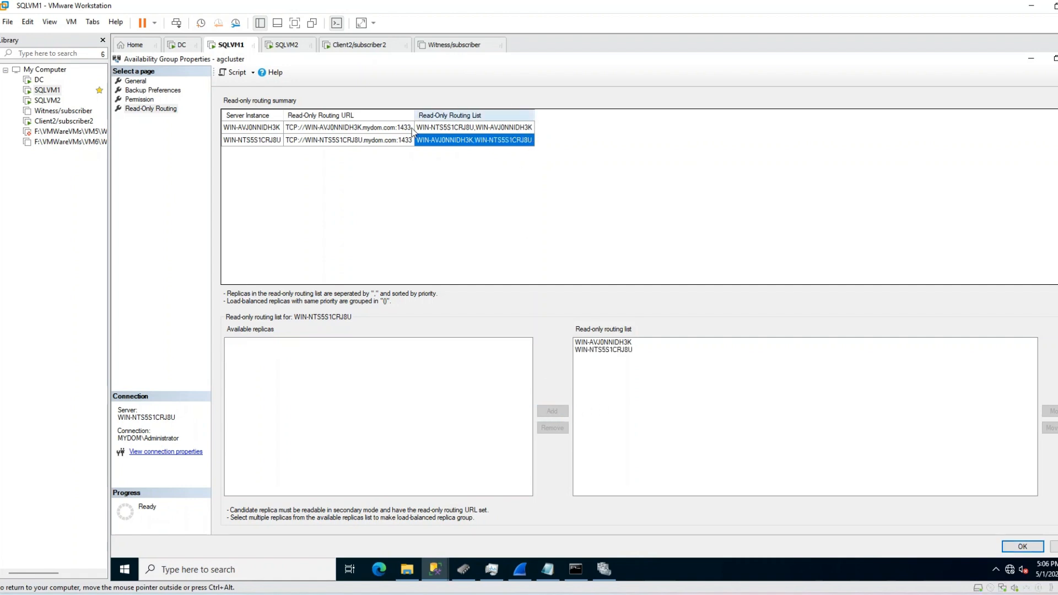
left_click(464, 128)
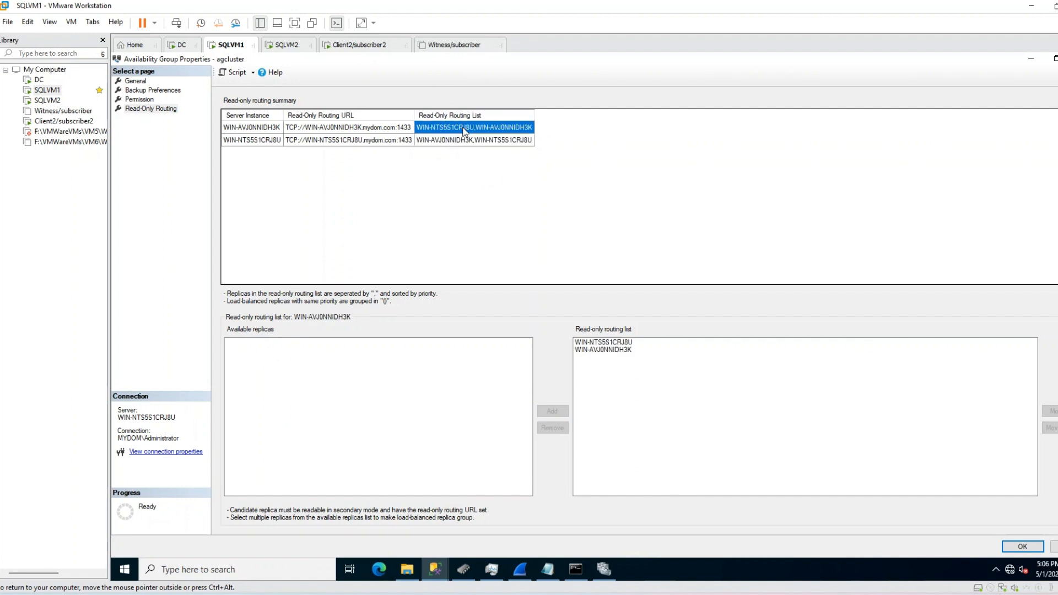
Step: Remove WIN-NTS5S1CRJ8U and WIN-AVJ0NNIDH3K from WIN-AVJ0NNIDH3K's read-only routing list
left_click(466, 141)
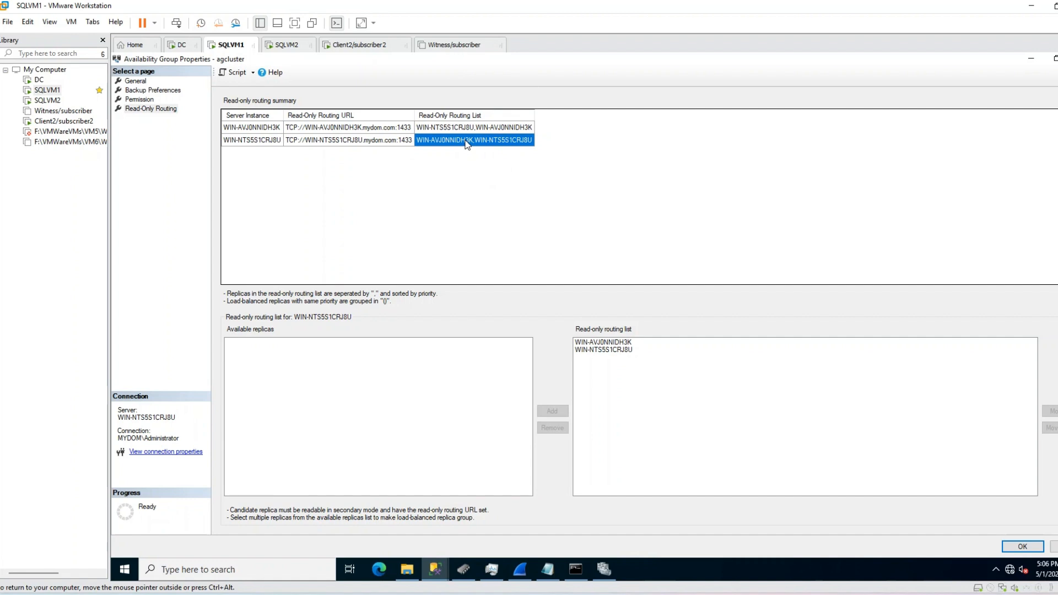
left_click(472, 128)
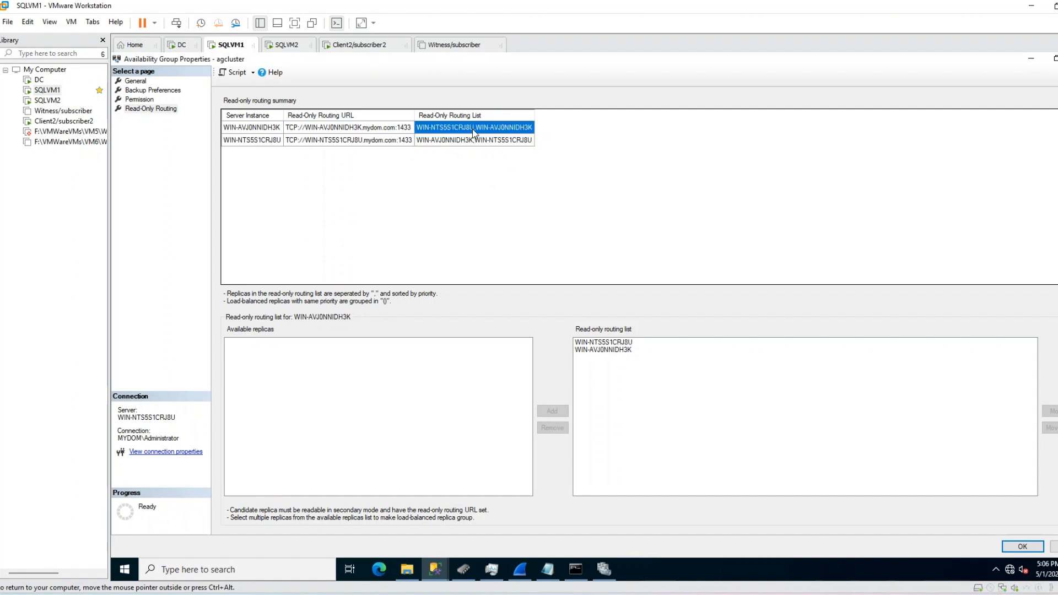
left_click(629, 342)
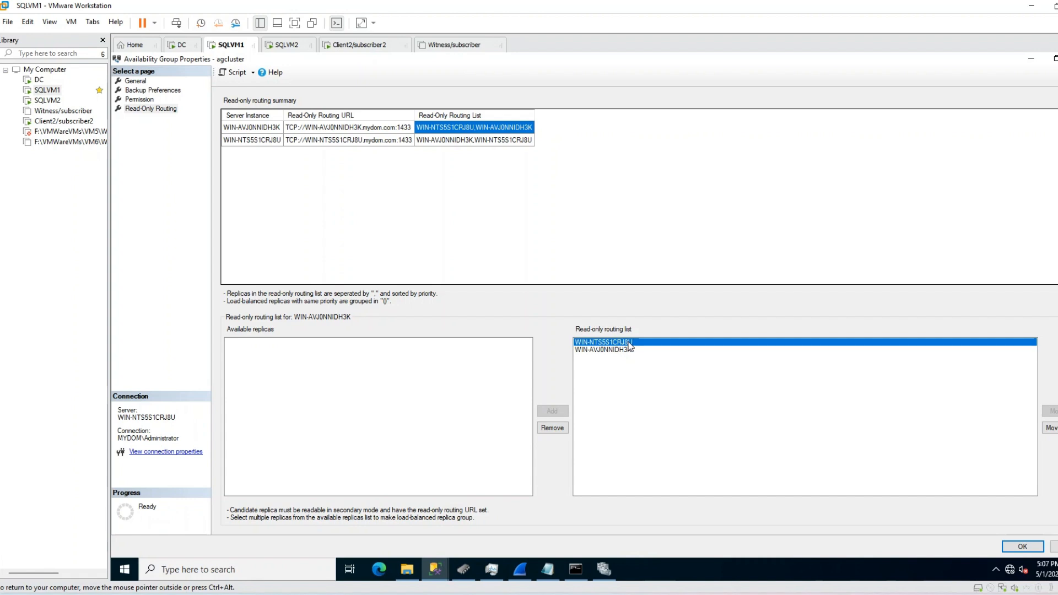
left_click(630, 352)
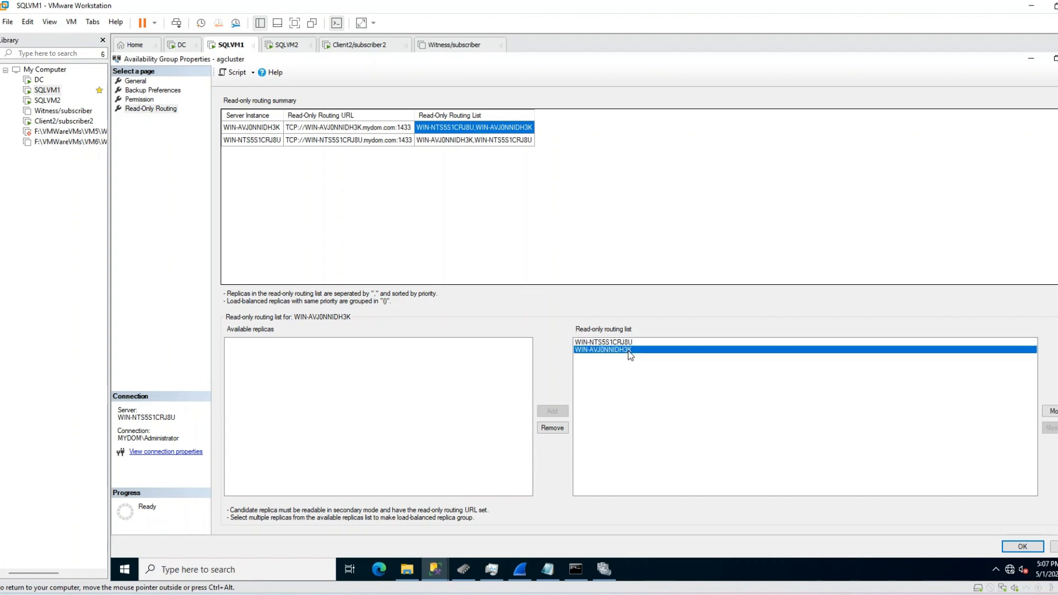
left_click(629, 343)
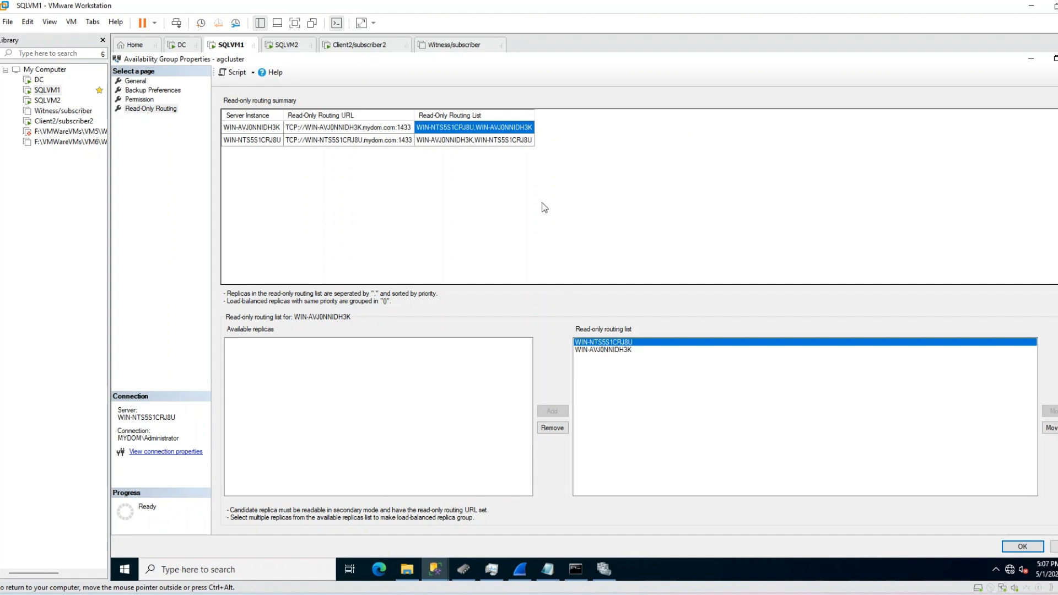
left_click(607, 350)
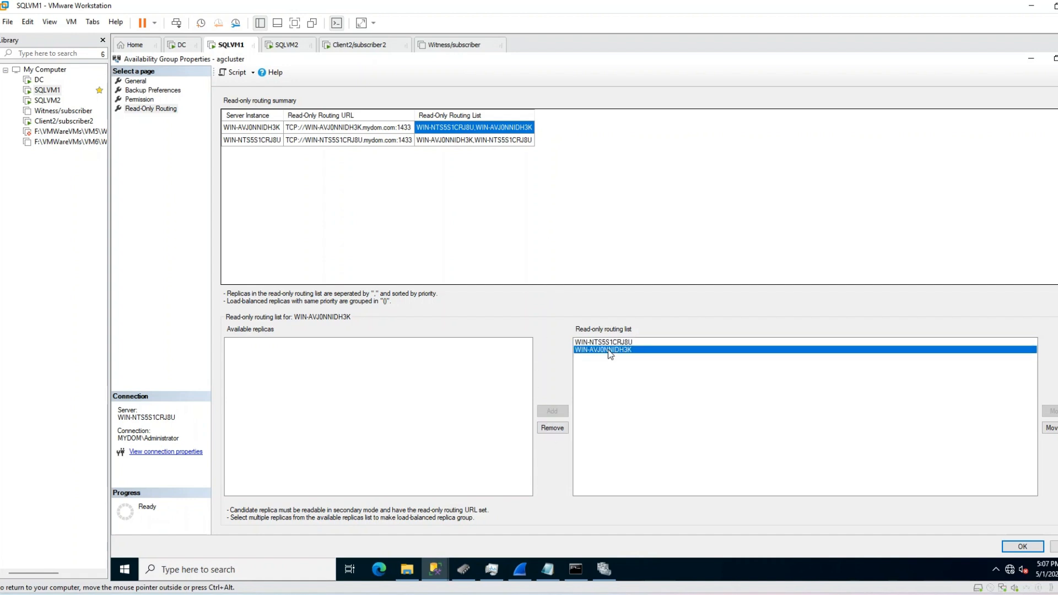
left_click(607, 343)
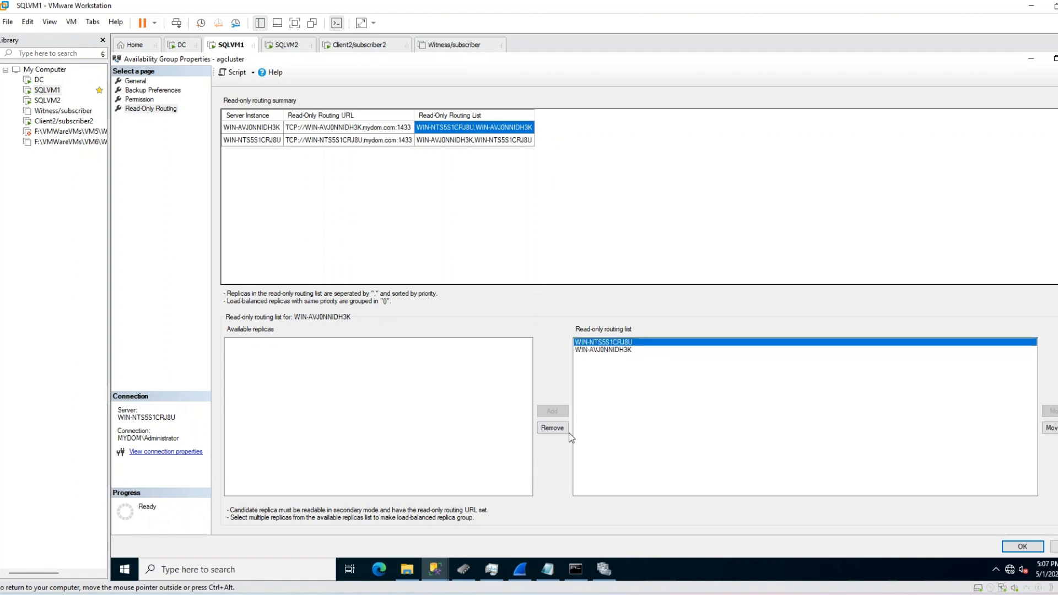
left_click(552, 428)
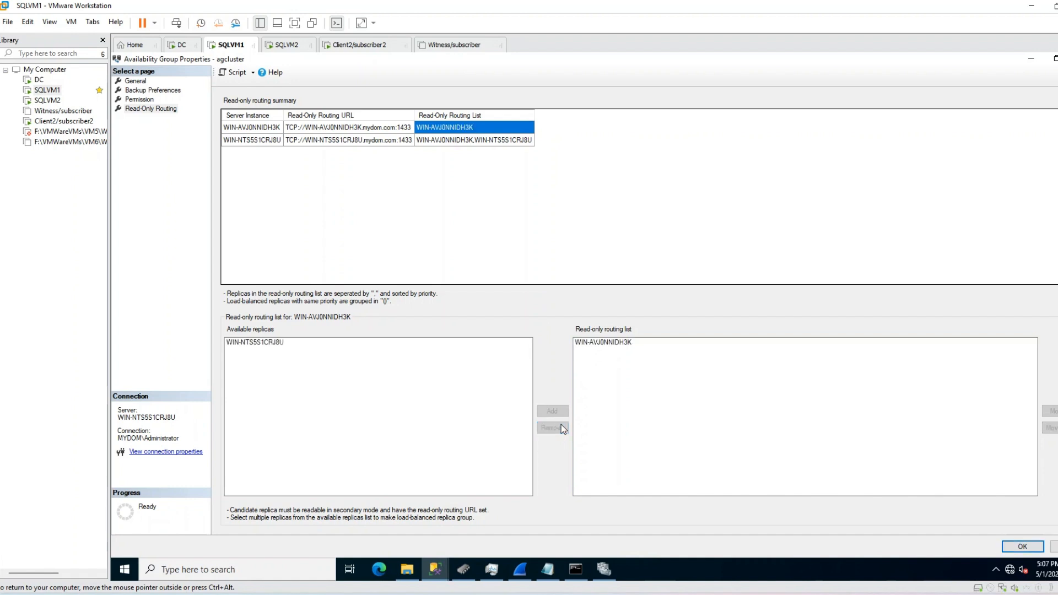
left_click(591, 342)
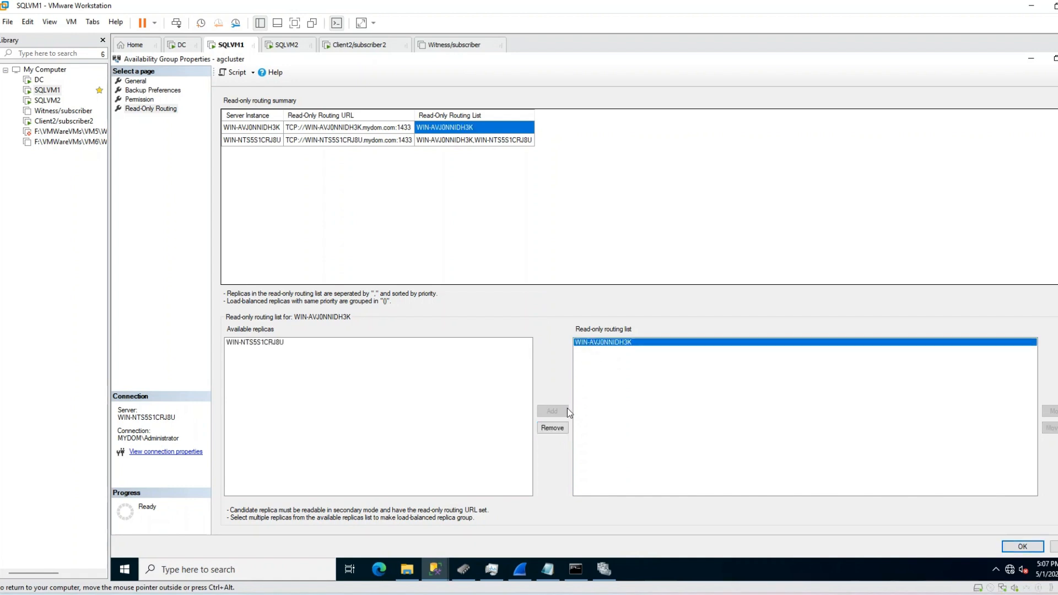
left_click(557, 428)
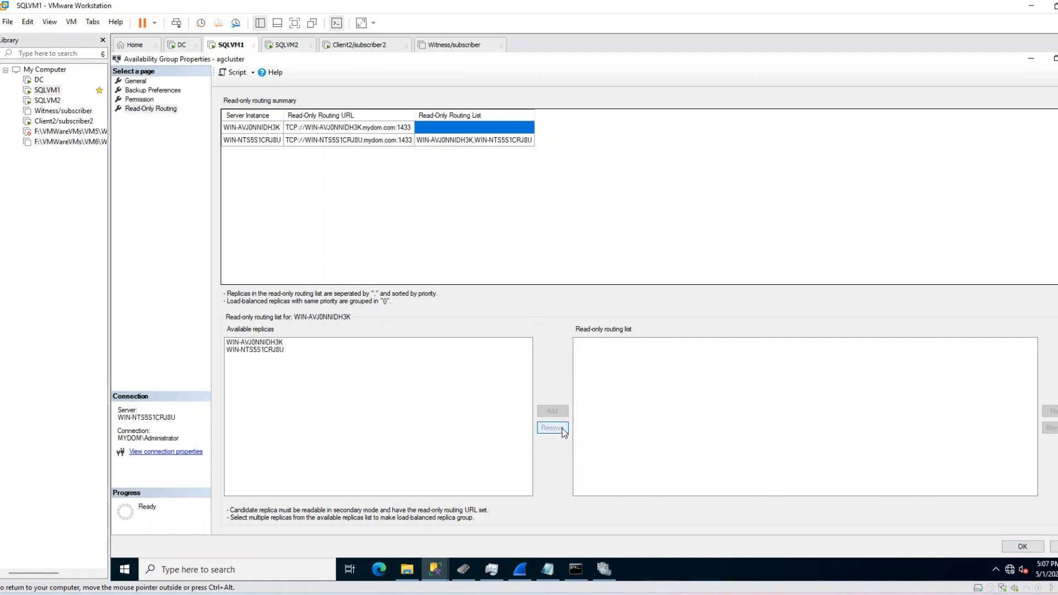
Step: Add the grouped entry (WIN-AVJ0NNIDH3K,WIN-NTS5S1CRJ8U) to WIN-AVJ0NNIDH3K's routing list
left_click(274, 344)
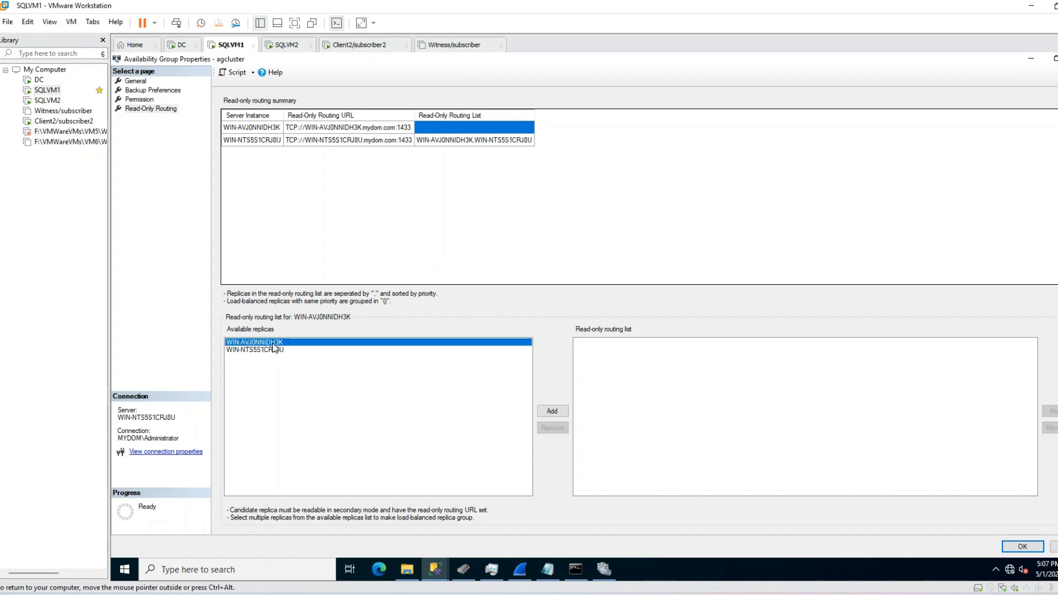
left_click(274, 349, "ctrl")
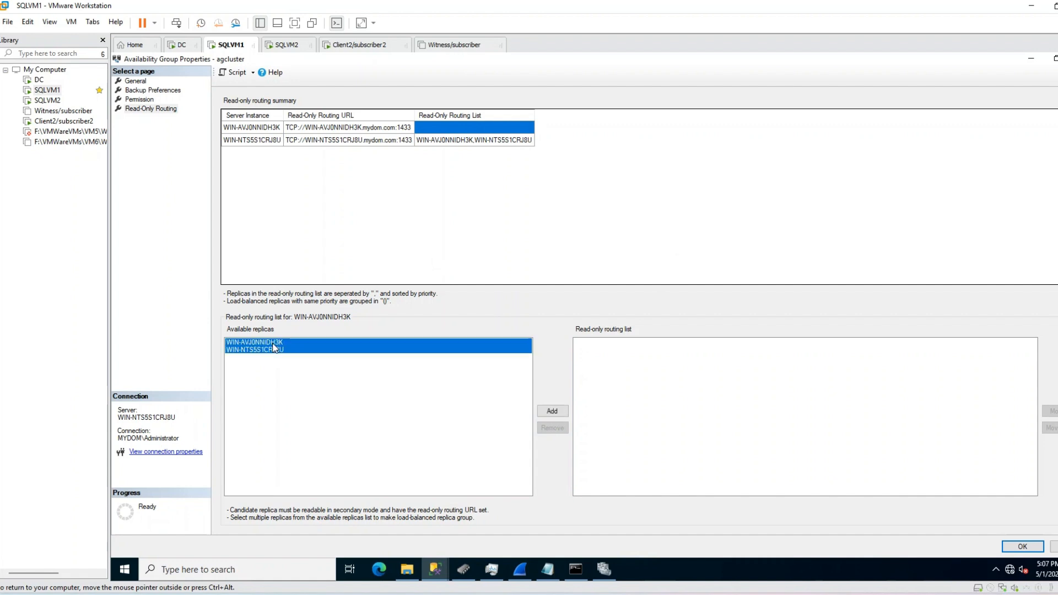
left_click(553, 411)
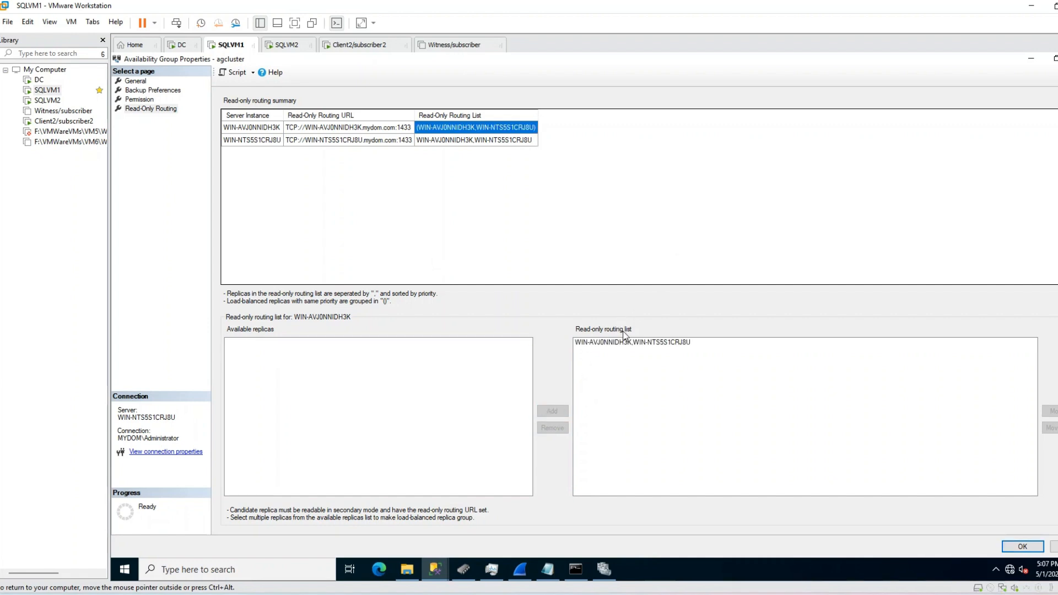
left_click(630, 344)
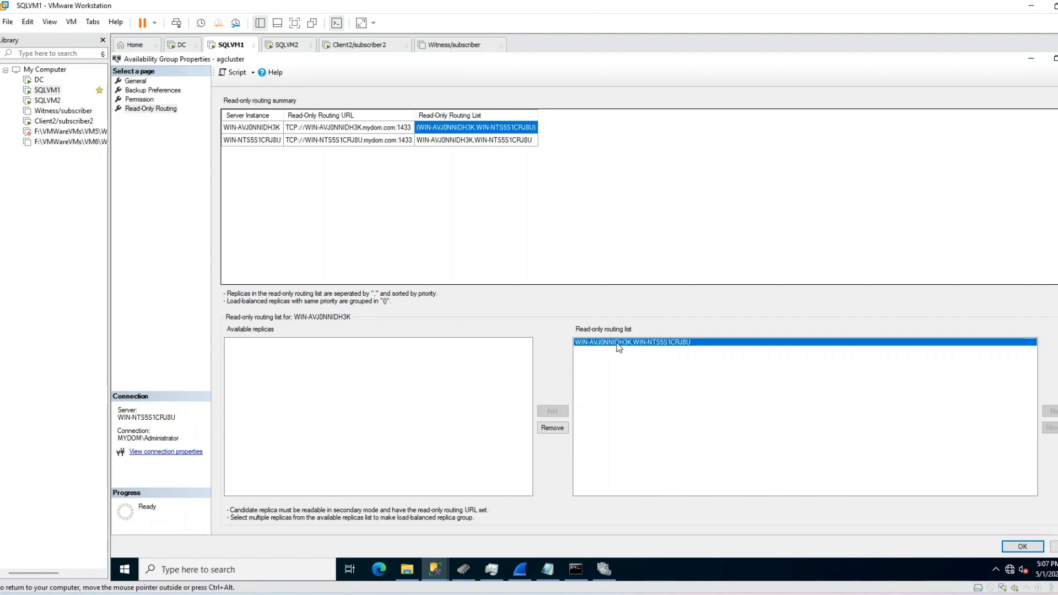
left_click(272, 128)
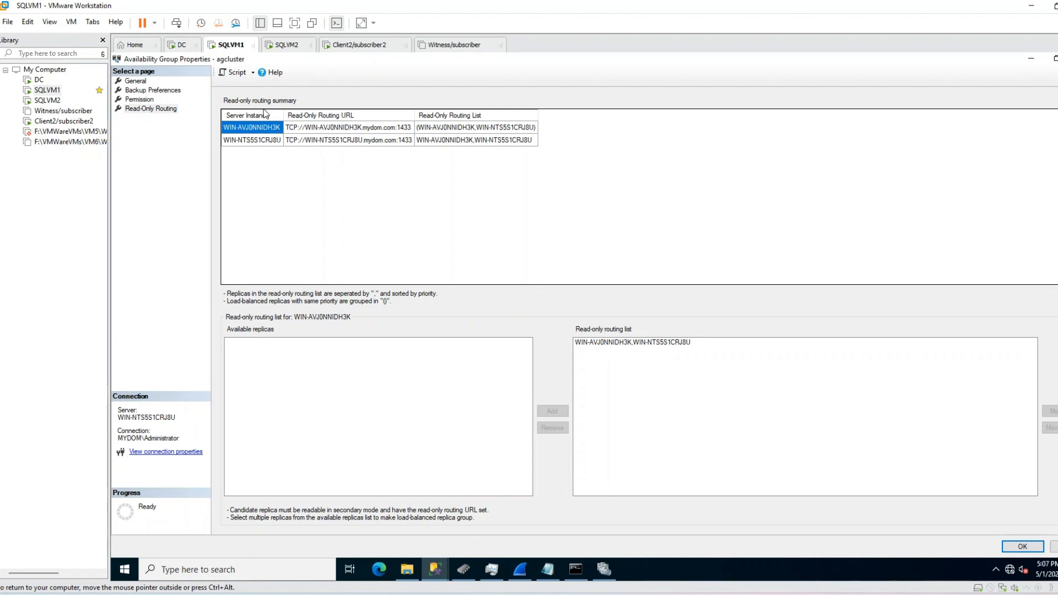
left_click(476, 130)
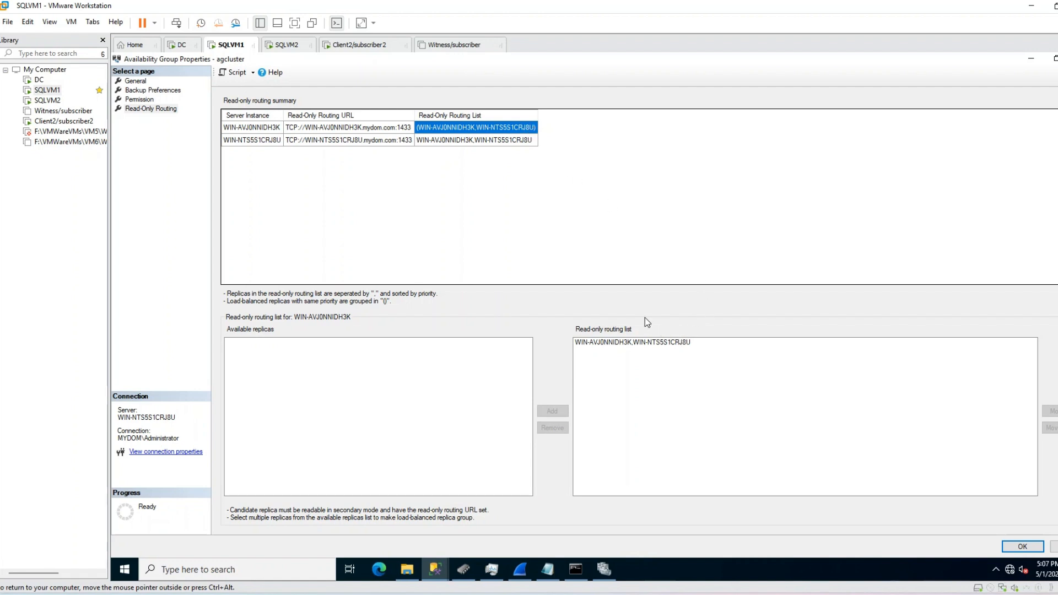
left_click(270, 139)
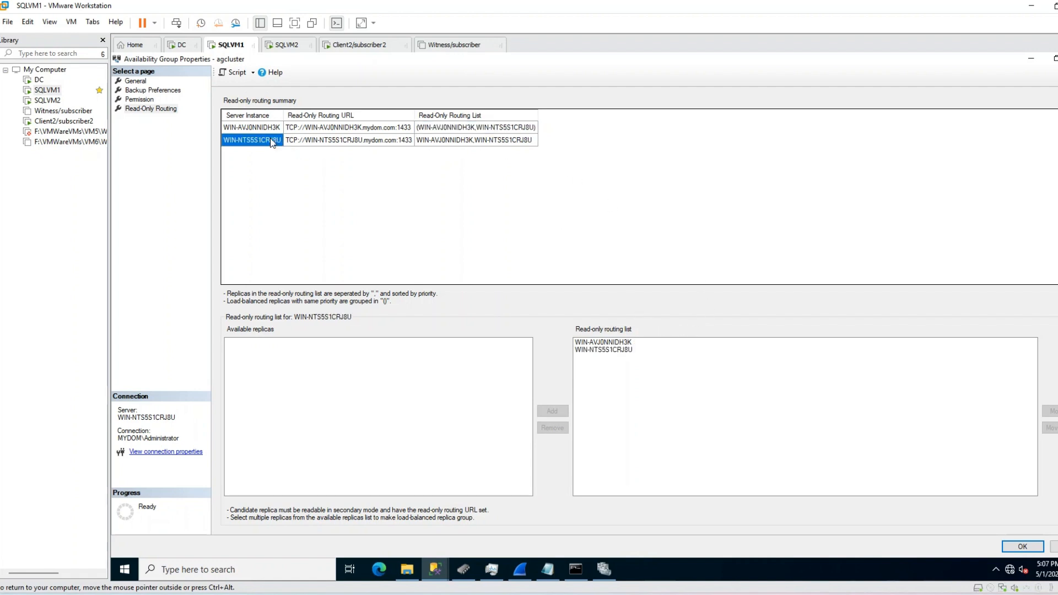
left_click(440, 141)
left_click(629, 343)
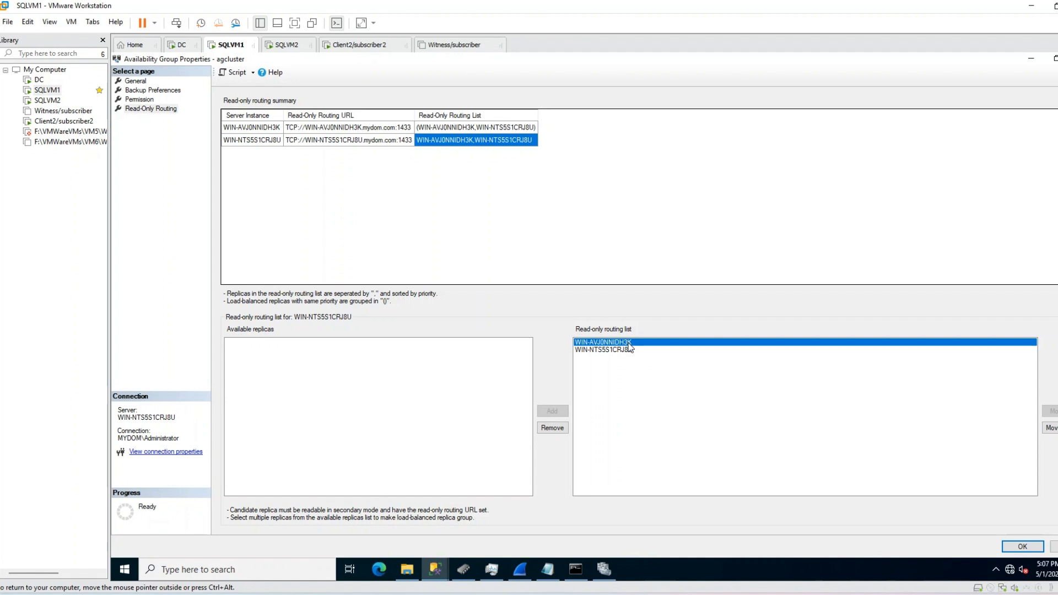
left_click(630, 350)
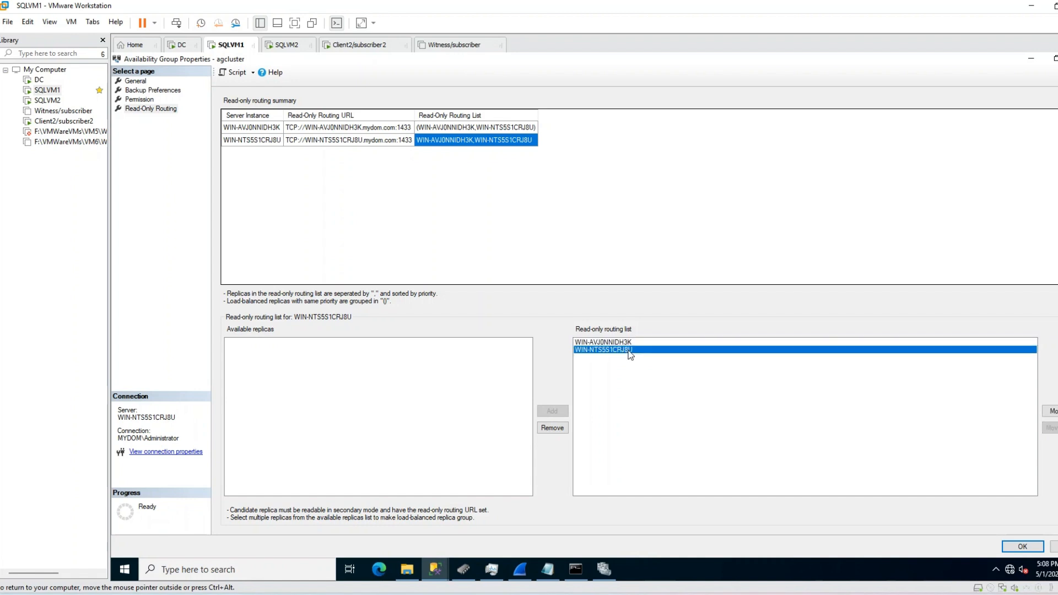
left_click(469, 128)
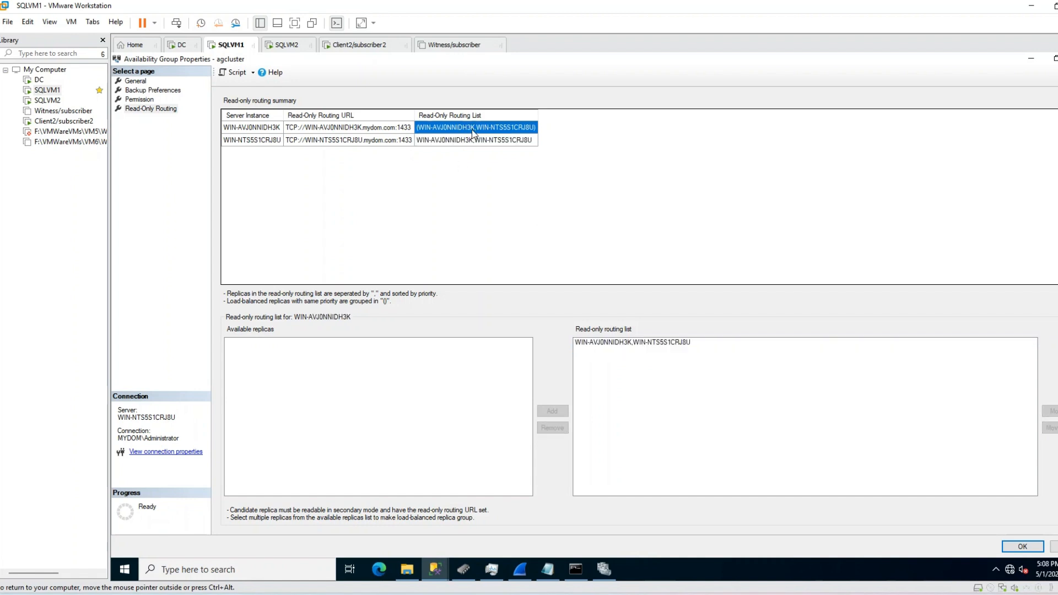
left_click(480, 140)
left_click(486, 128)
left_click(487, 140)
left_click(490, 128)
left_click(494, 140)
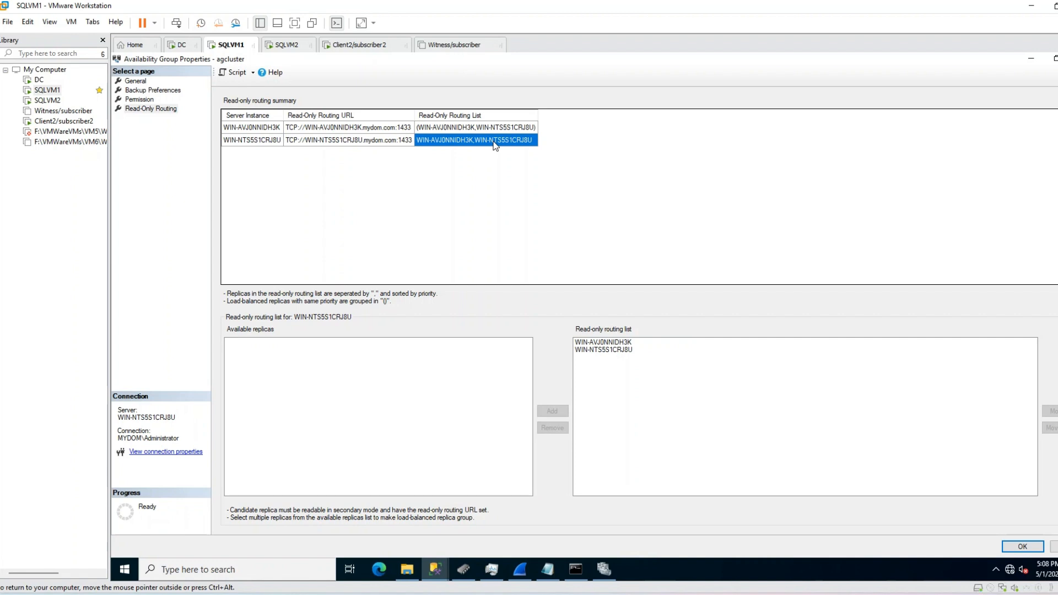
left_click(494, 127)
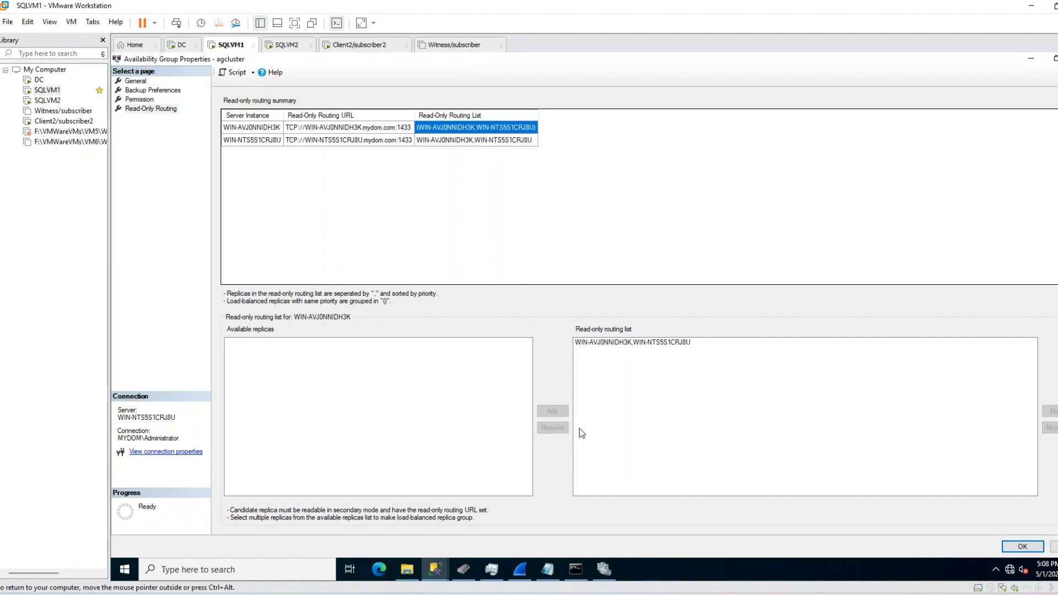
left_click(593, 343)
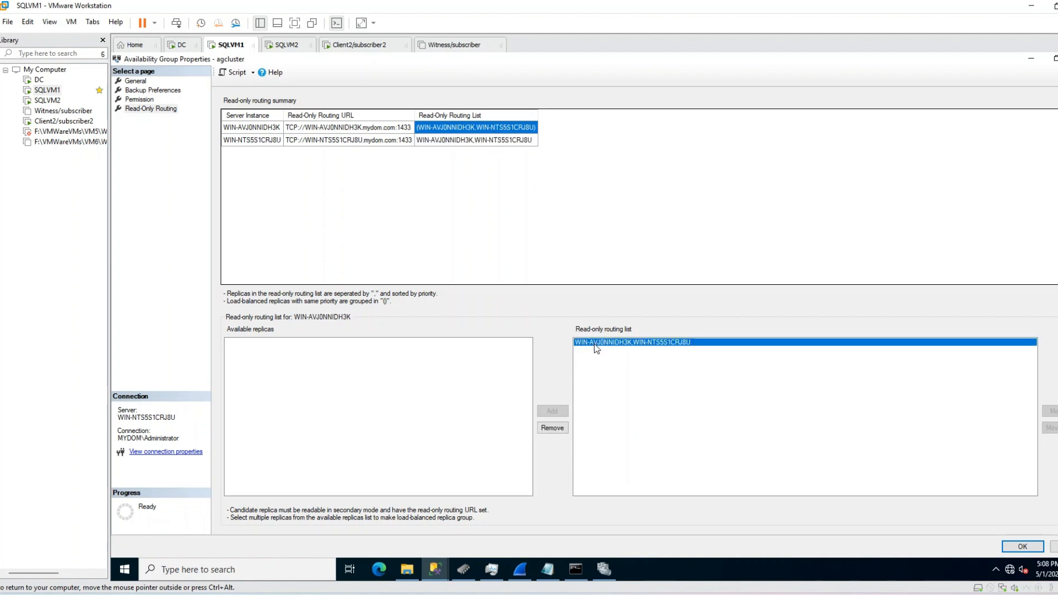
Step: Replace the grouped entry with WIN-NTS5S1CRJ8U followed by WIN-AVJ0NNIDH3K in the routing list
left_click(564, 428)
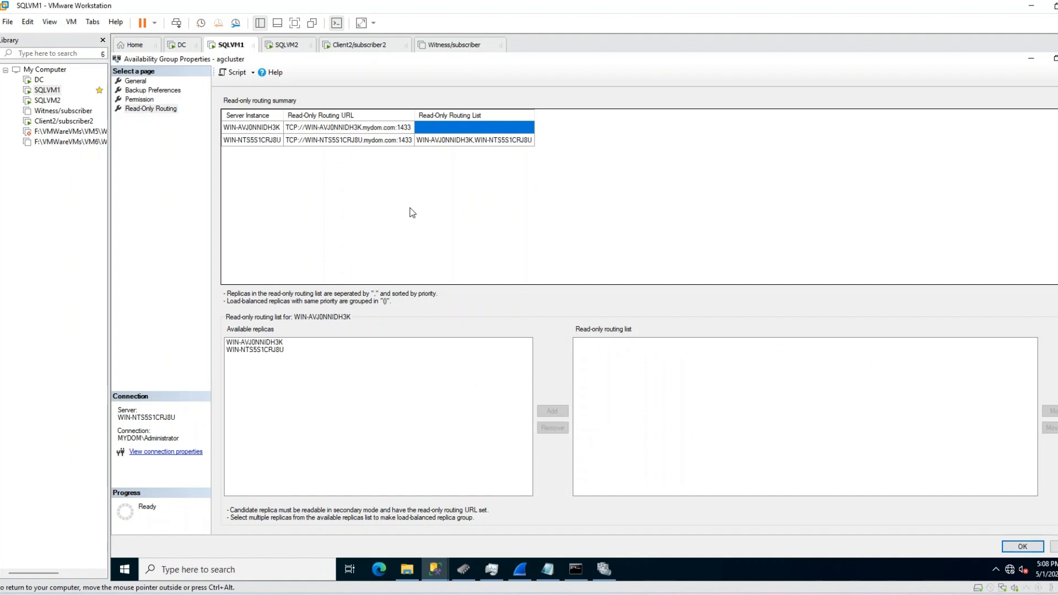
left_click(263, 351)
left_click(551, 411)
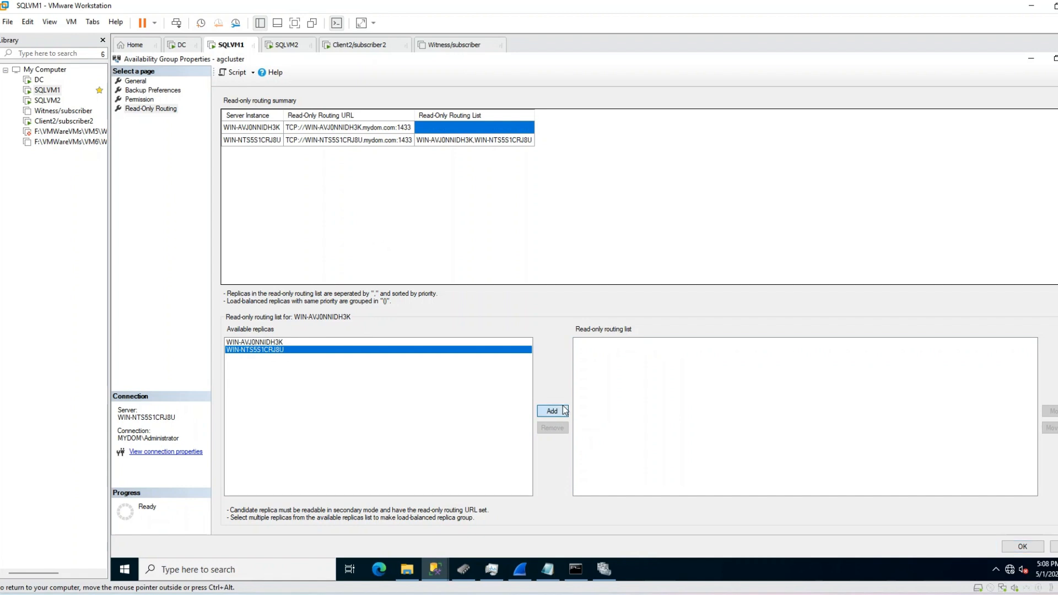
left_click(243, 343)
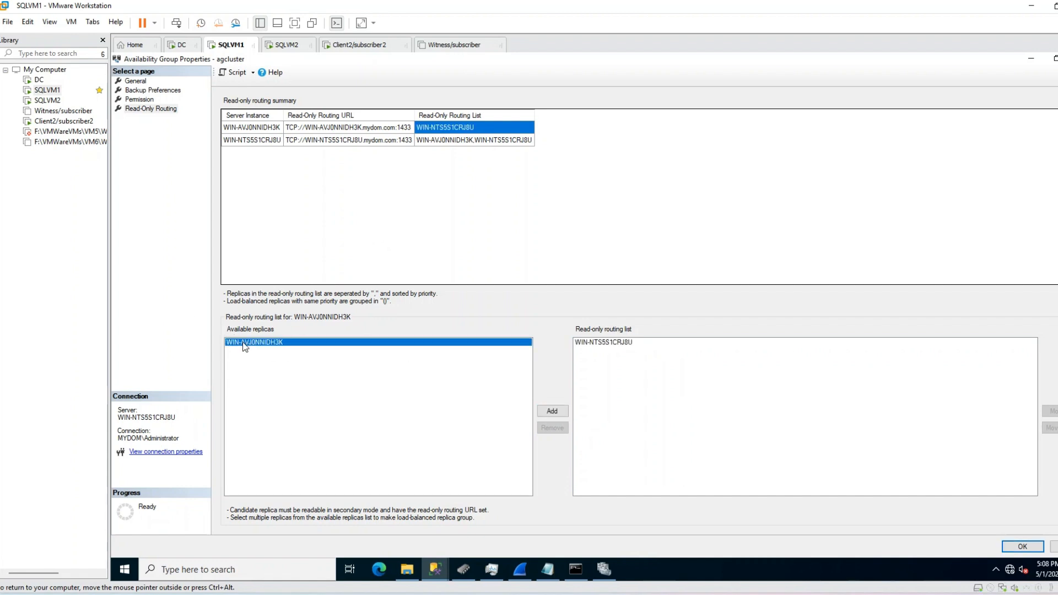
left_click(552, 411)
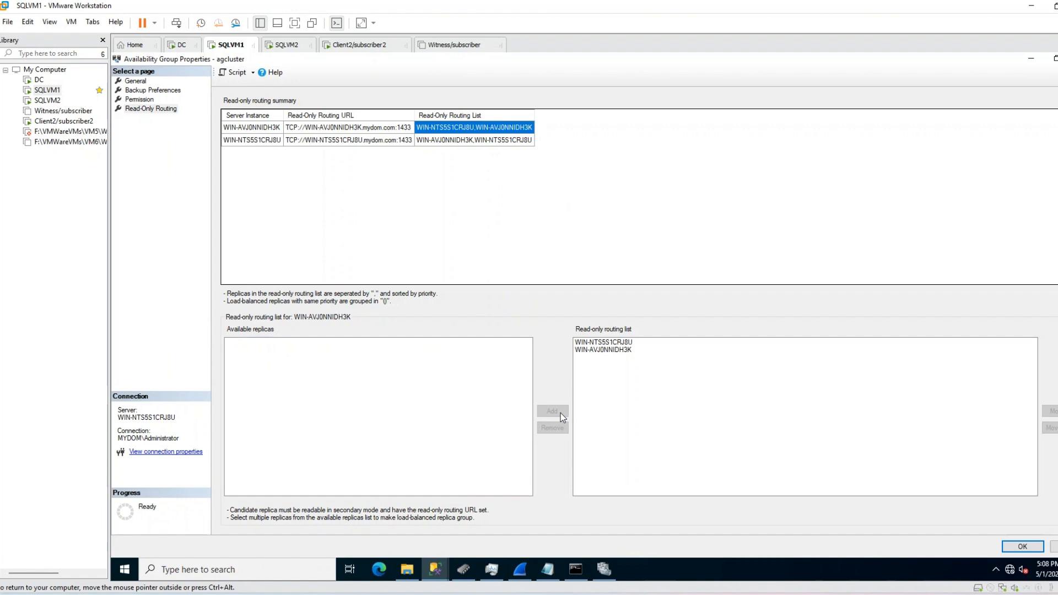
left_click(628, 350)
Step: Compare both replicas' routing lists in the summary grid and save the properties with OK
left_click(488, 142)
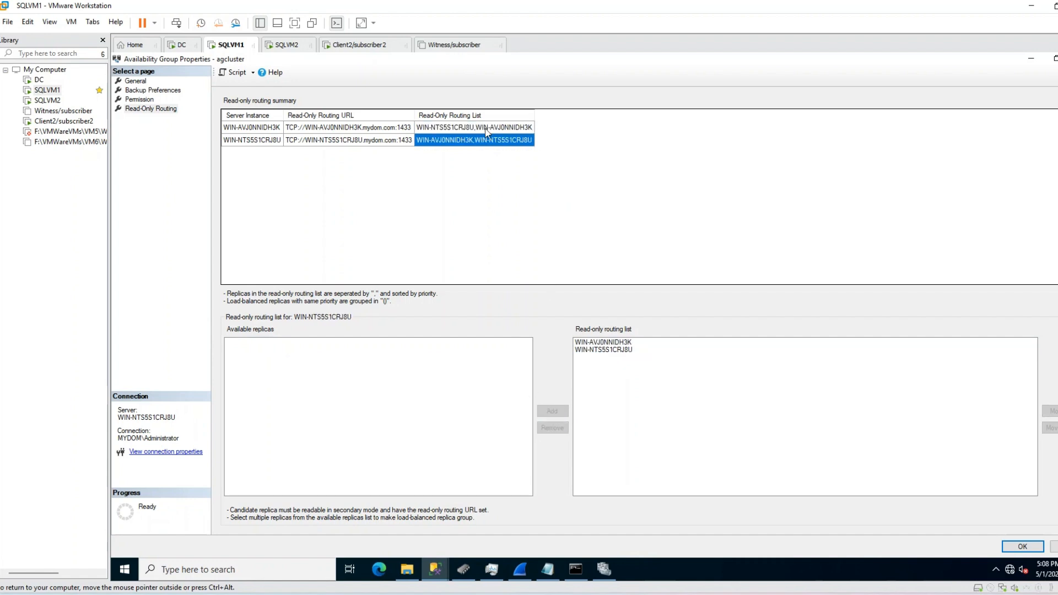
left_click(488, 130)
left_click(491, 143)
left_click(491, 130)
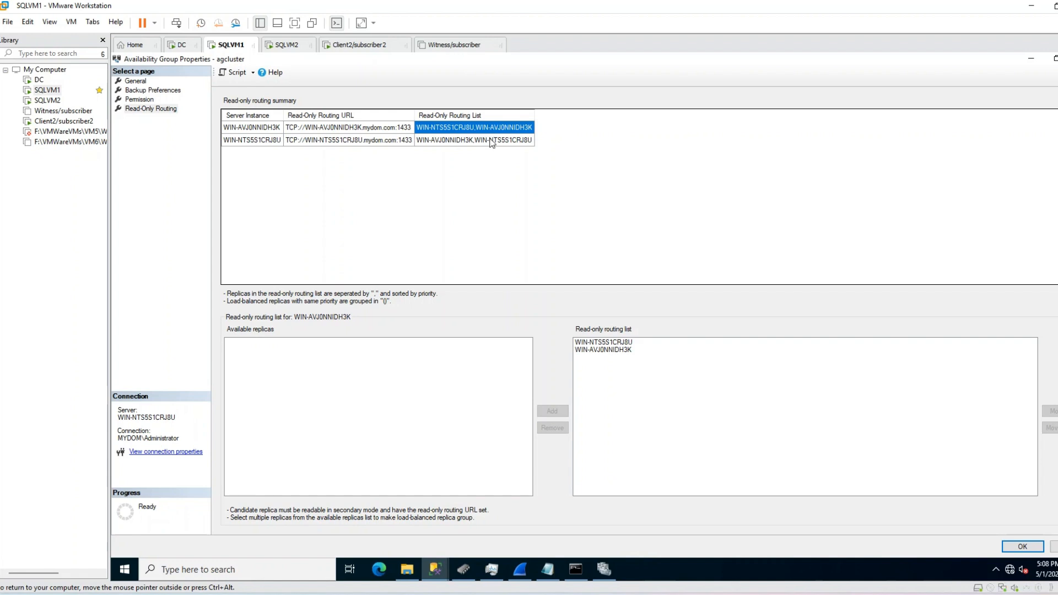
left_click(491, 142)
left_click(492, 130)
left_click(1023, 546)
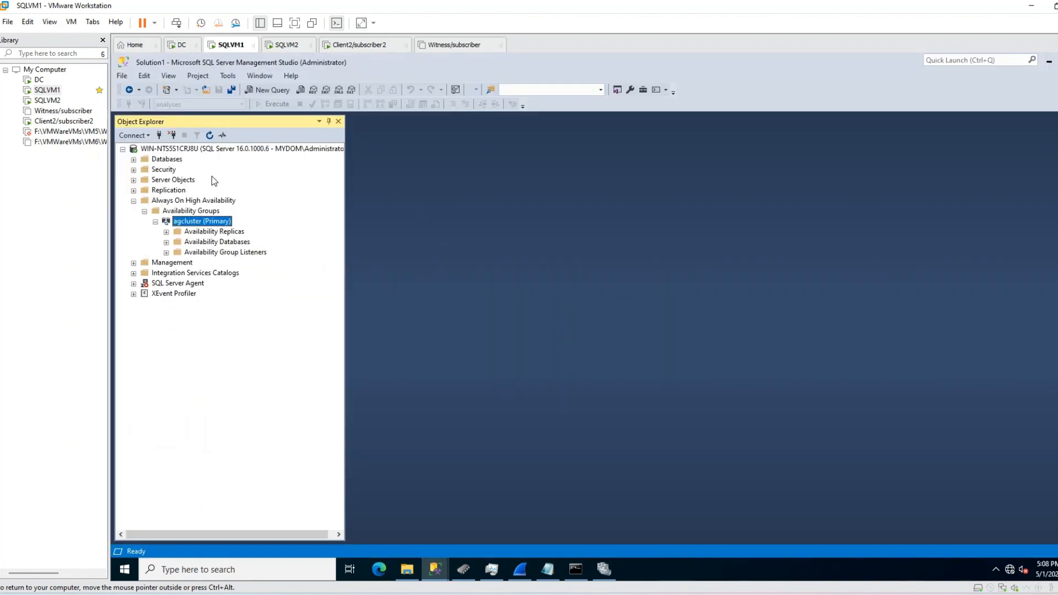
Step: Expand agcluster's listeners and replicas to show aglsnr, primary WIN-NTS5S1CRJ8U and secondary WIN-AVJ0NNIDH3K
double_click(205, 252)
left_click(205, 263)
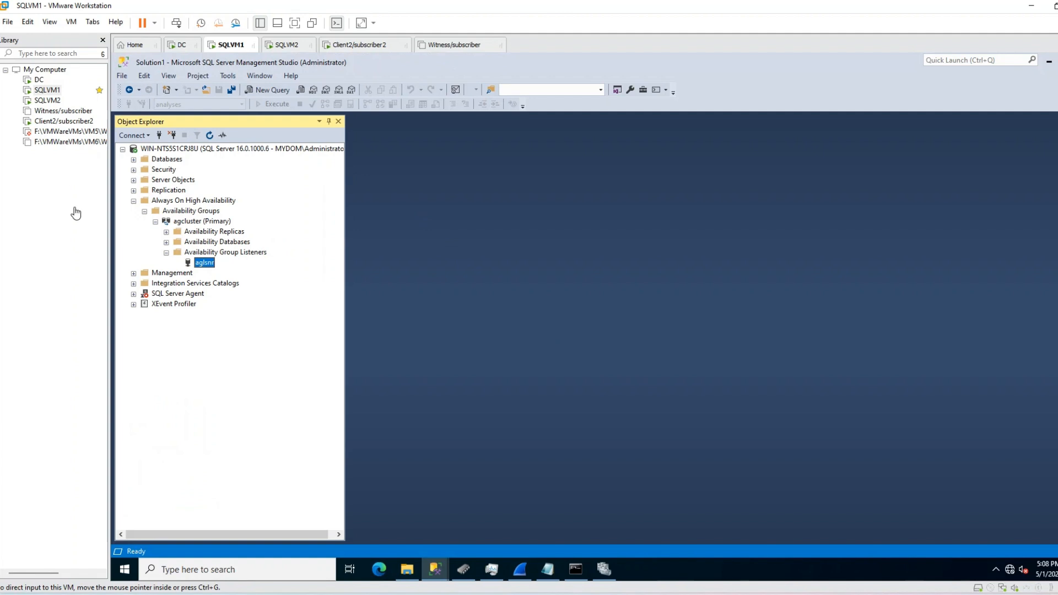
double_click(206, 232)
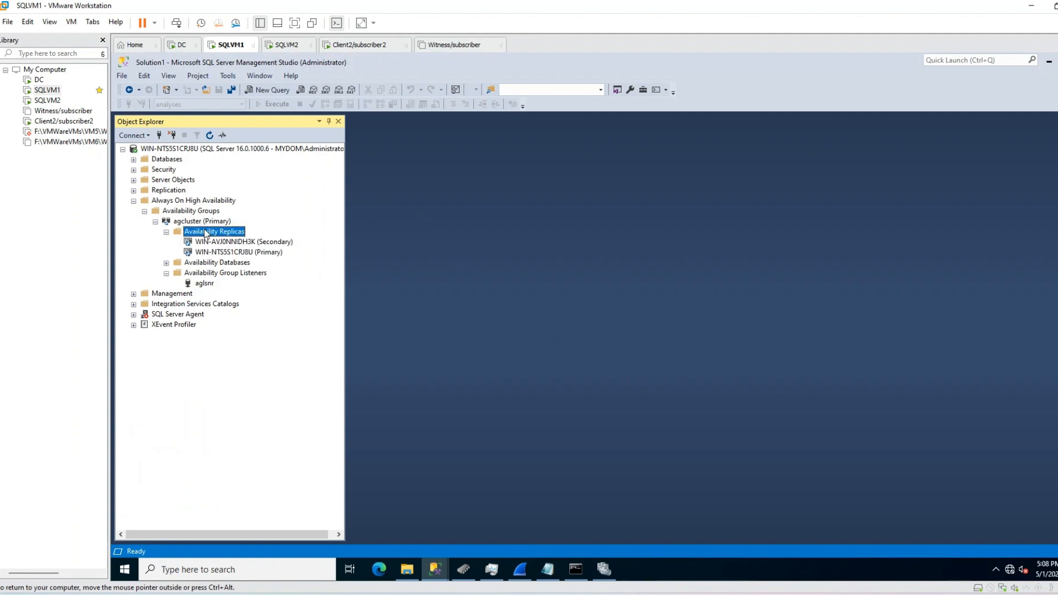
left_click(256, 254)
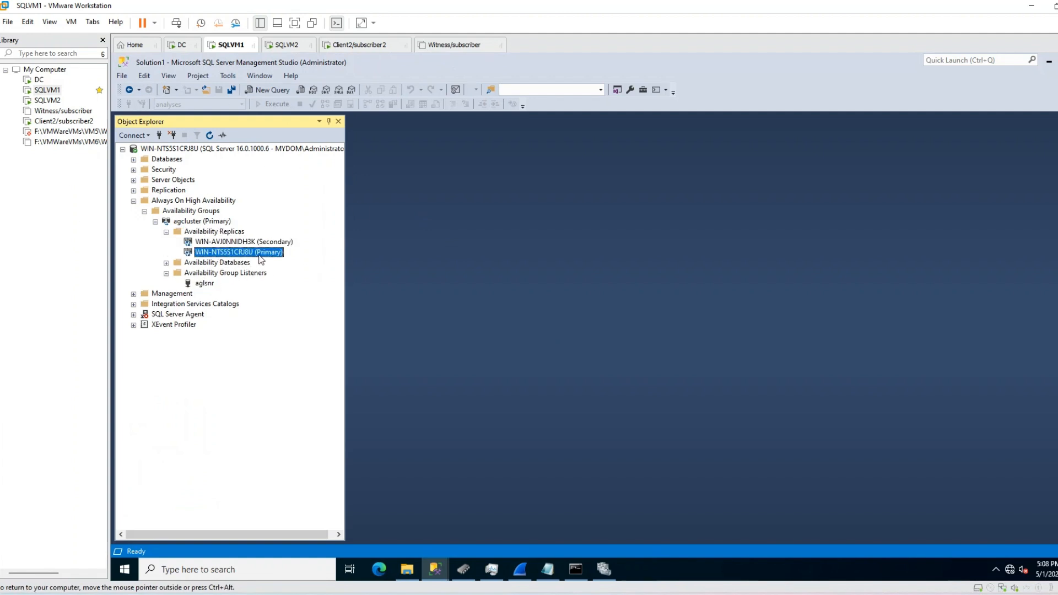
left_click(251, 243)
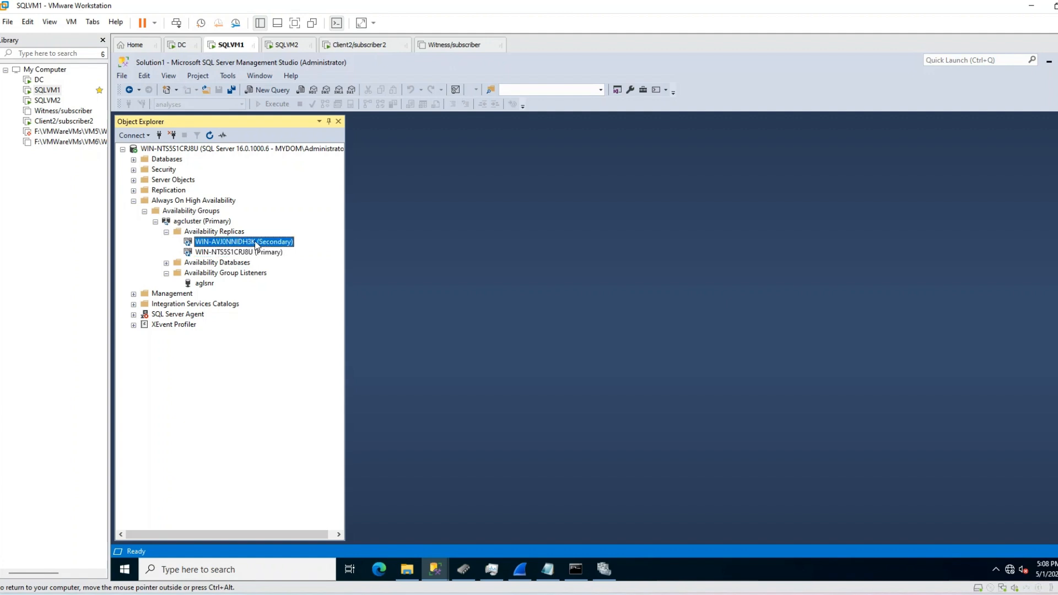
left_click(256, 253)
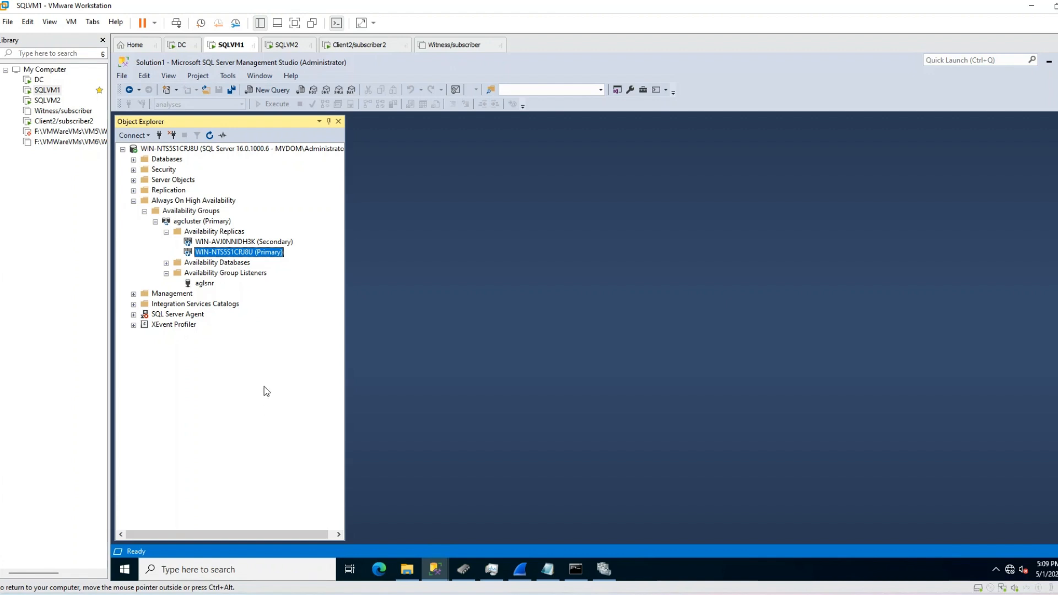
Step: On Client2, disconnect Management Studio from aglsnr, minimize it, and restore Command Prompt
left_click(361, 45)
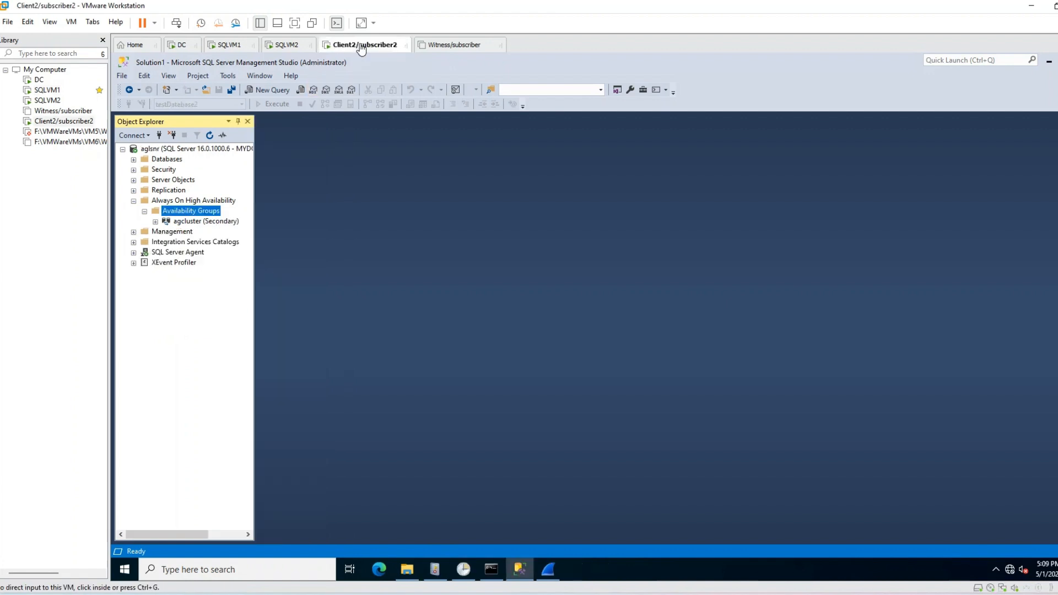
left_click(173, 136)
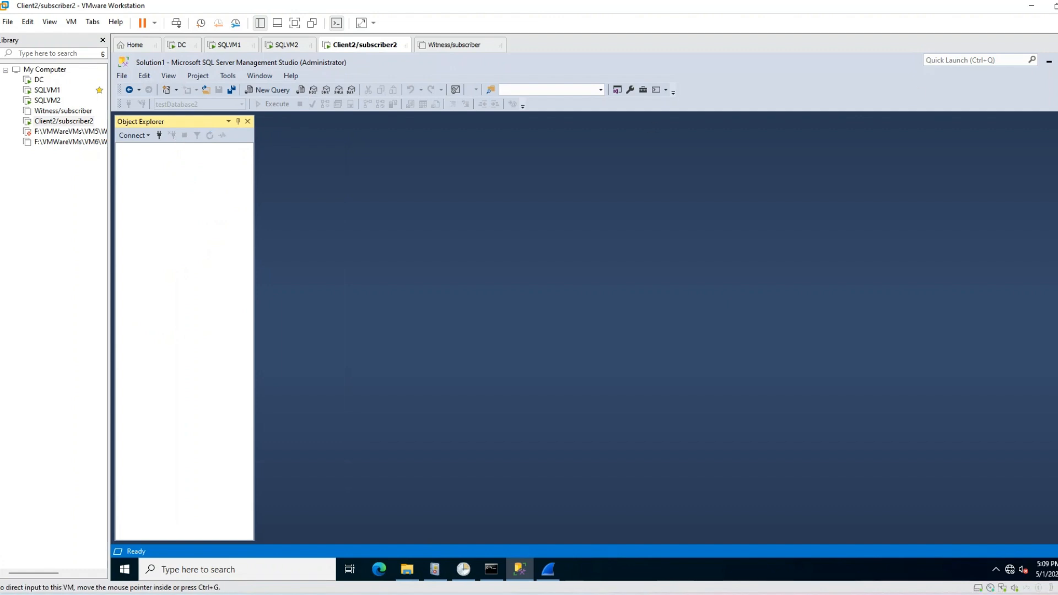
left_click(1049, 64)
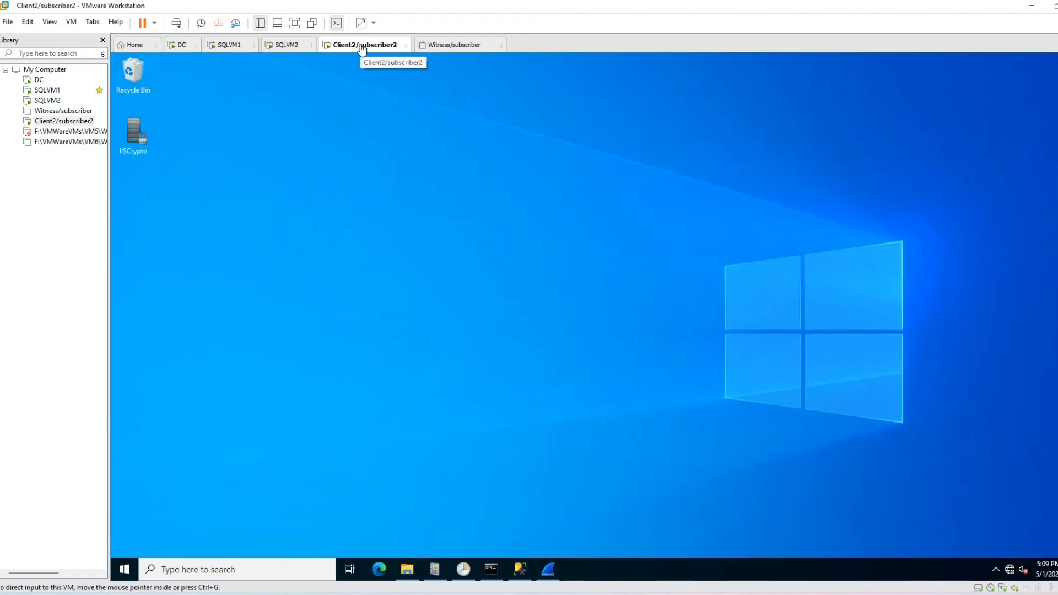
left_click(219, 47)
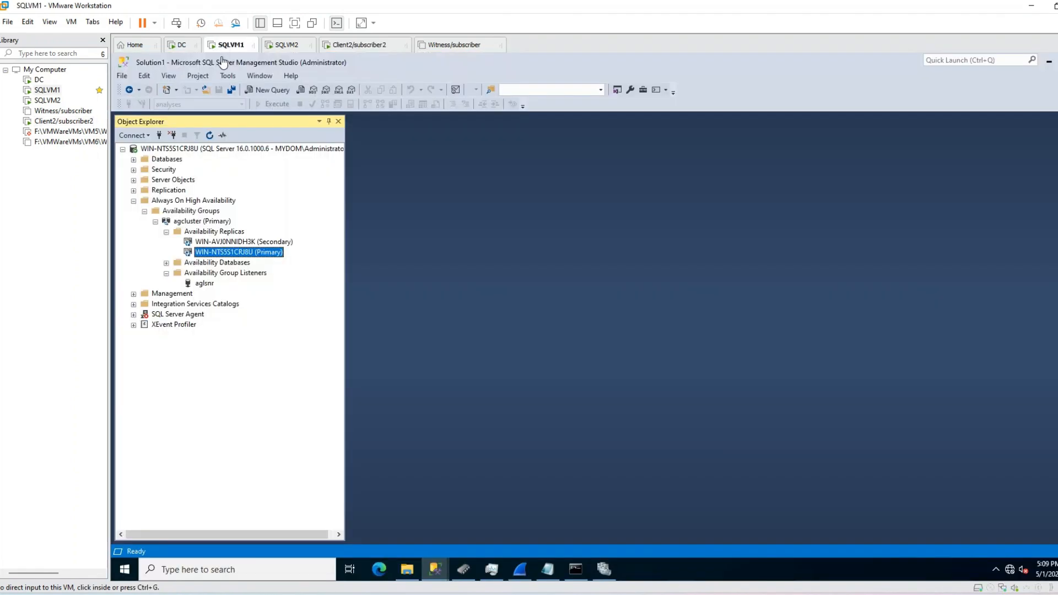
left_click(210, 284)
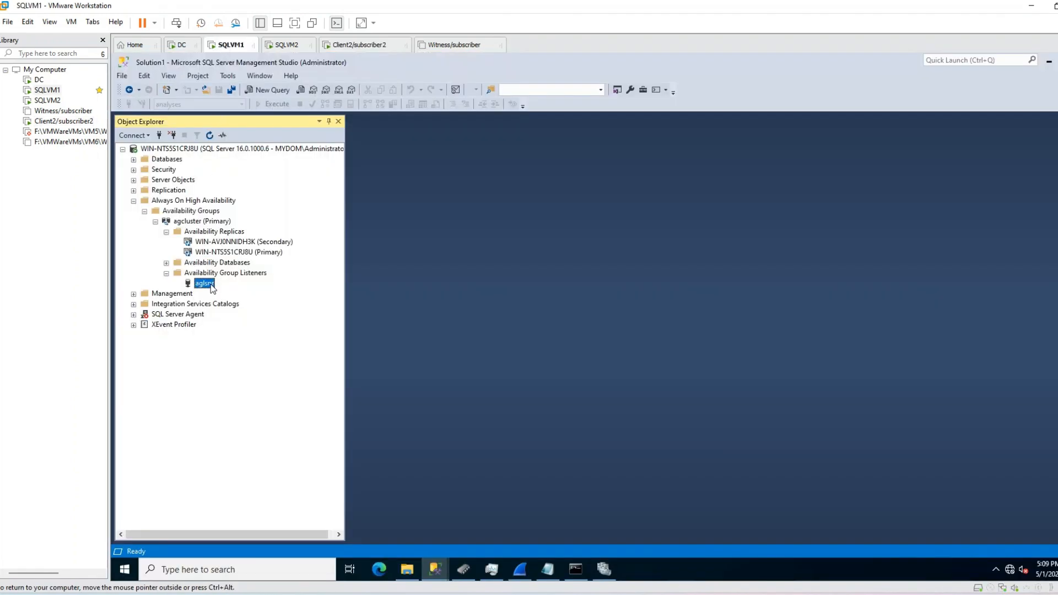
left_click(356, 45)
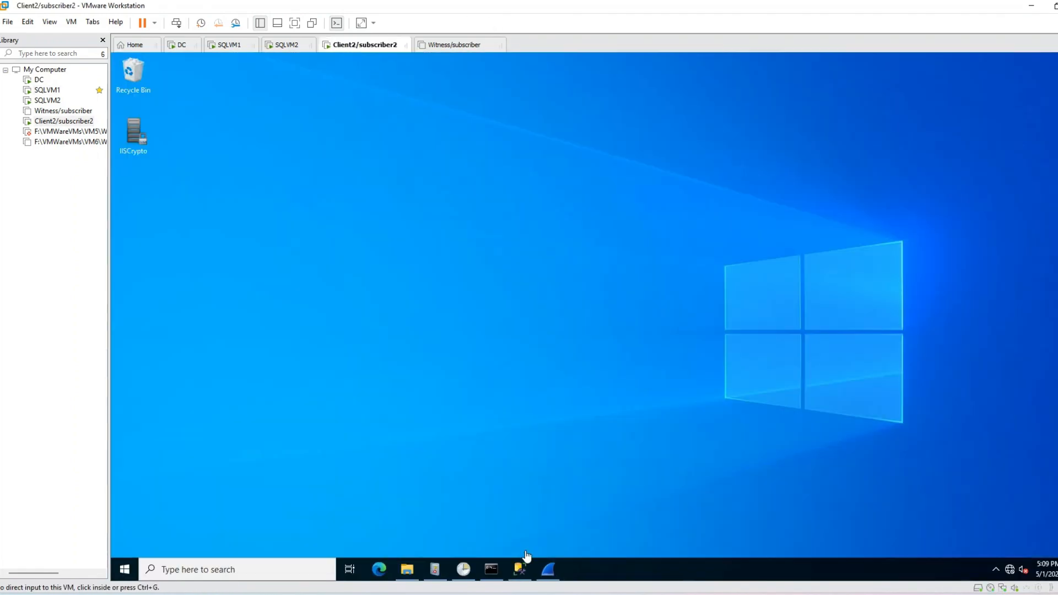
left_click(498, 567)
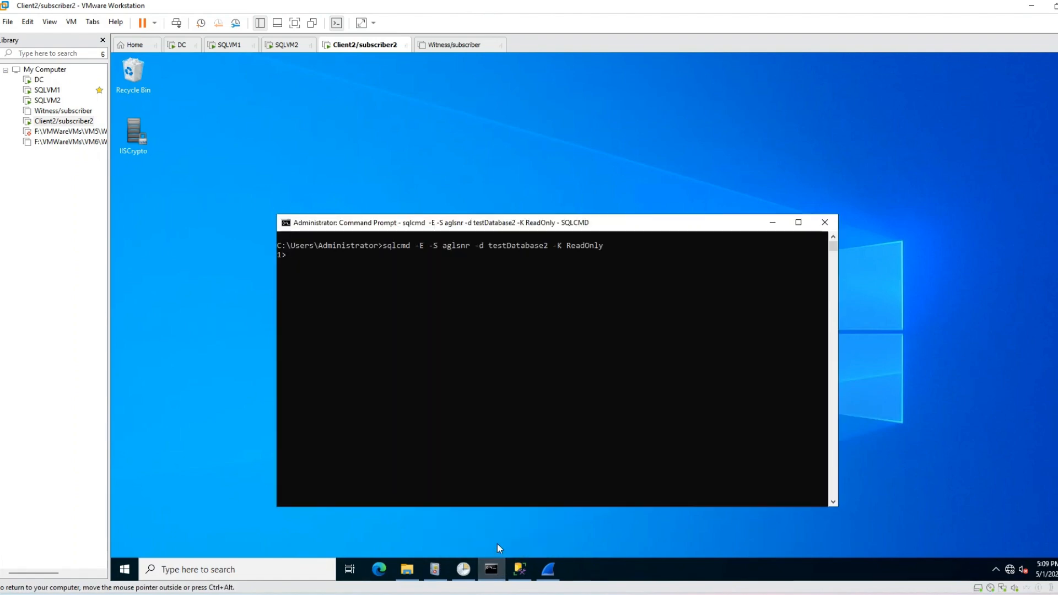
Step: Exit the old sqlcmd session, clear the window, and enter 'sqlcmd -E -S aglsnr -d testDatabase2 -K ReadOnly'
type("exit")
key("Return")
type("cls")
key("Return")
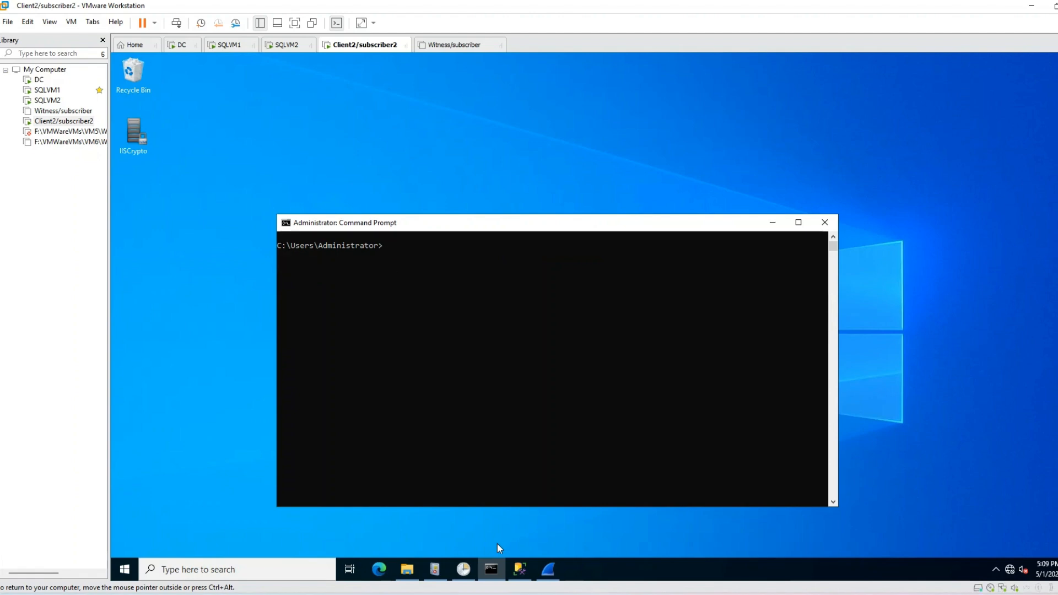
type("sqlcmd -E -S aglsnr -d testDatabase2 -K ReadOnly")
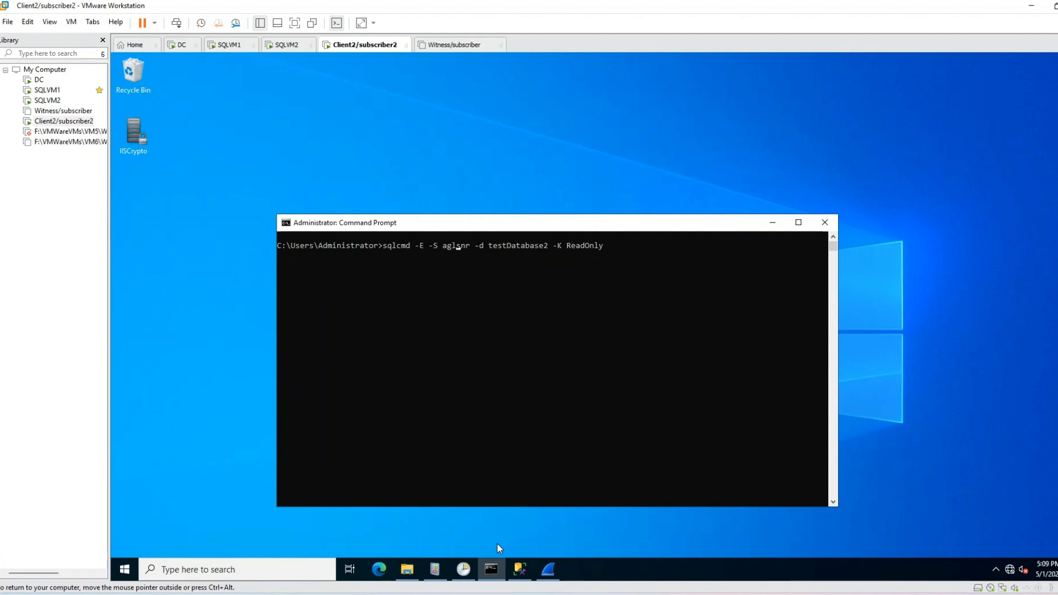
key("Left")
key("Left")
key("Left")
key("Left")
key("Left")
key("Left")
key("Left")
key("Left")
key("Left")
key("Left")
key("Left")
key("Left")
key("Left")
key("Left")
key("Left")
key("Right")
key("Right")
key("Right")
key("Right")
key("Right")
key("Right")
key("Right")
key("Right")
key("Right")
key("Right")
key("Right")
key("Right")
key("Right")
key("Right")
left_click(229, 45)
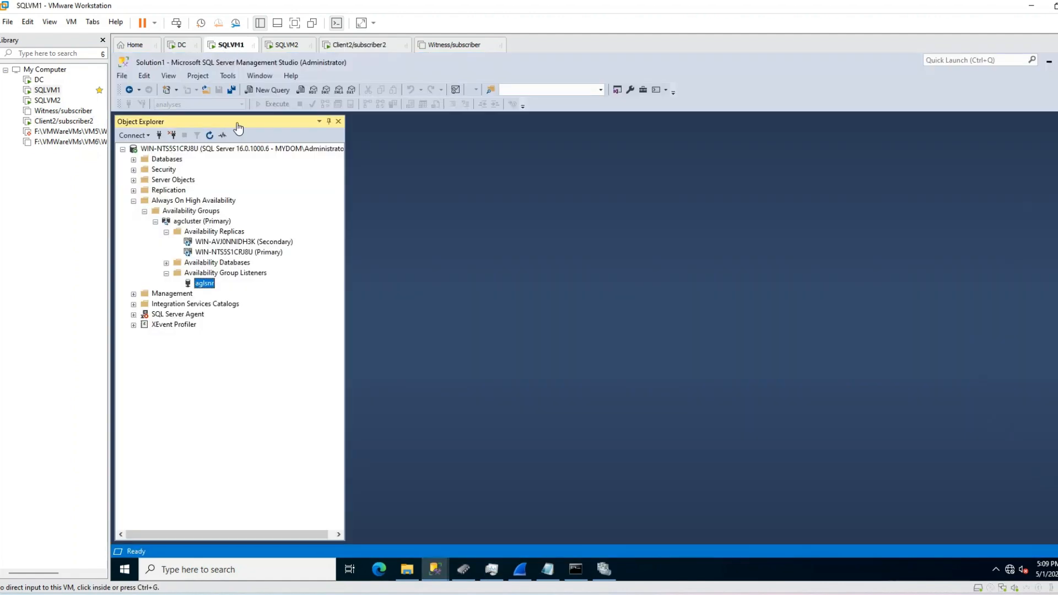
double_click(219, 264)
left_click(219, 274)
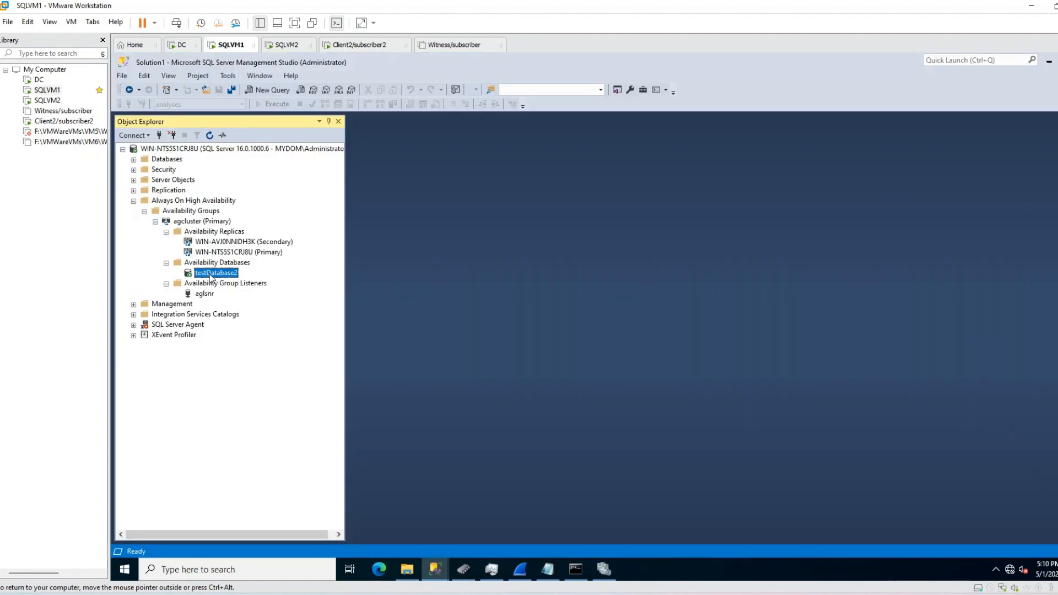
left_click(340, 46)
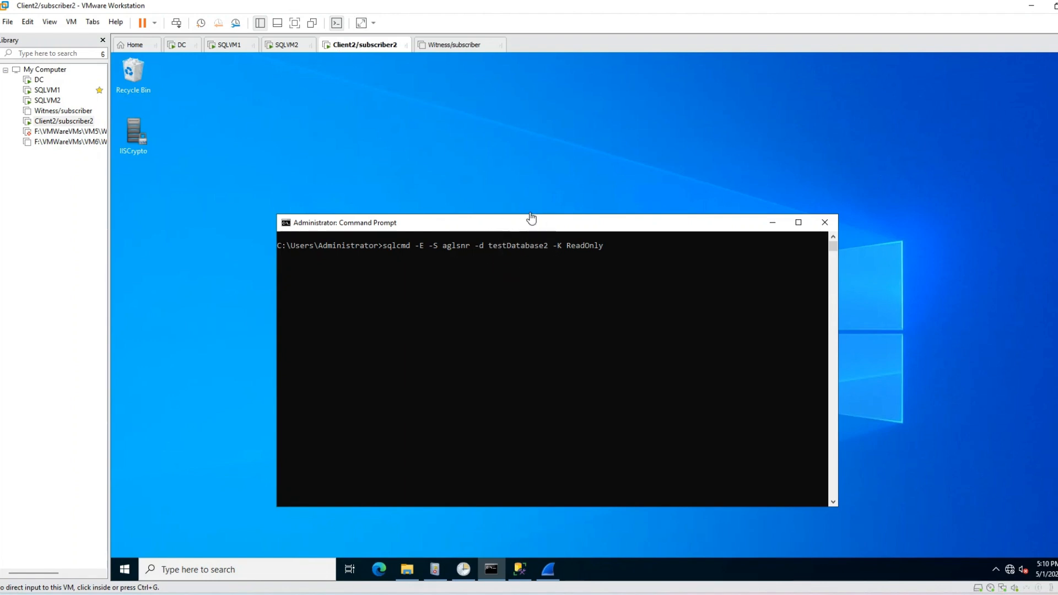
left_click(227, 48)
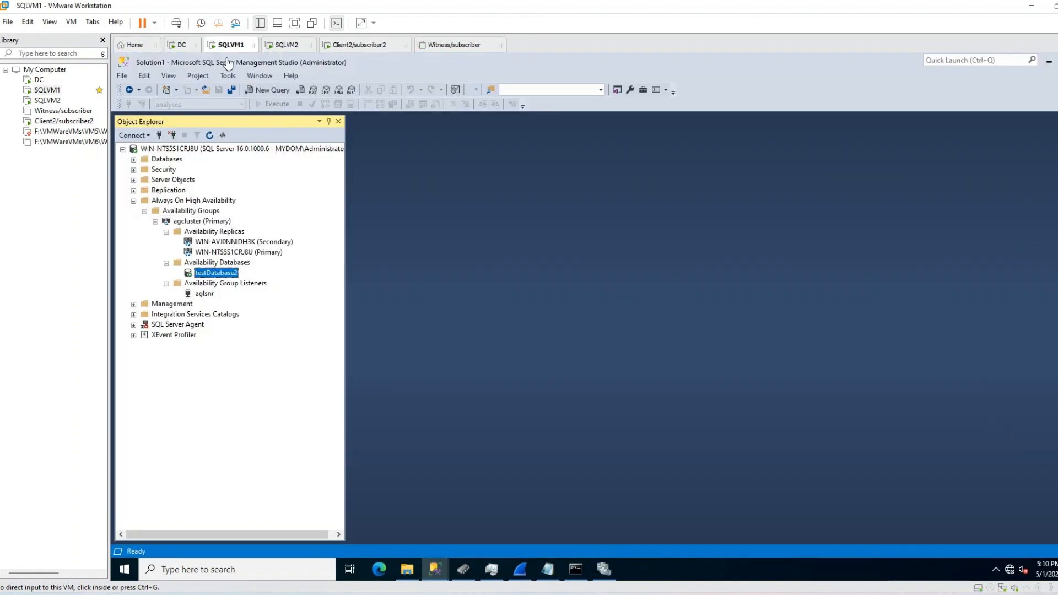
double_click(164, 160)
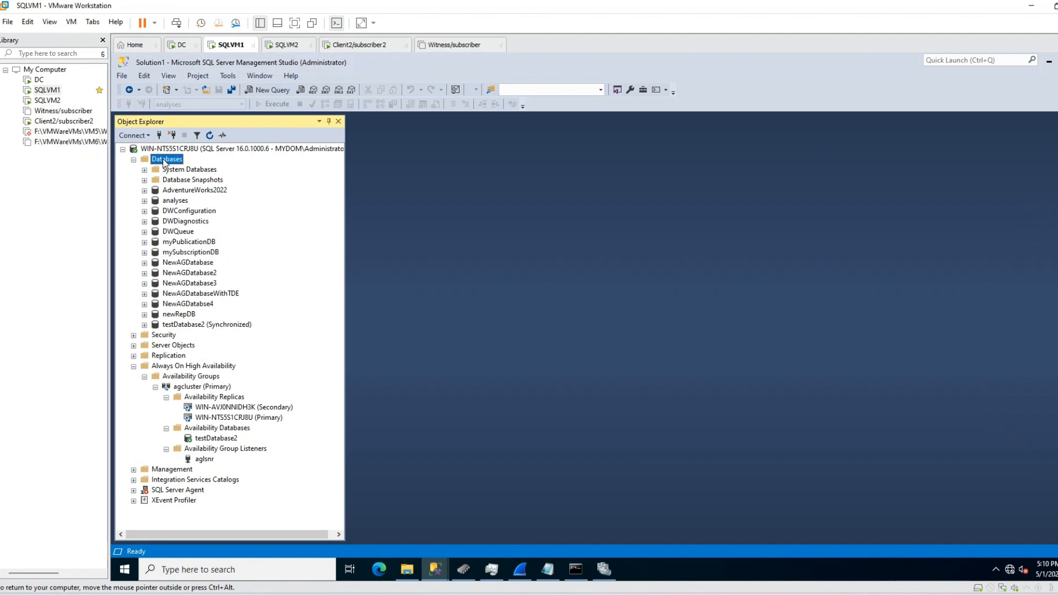
left_click(177, 191)
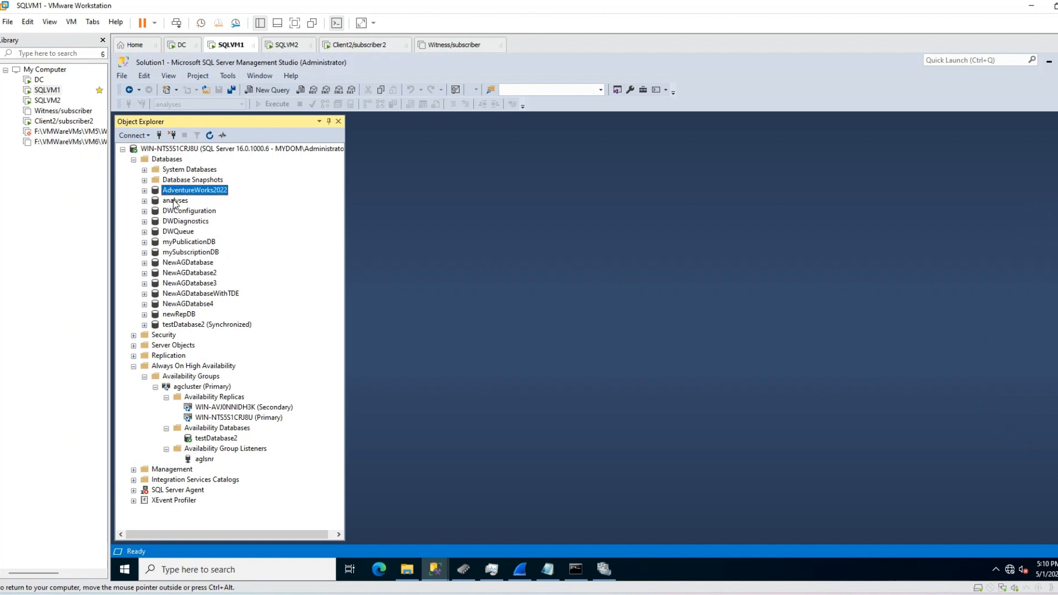
left_click(174, 202)
left_click(176, 212)
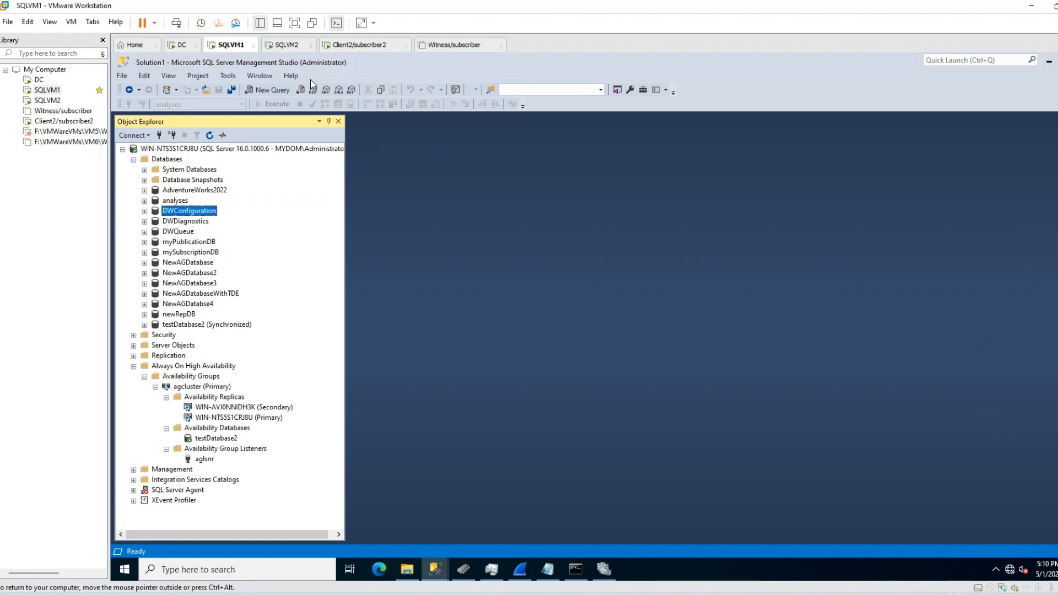
left_click(361, 45)
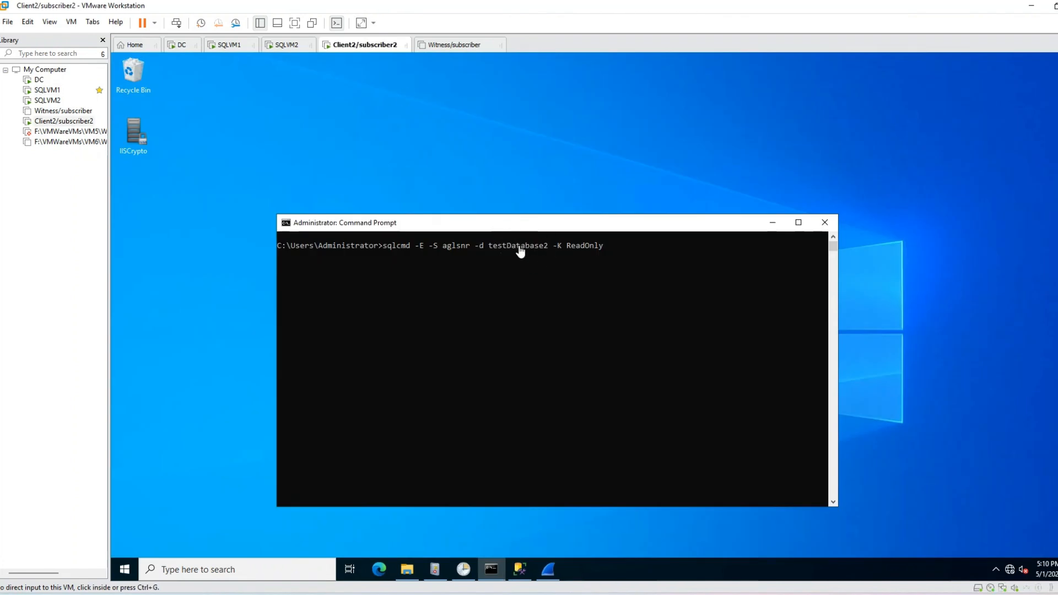
Step: Run 'sqlcmd -E -S aglsnr -d testDatabase2 -K ReadOnly' to connect with read-only intent
left_click(519, 246)
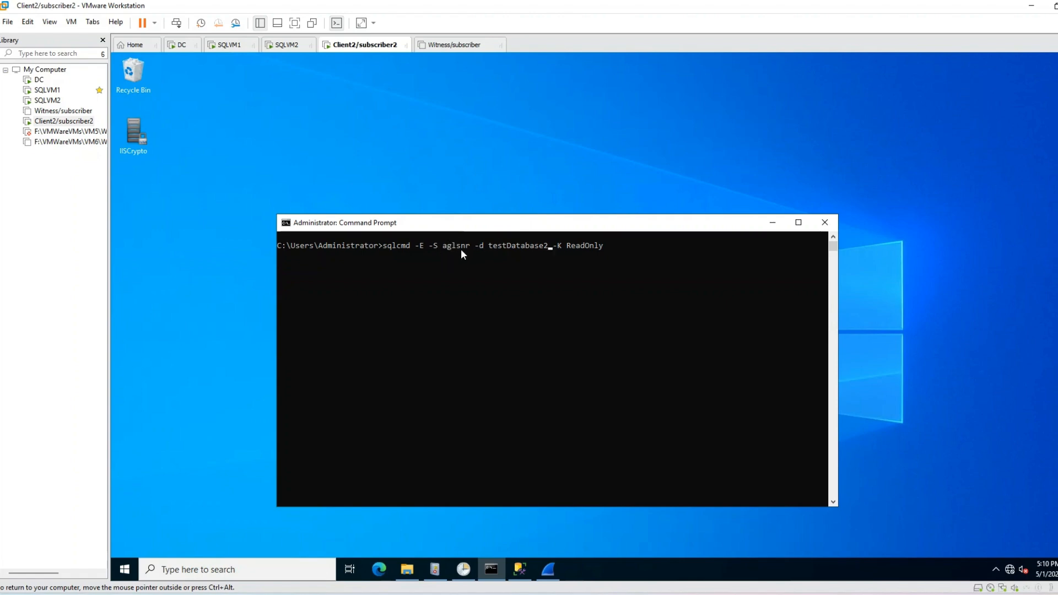
key("Right")
key("Right")
key("Right")
key("Right")
key("Return")
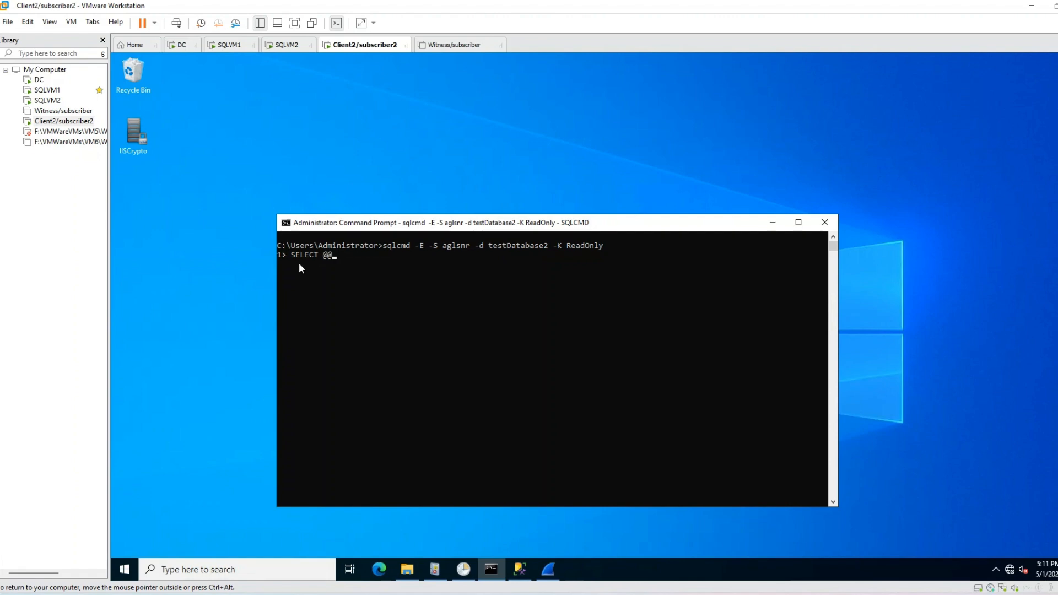
type("SERVERNAME")
key("Return")
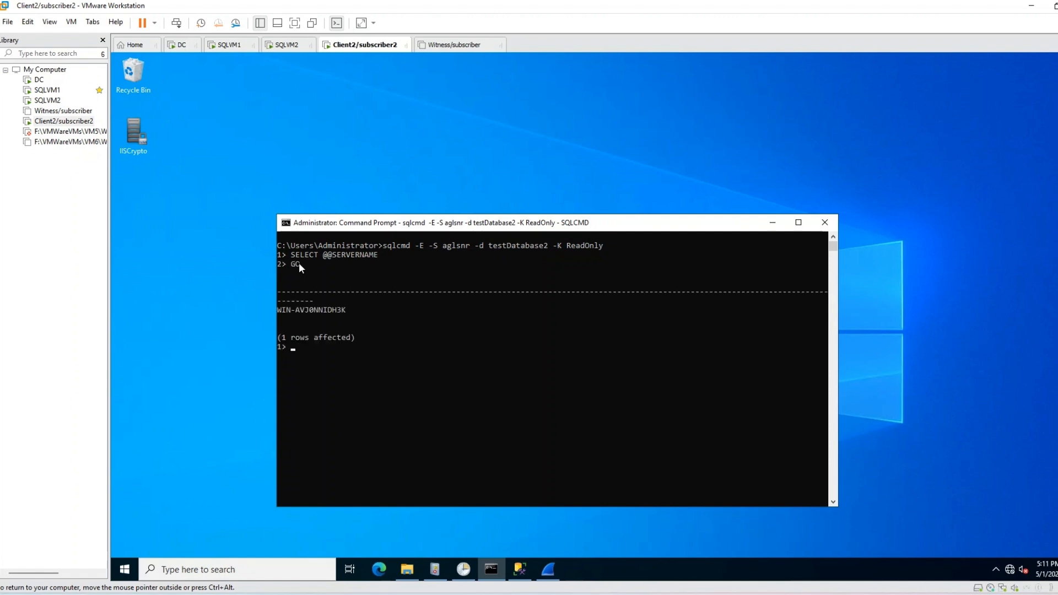
left_click_drag(349, 309, 337, 312)
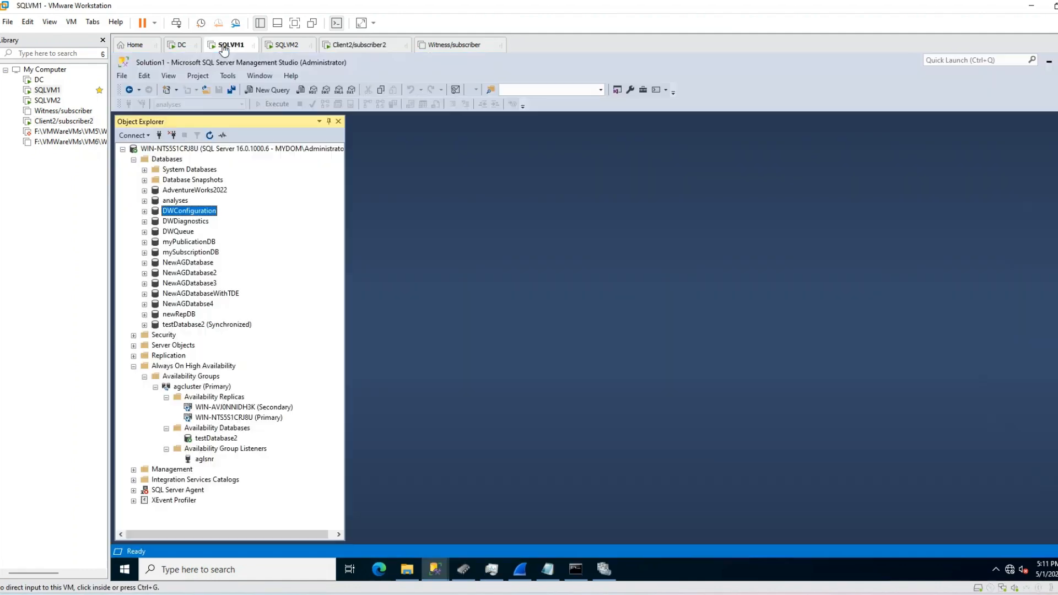
Step: Compare with SQLVM1's replicas WIN-NTS5S1CRJ8U (primary) and WIN-AVJ0NNIDH3K (secondary), then bring up Client2's Management Studio
left_click(226, 45)
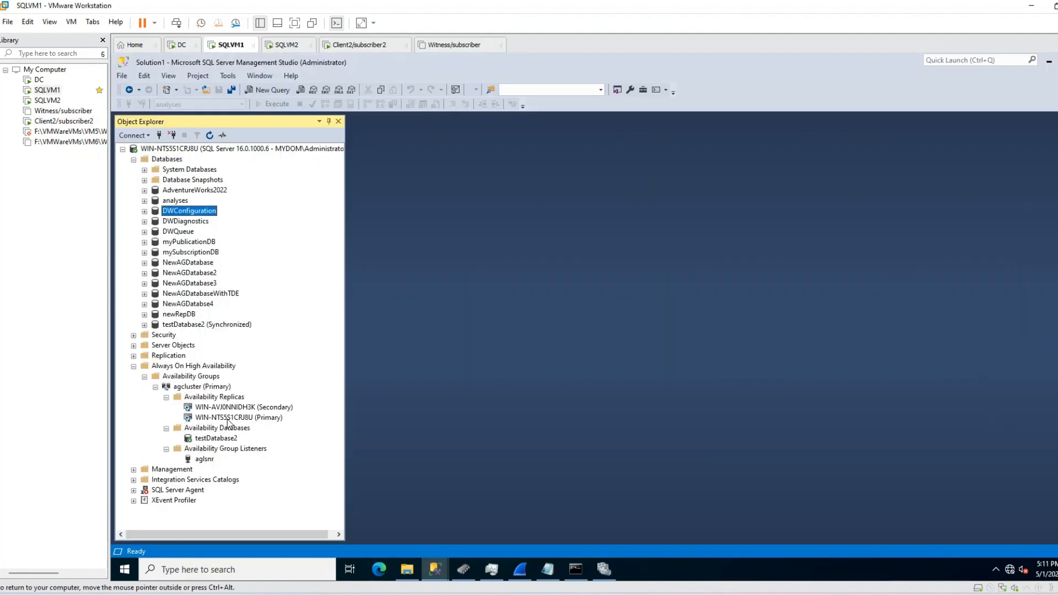
left_click(227, 418)
left_click(236, 407)
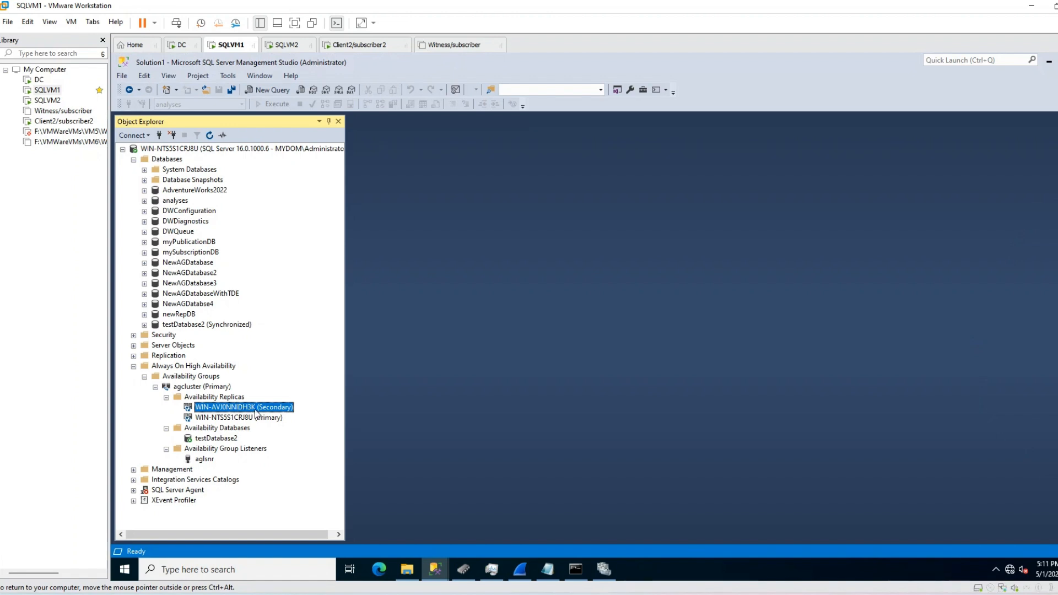
left_click(349, 46)
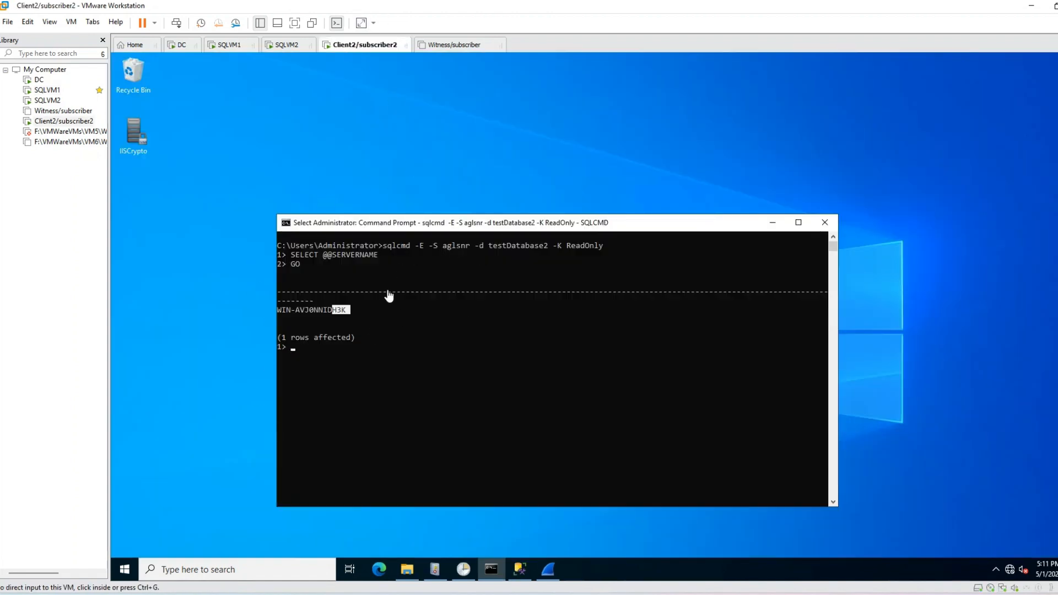
left_click(521, 570)
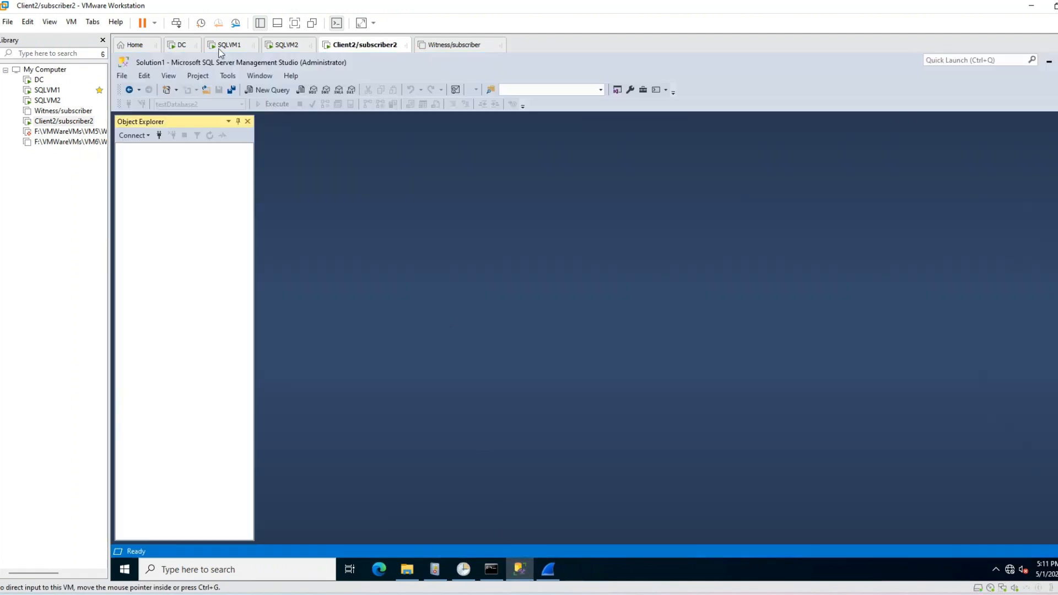
Step: Start a new connection to aglsnr with testDatabase2 as the target database
left_click(159, 135)
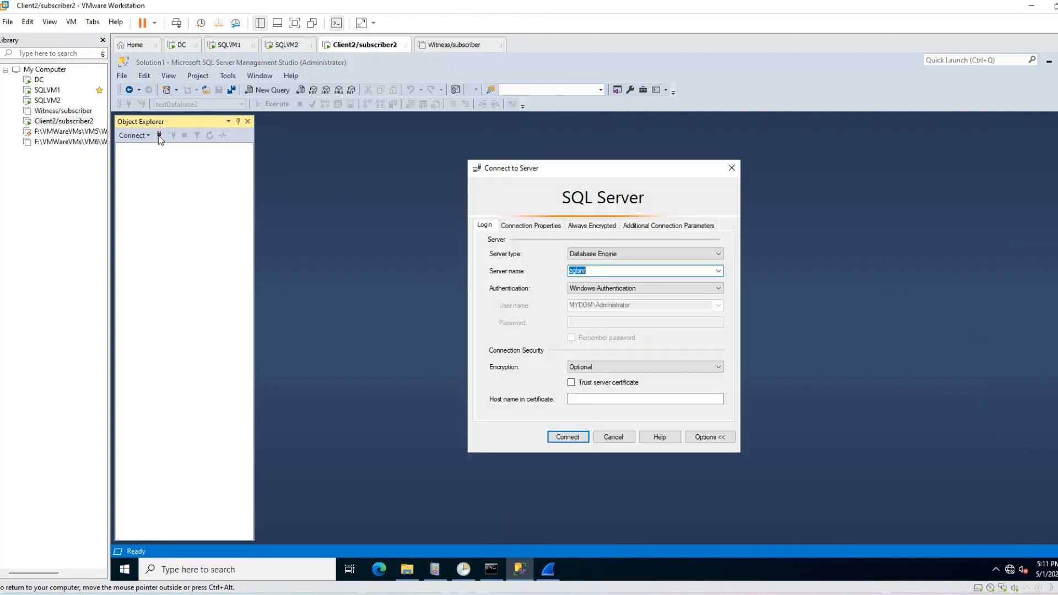
left_click(598, 269)
left_click_drag(588, 272, 563, 267)
left_click(521, 226)
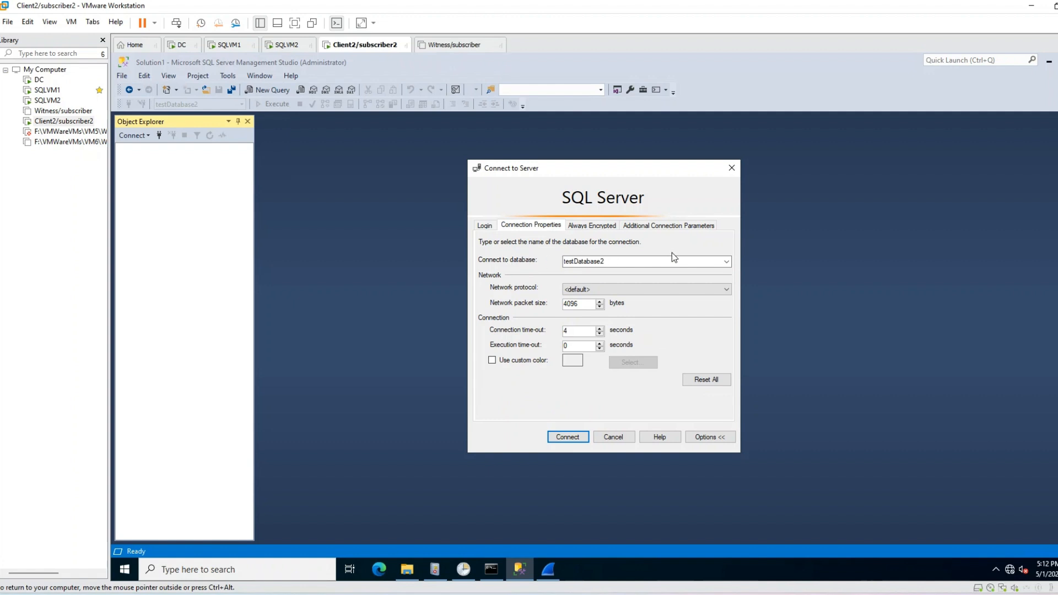
left_click(727, 262)
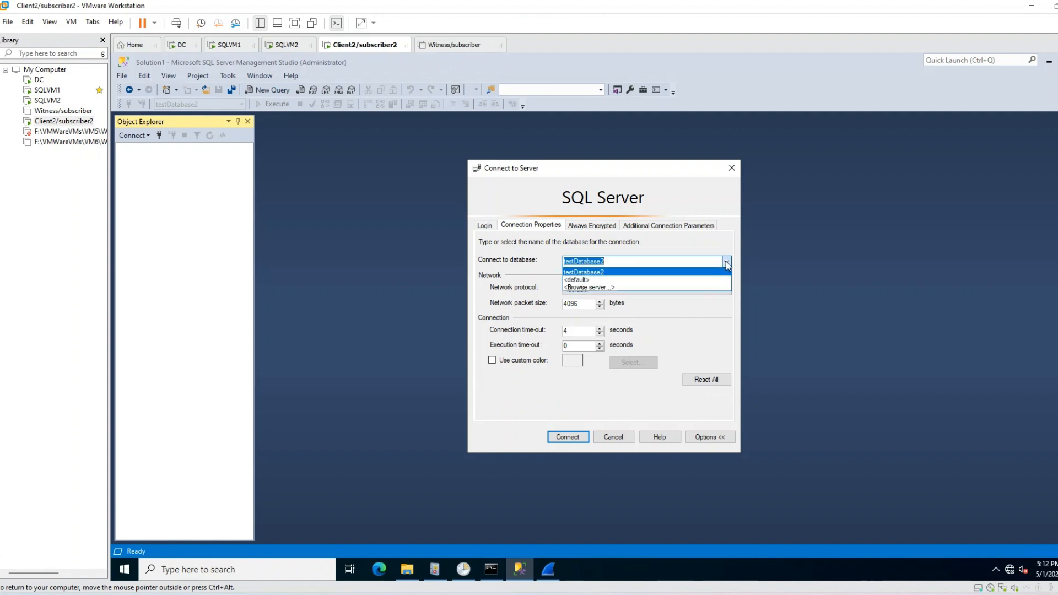
left_click(648, 280)
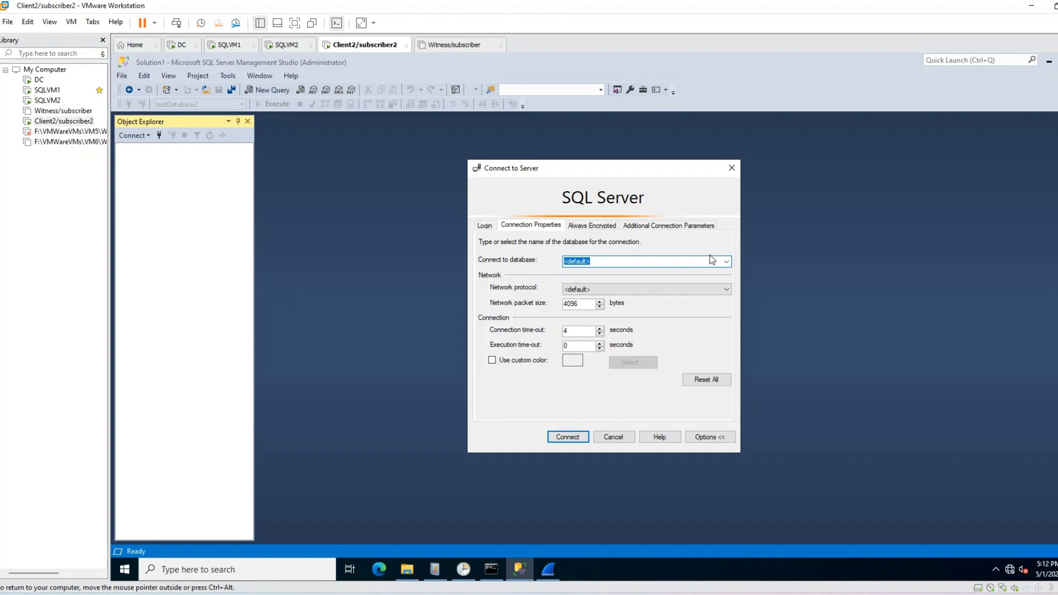
left_click(726, 262)
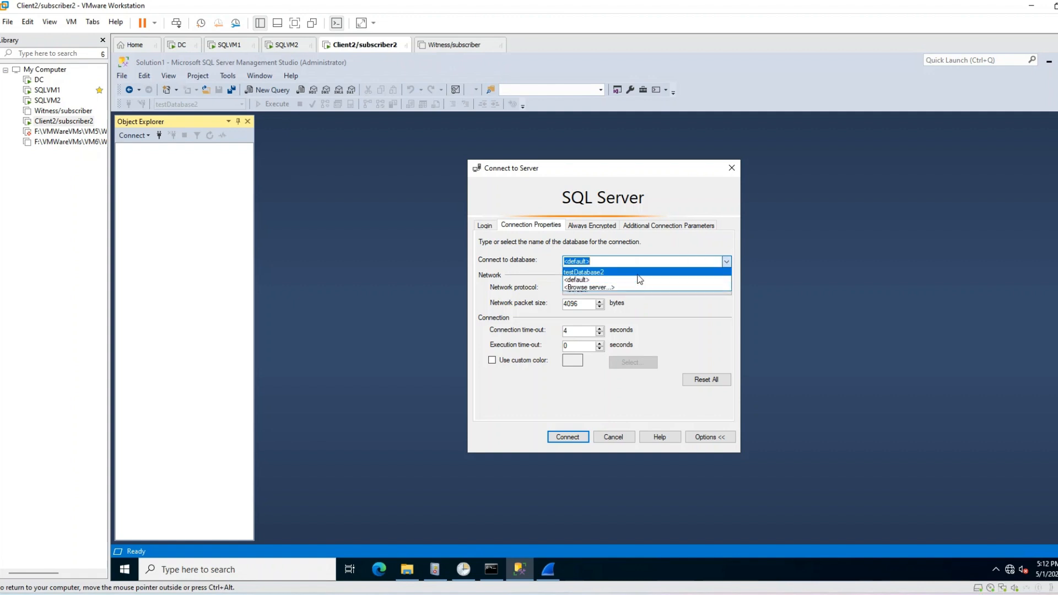
left_click(639, 272)
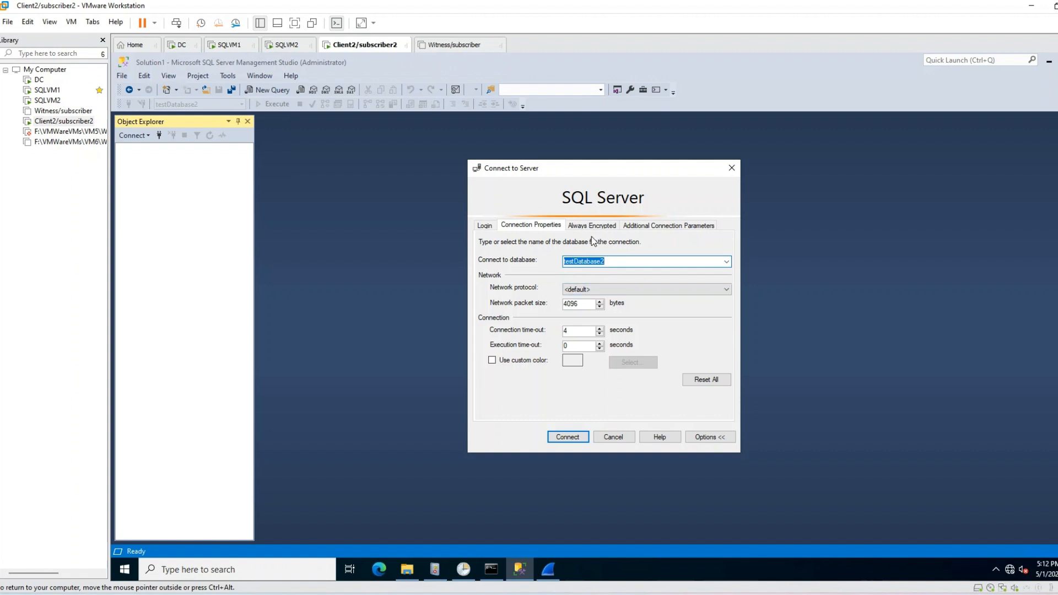
Step: Add ApplicationIntent=ReadOnly as an extra connection parameter and connect to aglsnr
left_click(639, 228)
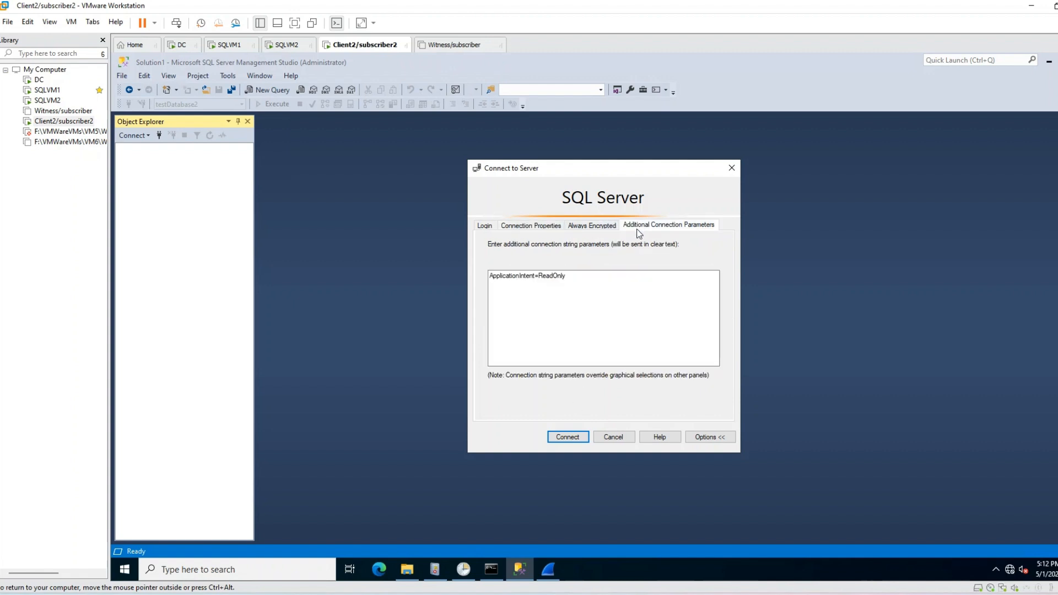
left_click_drag(566, 275, 485, 275)
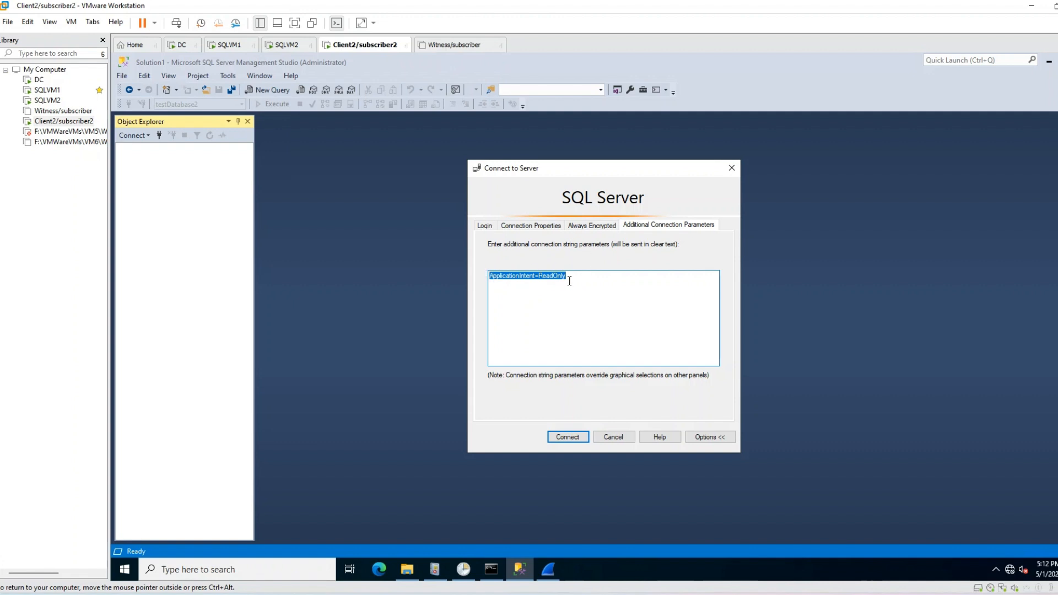
mouse_move(567, 276)
left_mouse_down()
mouse_move(533, 275)
mouse_move(579, 275)
left_mouse_up()
left_click(485, 226)
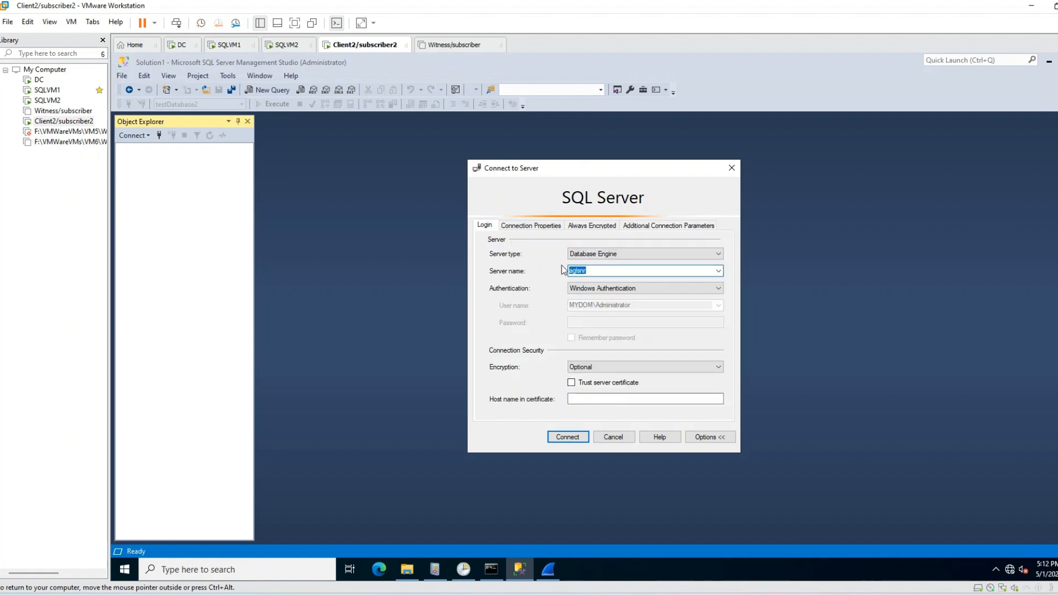
left_click(551, 226)
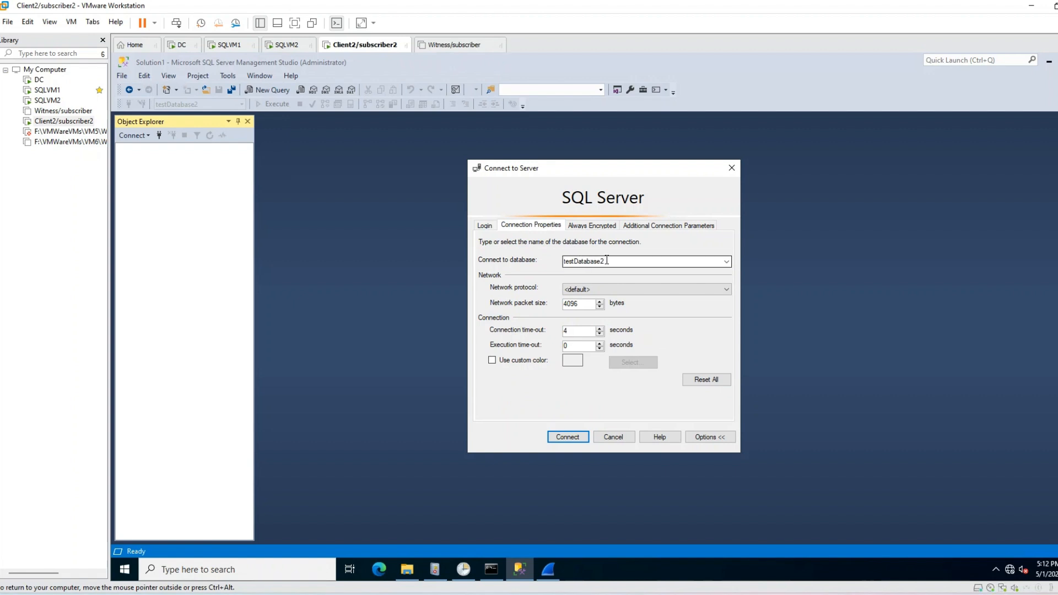
double_click(572, 260)
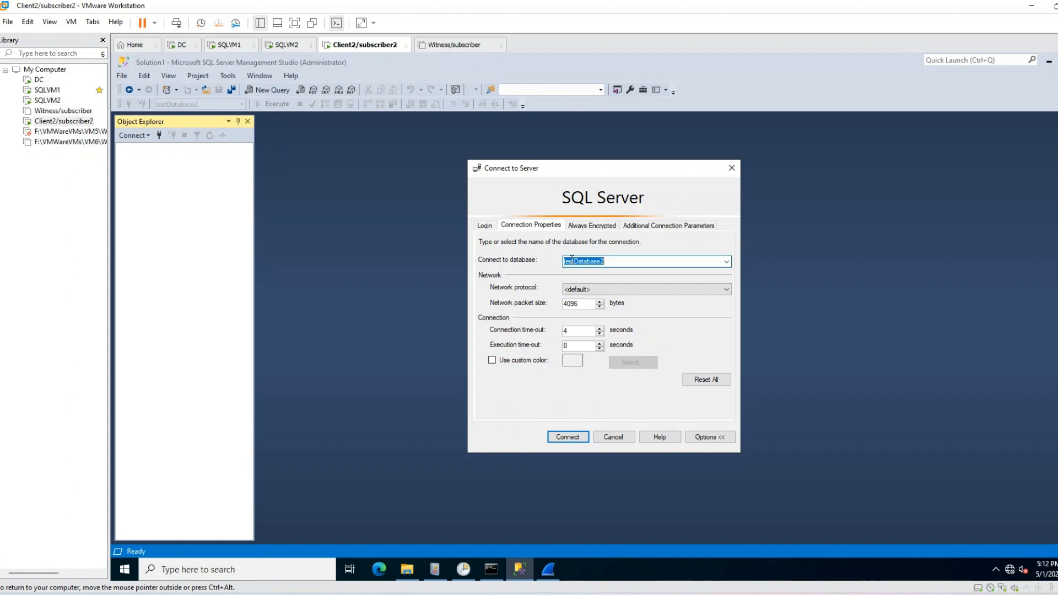
left_click(664, 225)
left_click(578, 273)
left_click_drag(577, 274, 456, 278)
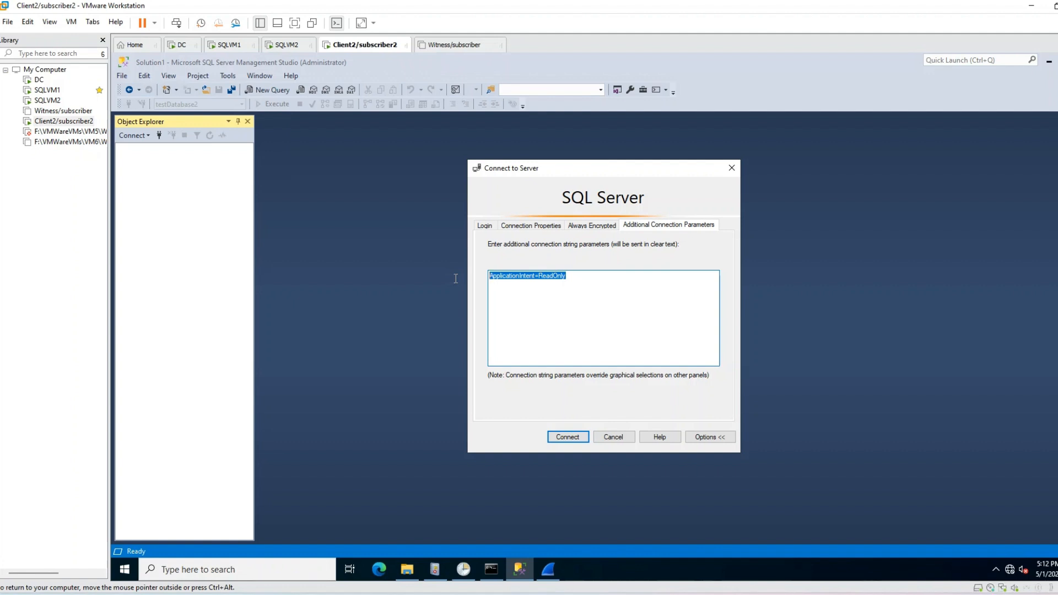
left_click(576, 438)
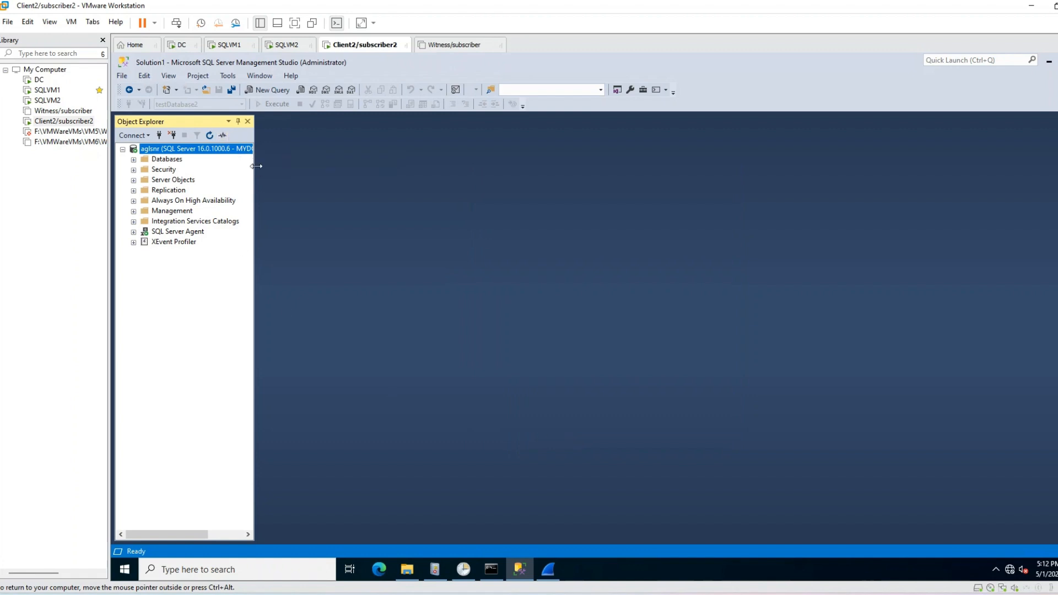
Step: Expand Always On High Availability to show agcluster listed as Secondary
left_click_drag(254, 163, 354, 185)
double_click(221, 202)
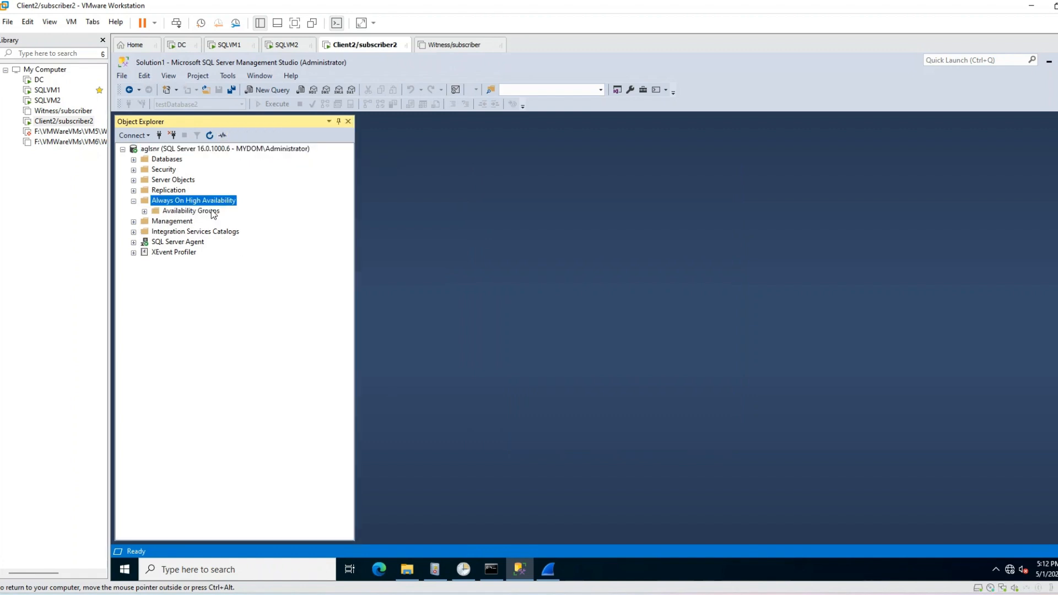
double_click(213, 211)
left_click(219, 222)
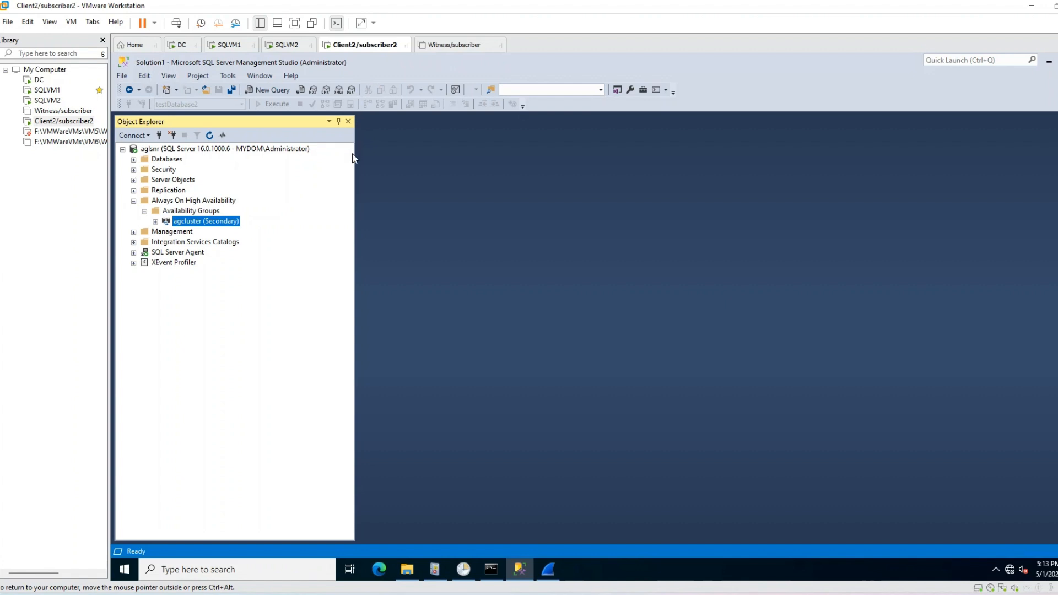
left_click_drag(354, 157, 313, 157)
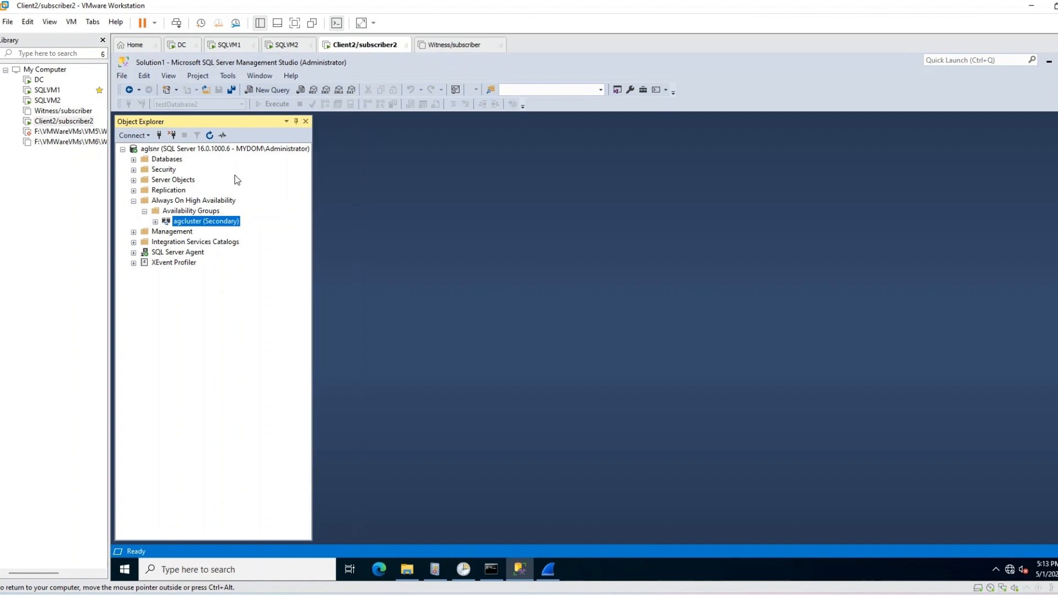
Step: Expand agcluster's replicas, testDatabase2 and the aglsnr listener, then disconnect from aglsnr
left_click(155, 222)
double_click(209, 233)
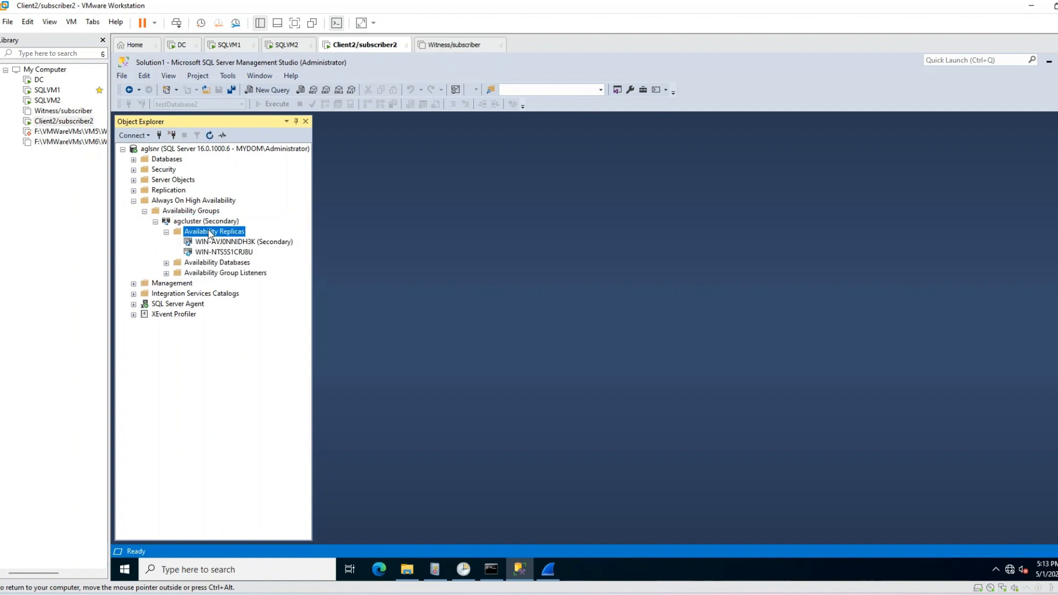
left_click(218, 263)
double_click(218, 264)
double_click(227, 283)
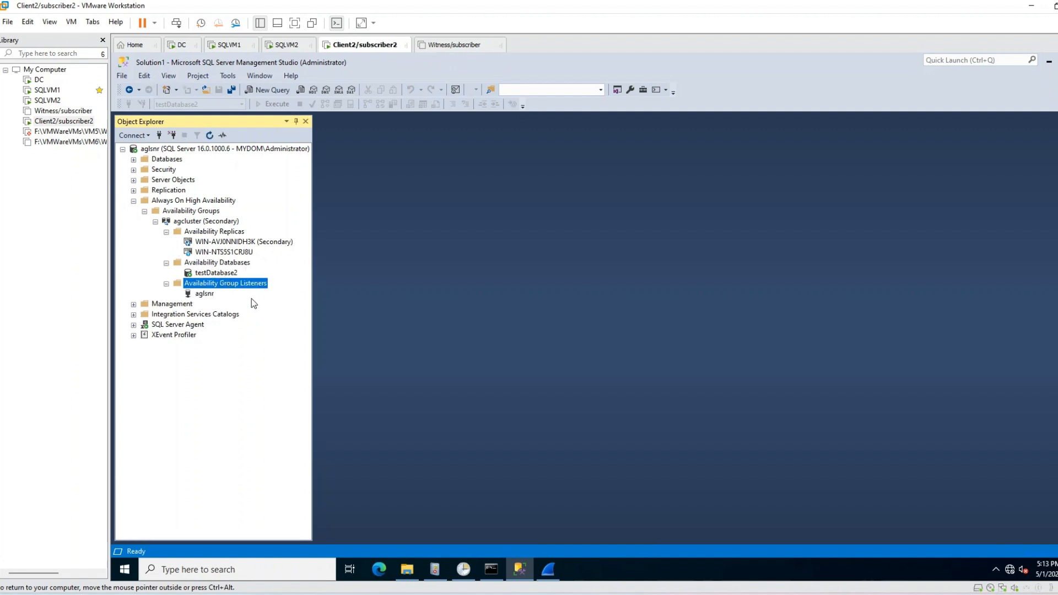
left_click(159, 135)
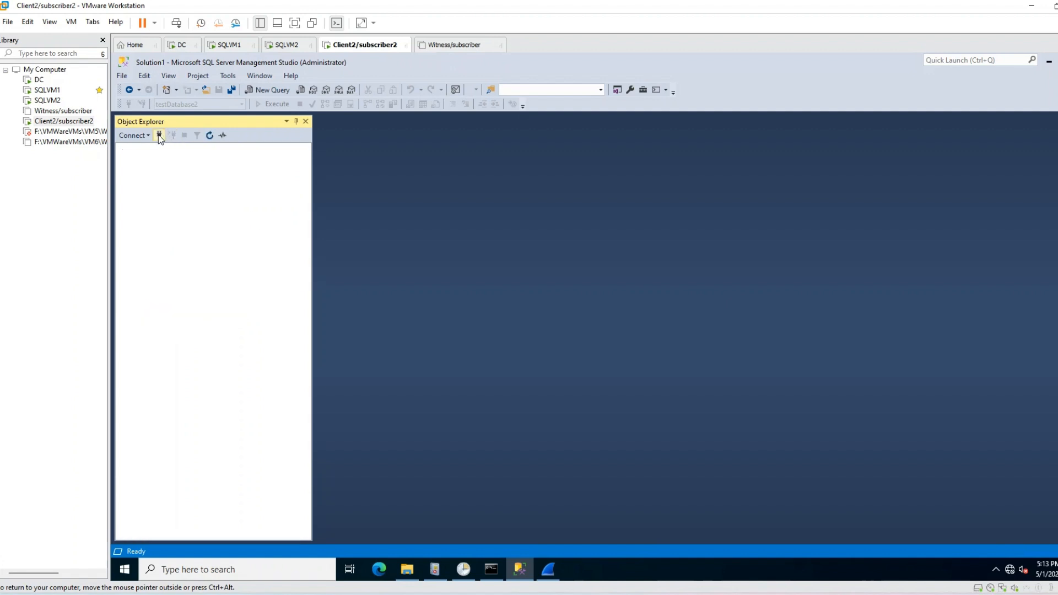
Step: Delete ApplicationIntent=ReadOnly from a new connection's extra parameters, then cancel the connection
left_click(159, 135)
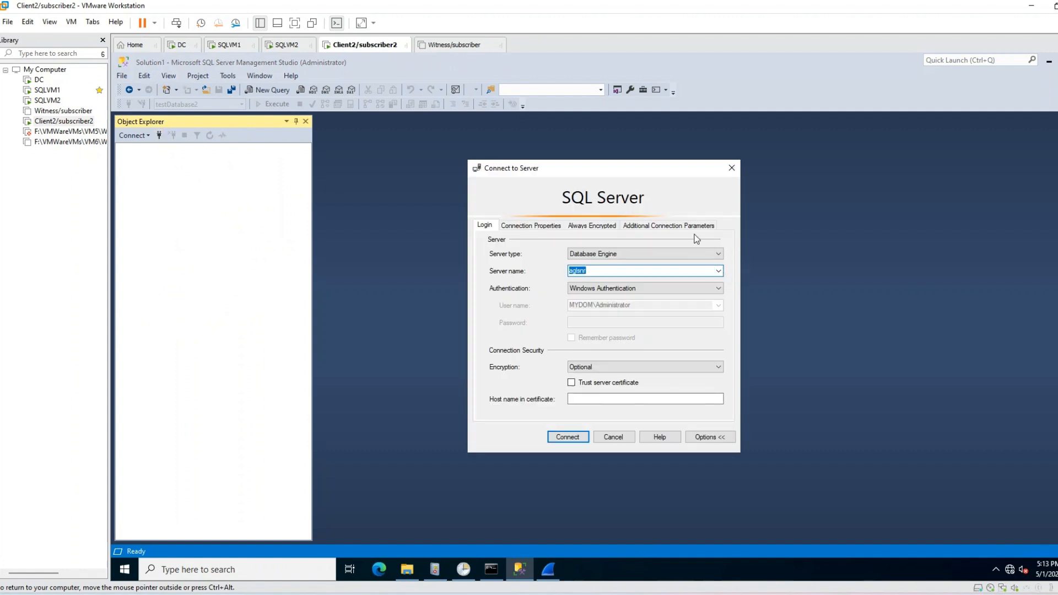
left_click(668, 225)
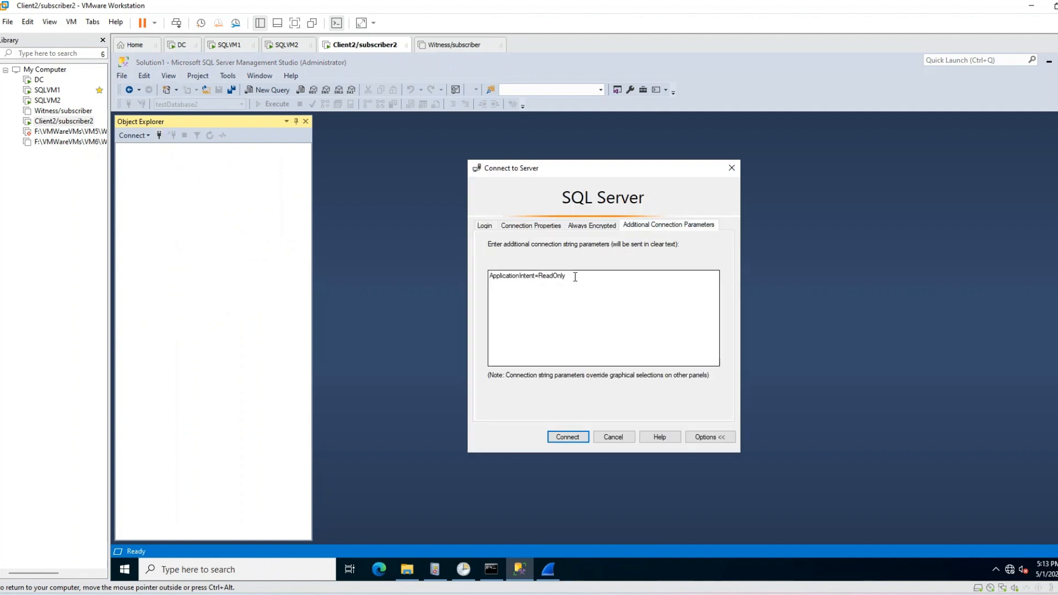
left_click_drag(574, 276, 489, 279)
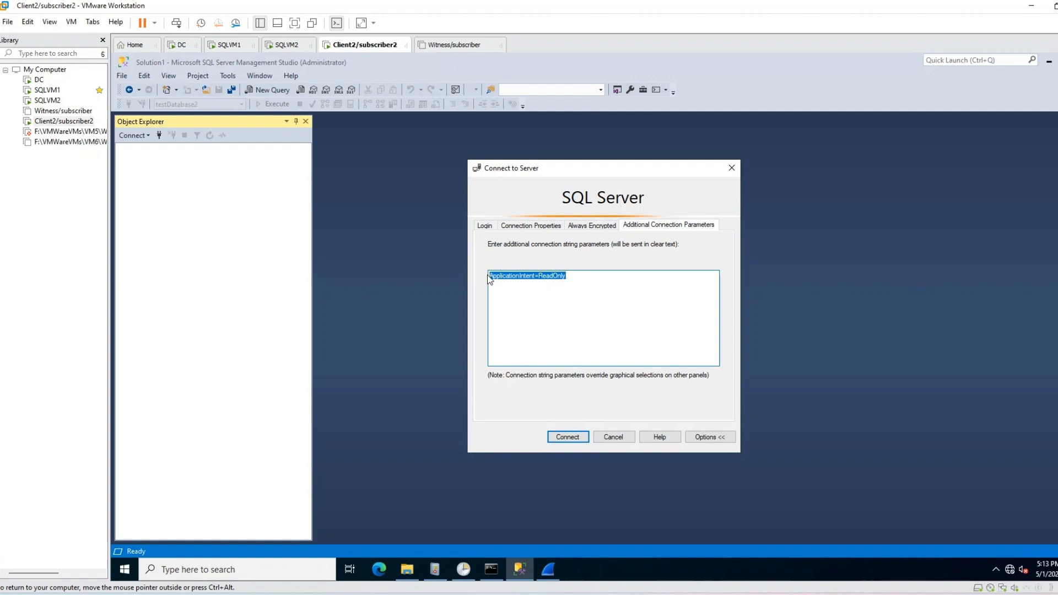
key("Delete")
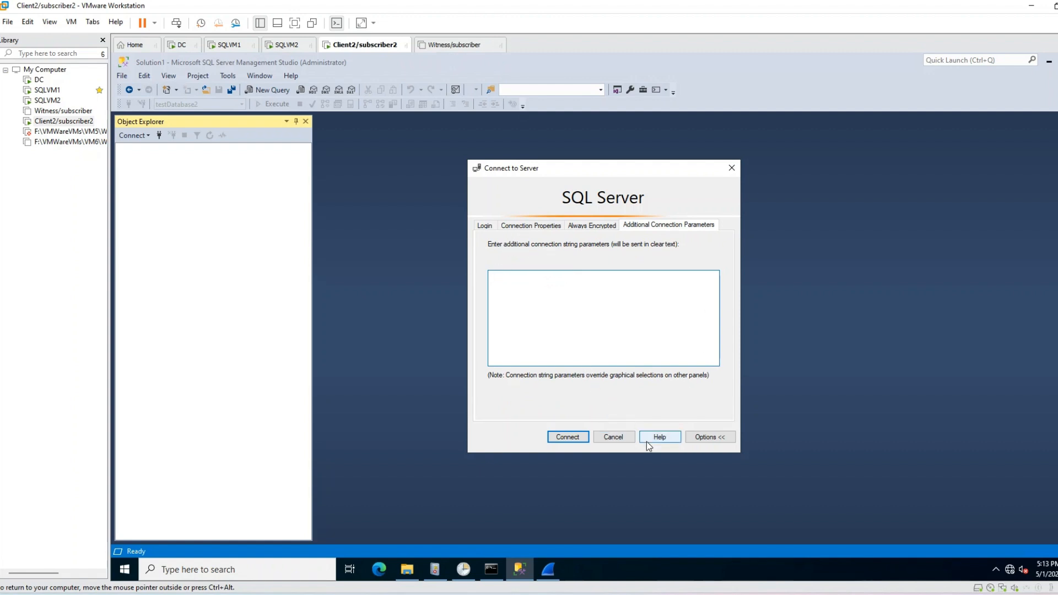
left_click(612, 436)
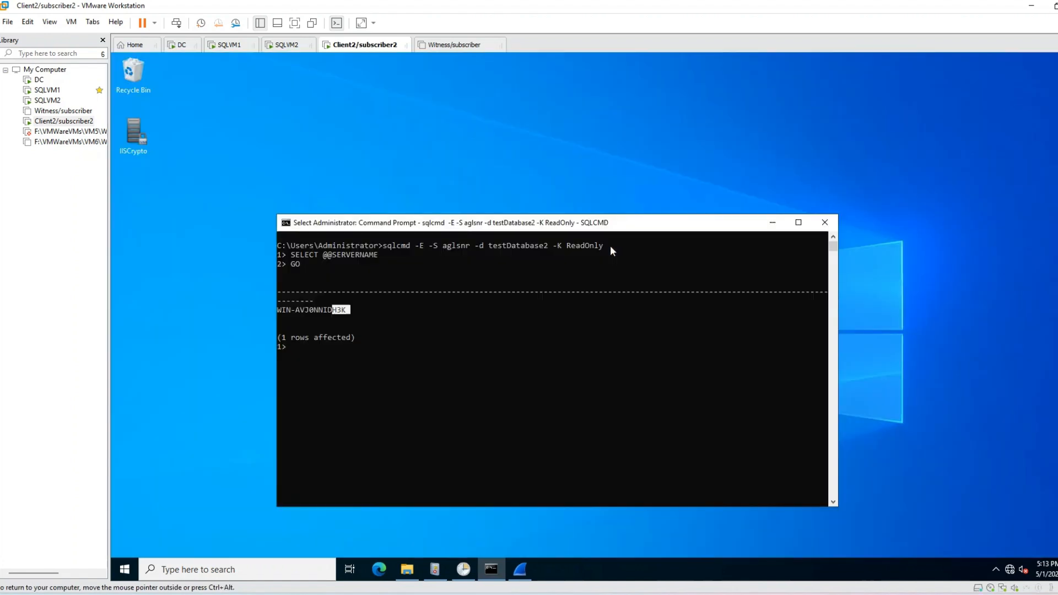
Step: Search for 'ssms' and launch SQL Server Management Studio 20
left_click(296, 574)
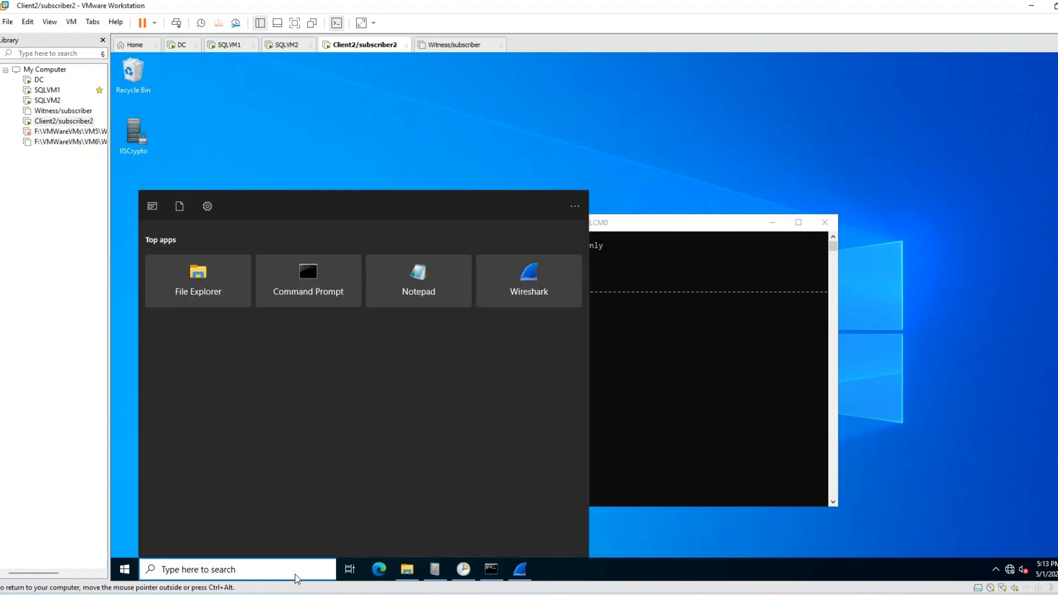
type("ssms")
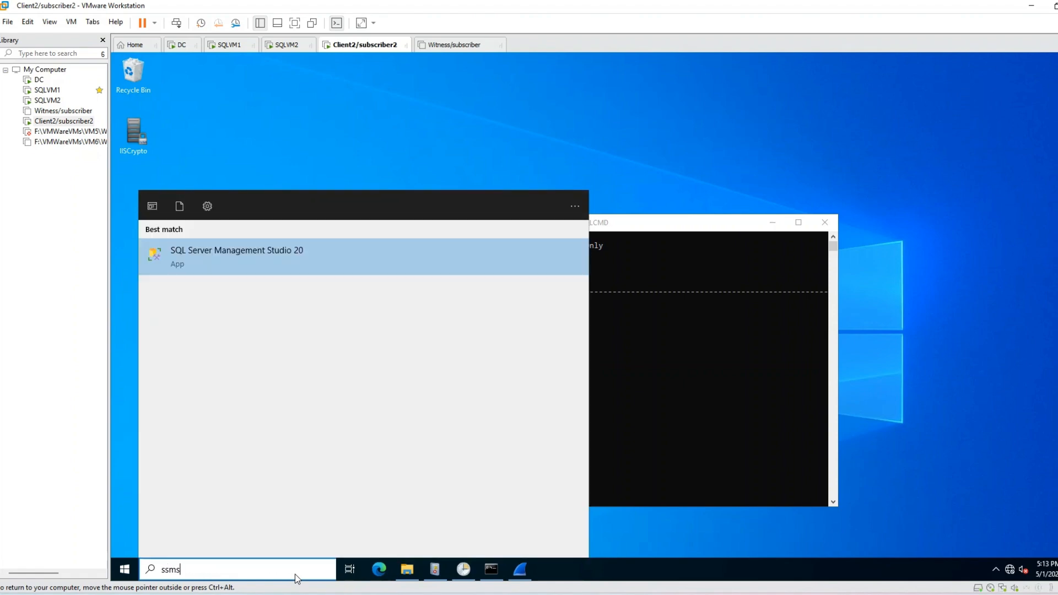
left_click(262, 262)
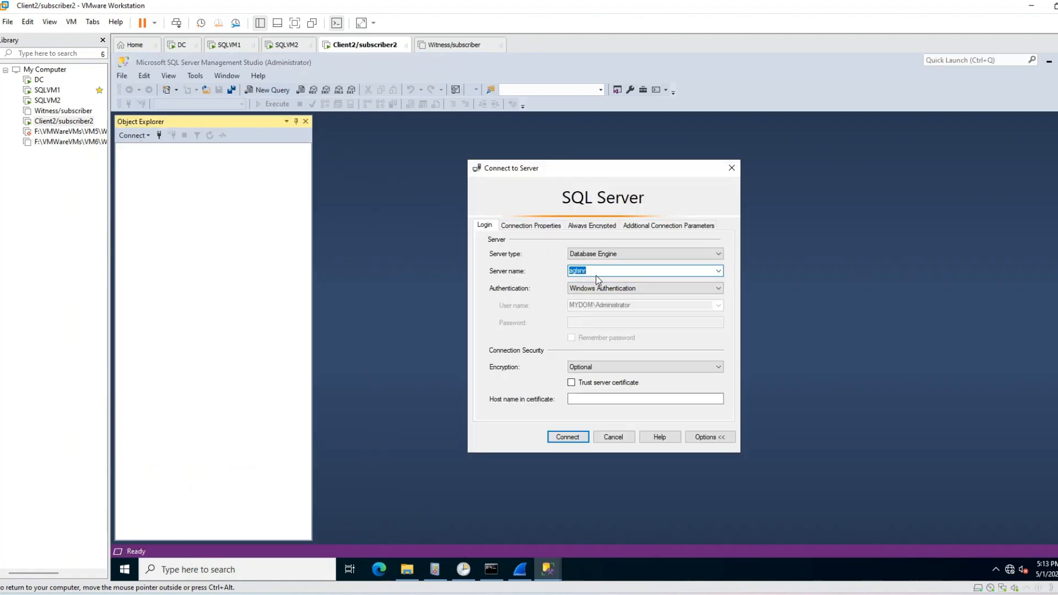
Step: Remove ApplicationIntent=ReadOnly from the extra parameters and connect to aglsnr
left_click(592, 272)
left_click(530, 225)
left_click(600, 260)
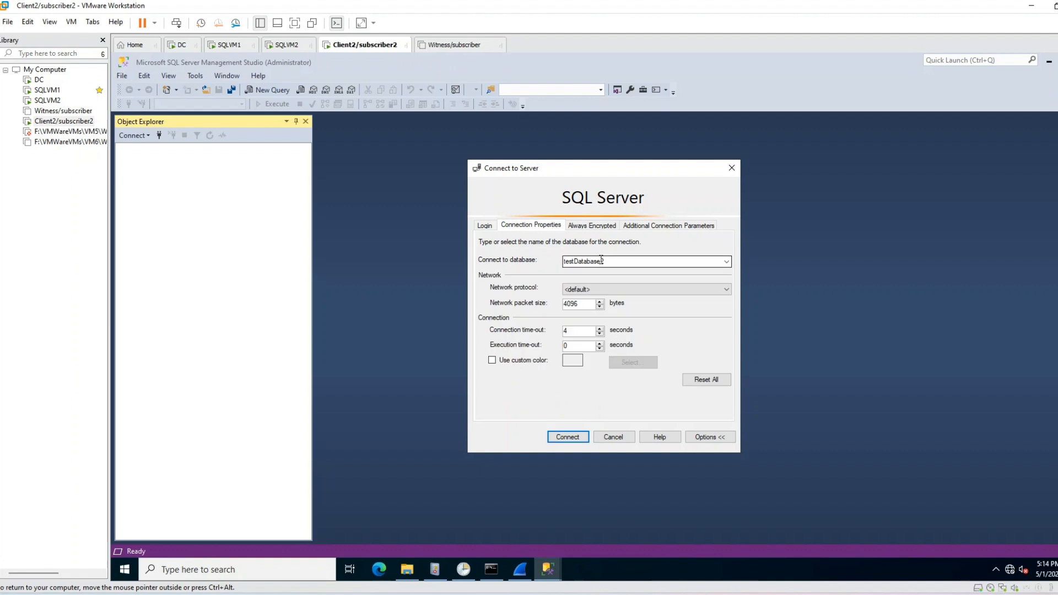
left_click(668, 226)
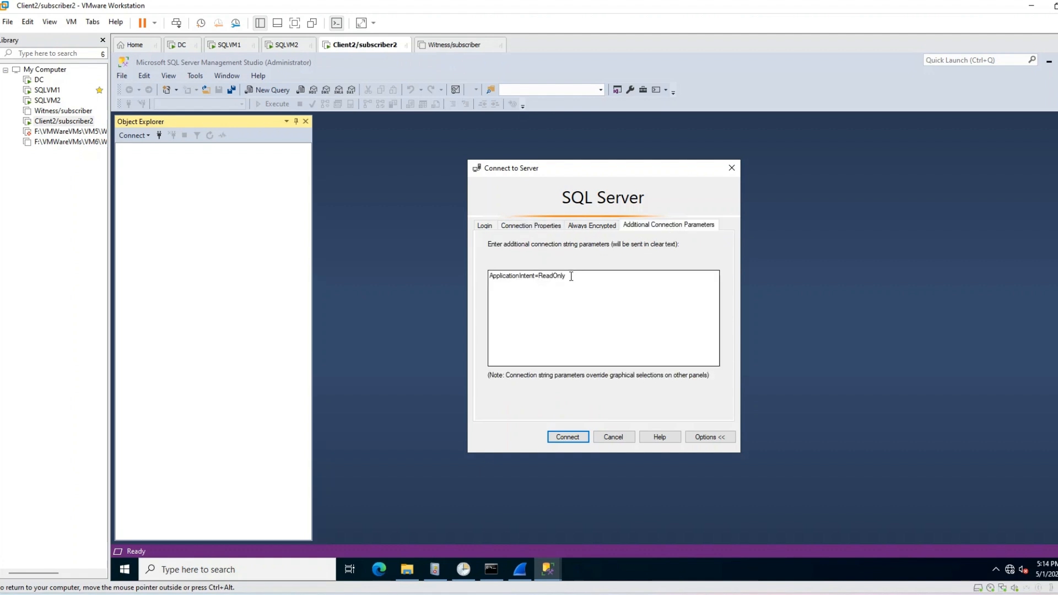
left_click_drag(573, 274, 459, 272)
key("Delete")
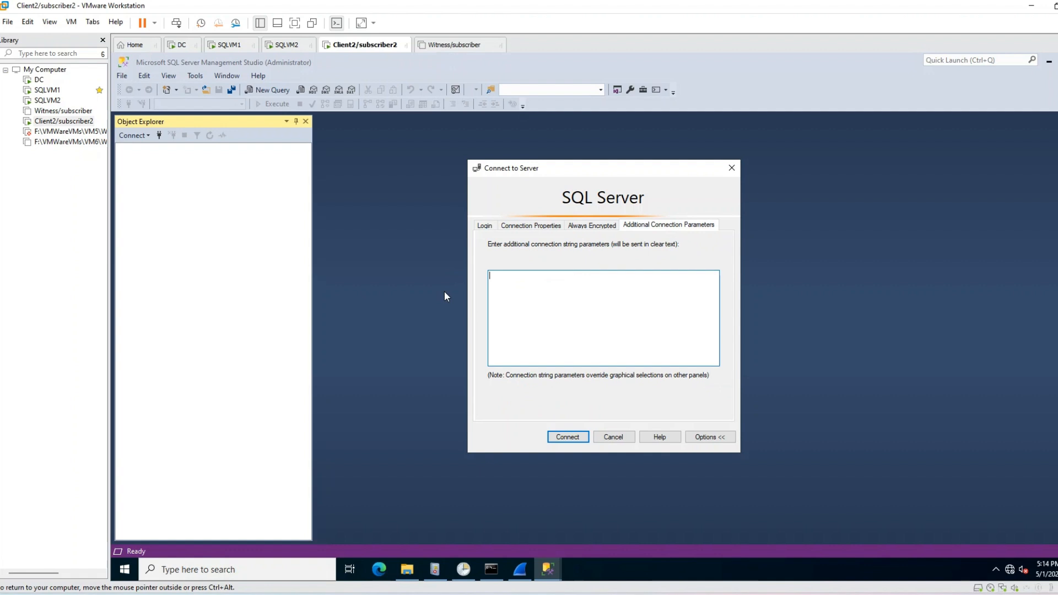
left_click(484, 225)
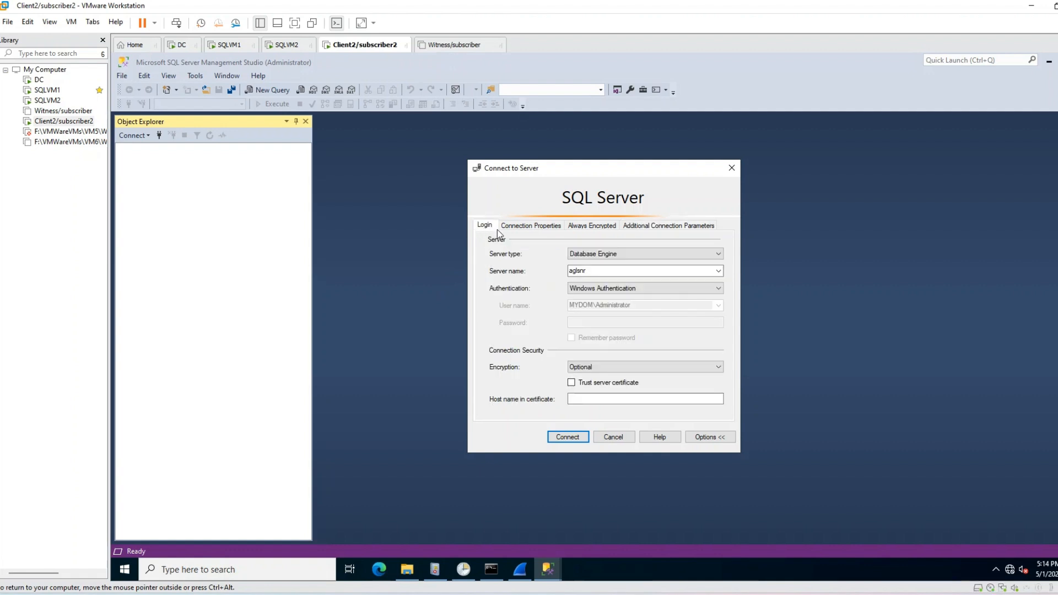
left_click(574, 438)
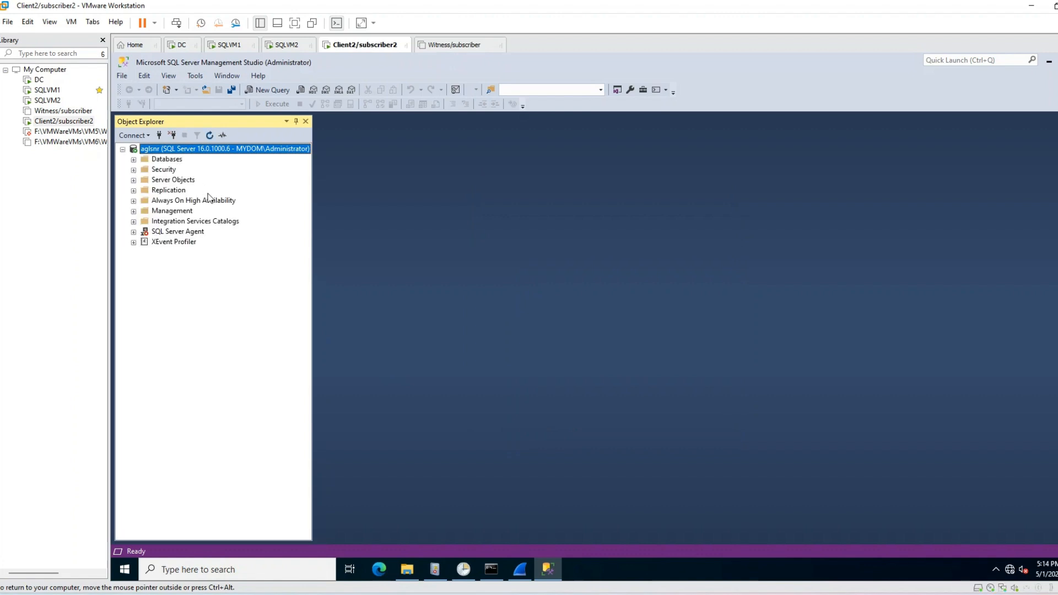
Step: Expand Availability Groups to confirm agcluster is now Primary, then start another connection
double_click(209, 201)
double_click(210, 212)
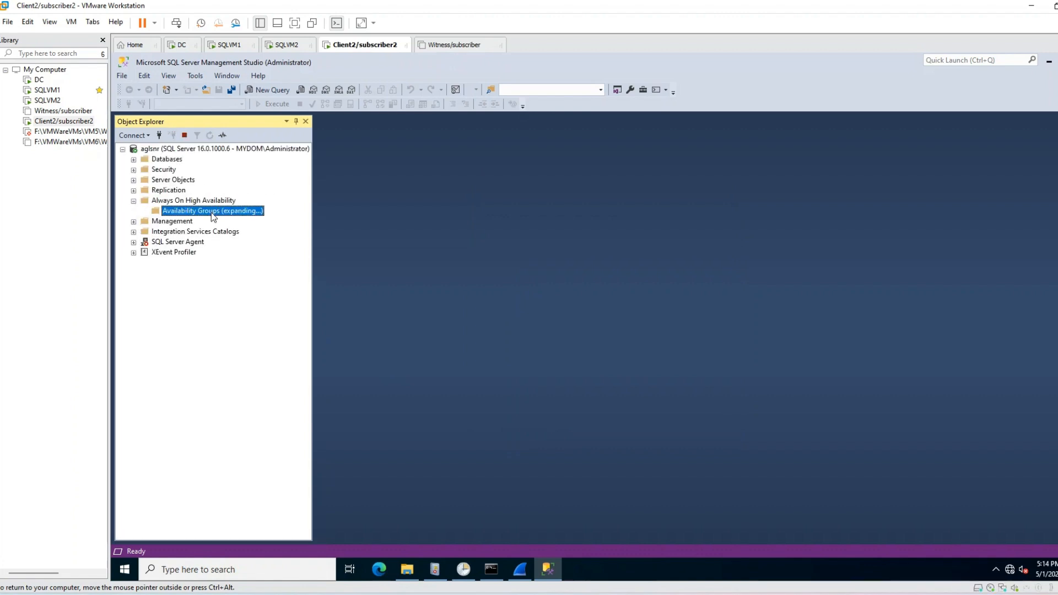
left_click(215, 222)
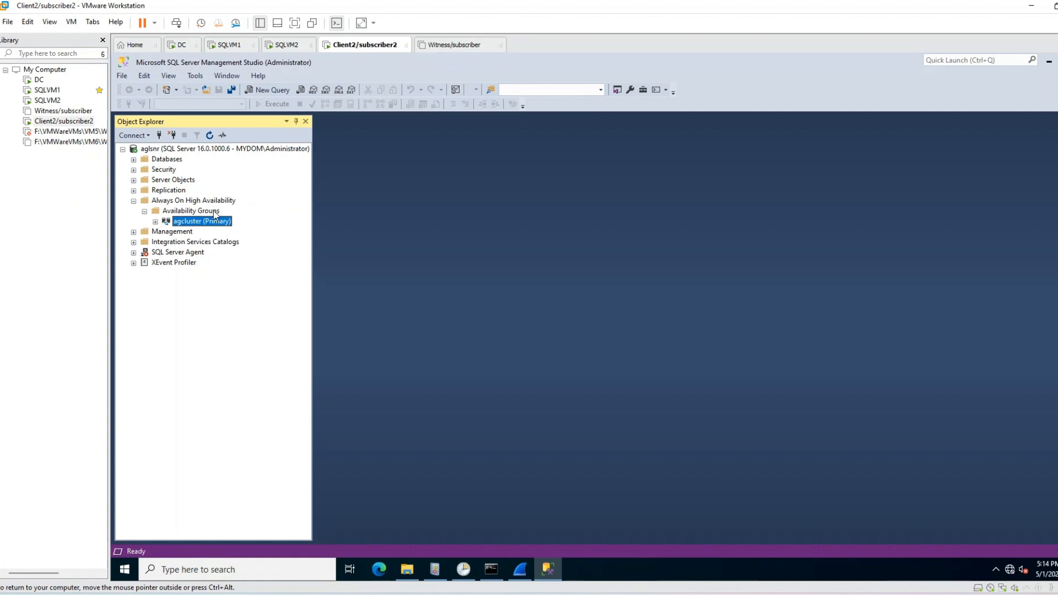
left_click(159, 136)
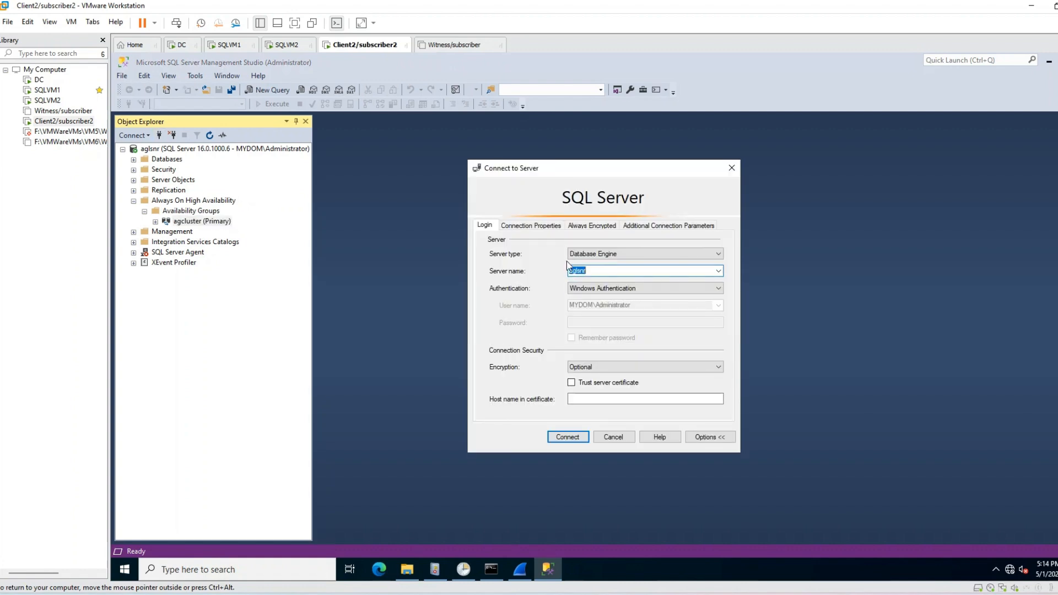
Step: Verify the new connection has no extra parameters, cancel it, and narrow the Object Explorer panel
left_click(655, 225)
left_click(568, 296)
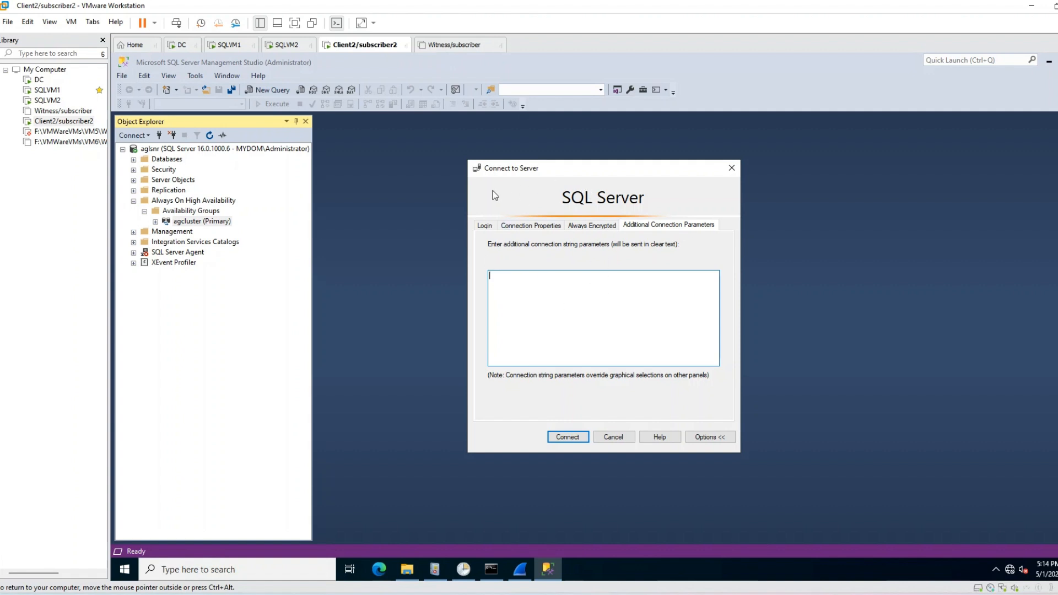
left_click(489, 224)
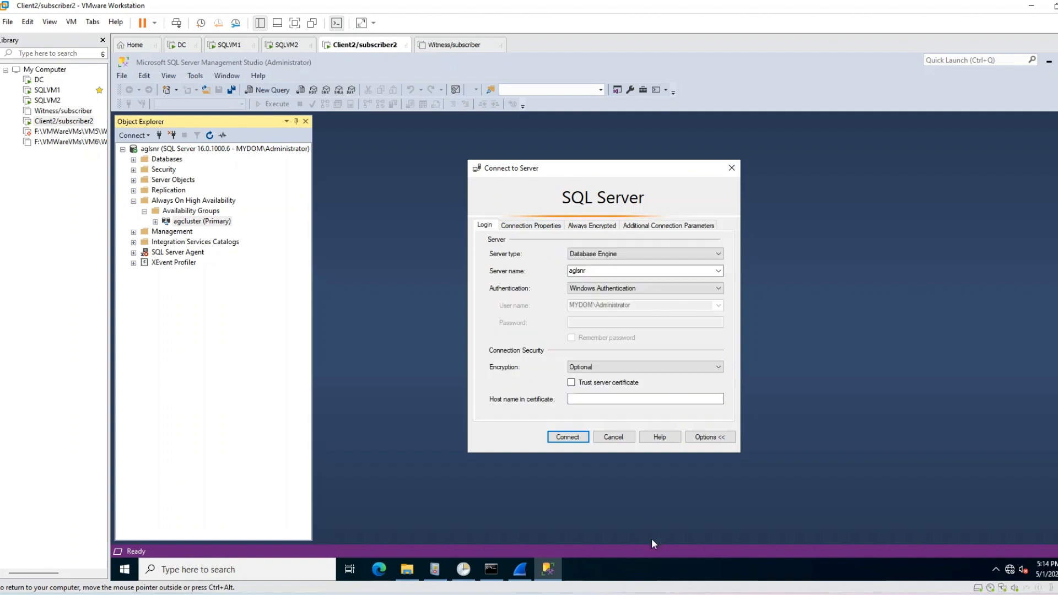
left_click(622, 439)
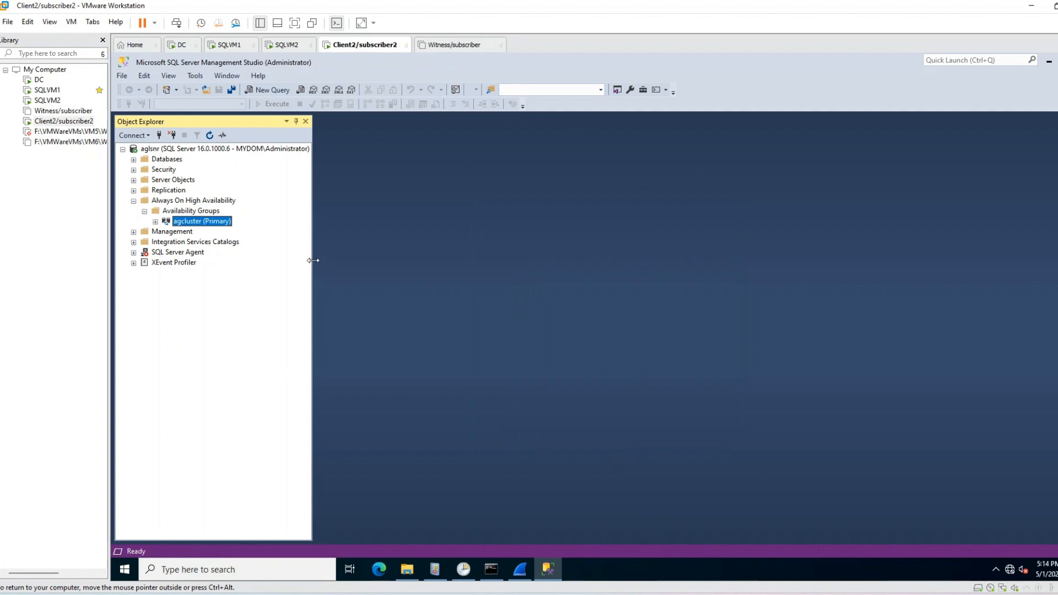
left_click_drag(312, 259, 251, 248)
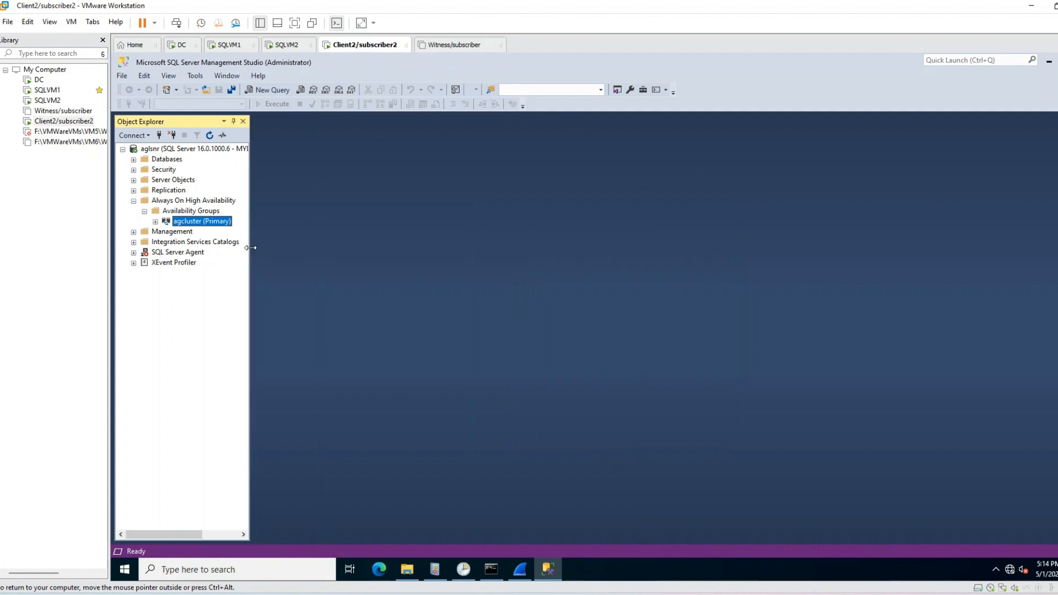